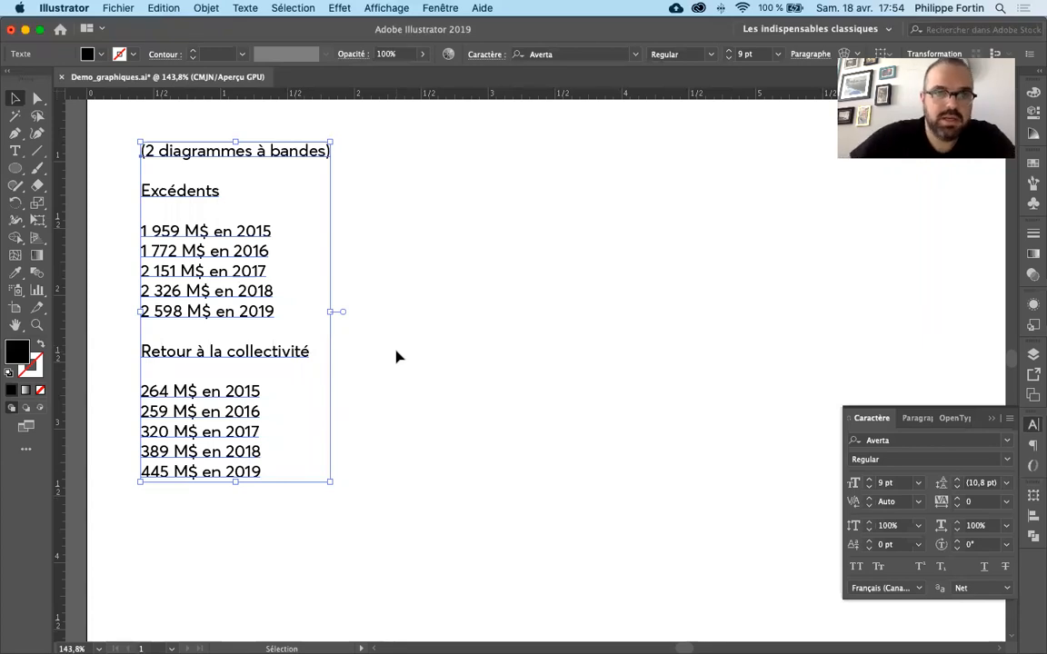
Switch the workspace to Les indispensables and return it to Les indispensables classiques
left_click(350, 286)
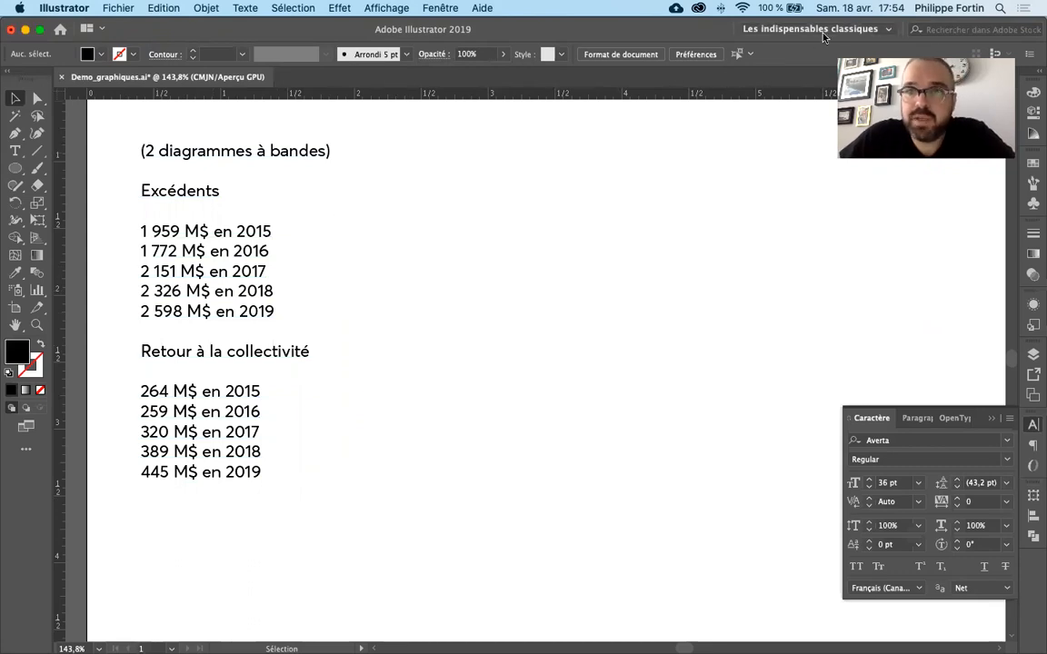
left_click(764, 28)
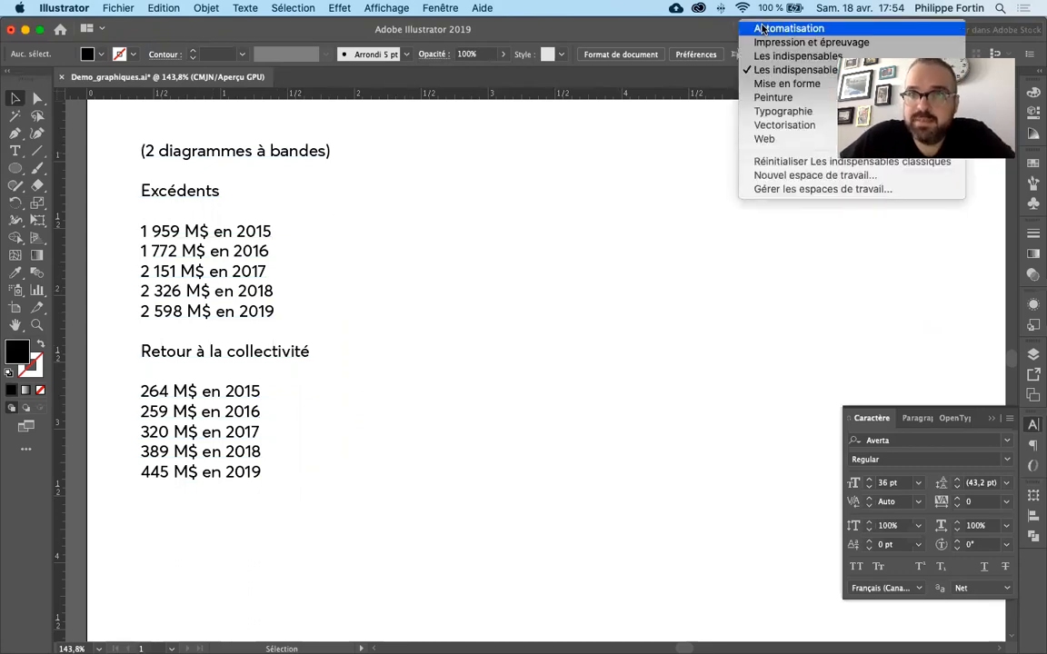
left_click(763, 56)
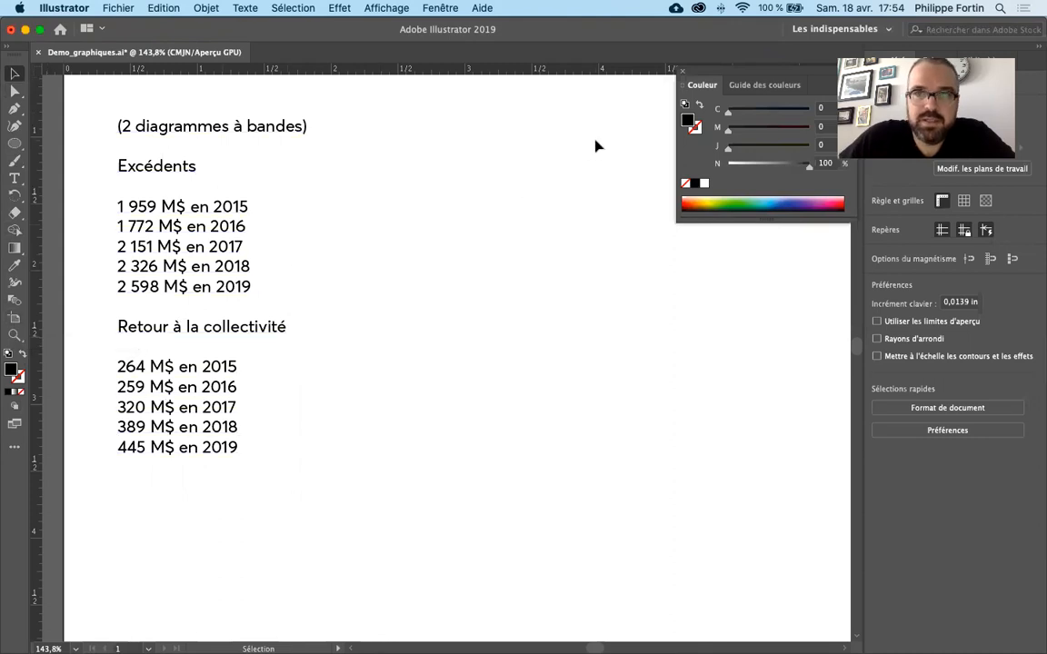
left_click(829, 30)
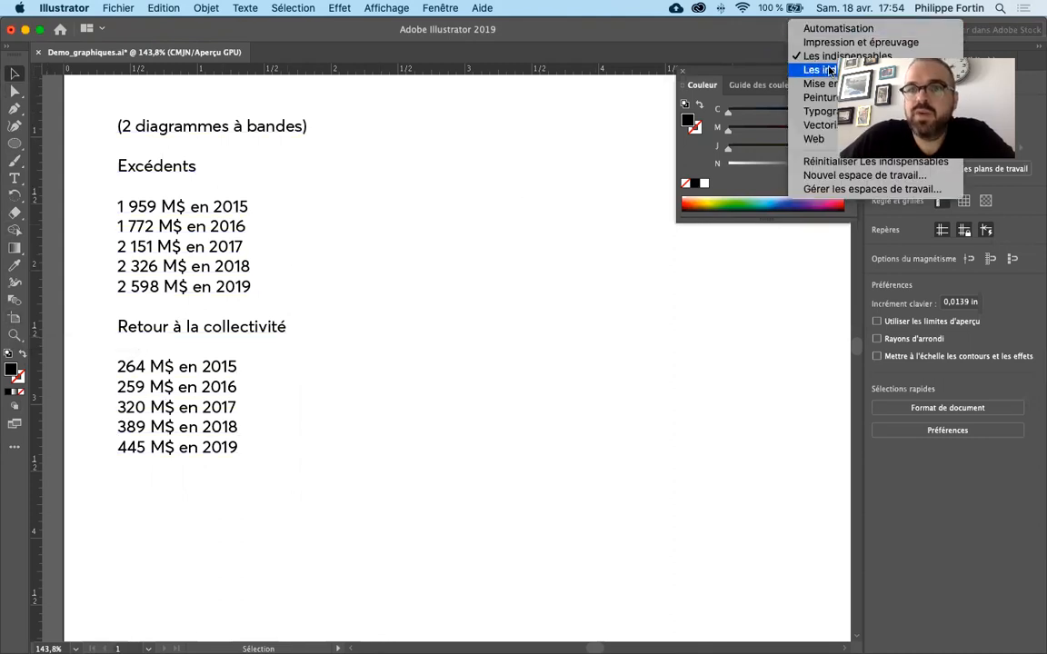
left_click(829, 69)
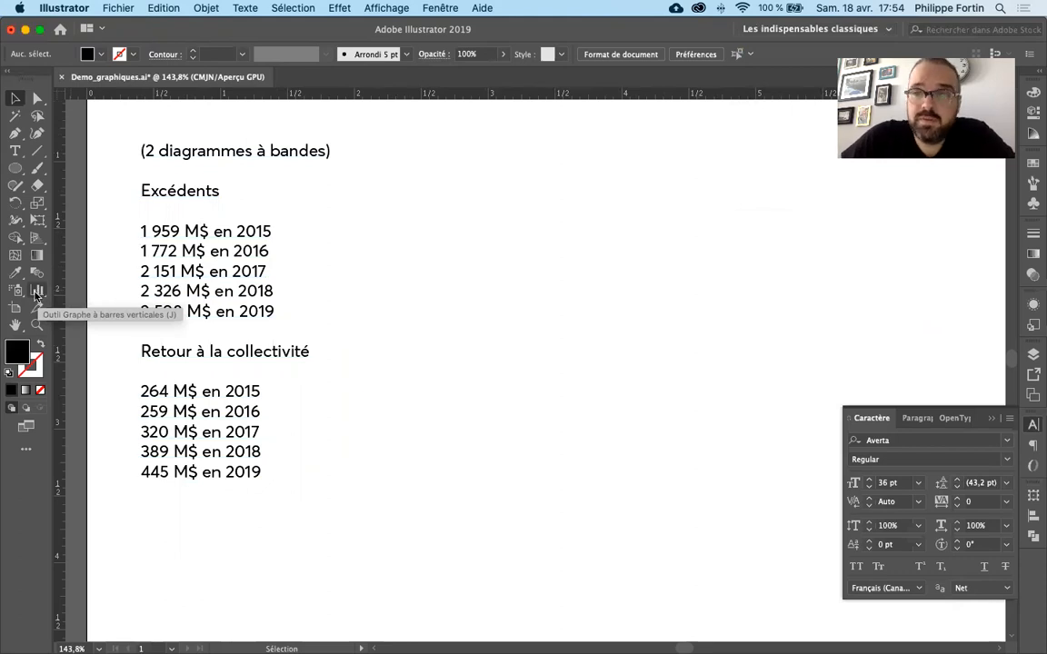
Draw a vertical bar graph on the blank area beside the Excédents figures
left_click(36, 291)
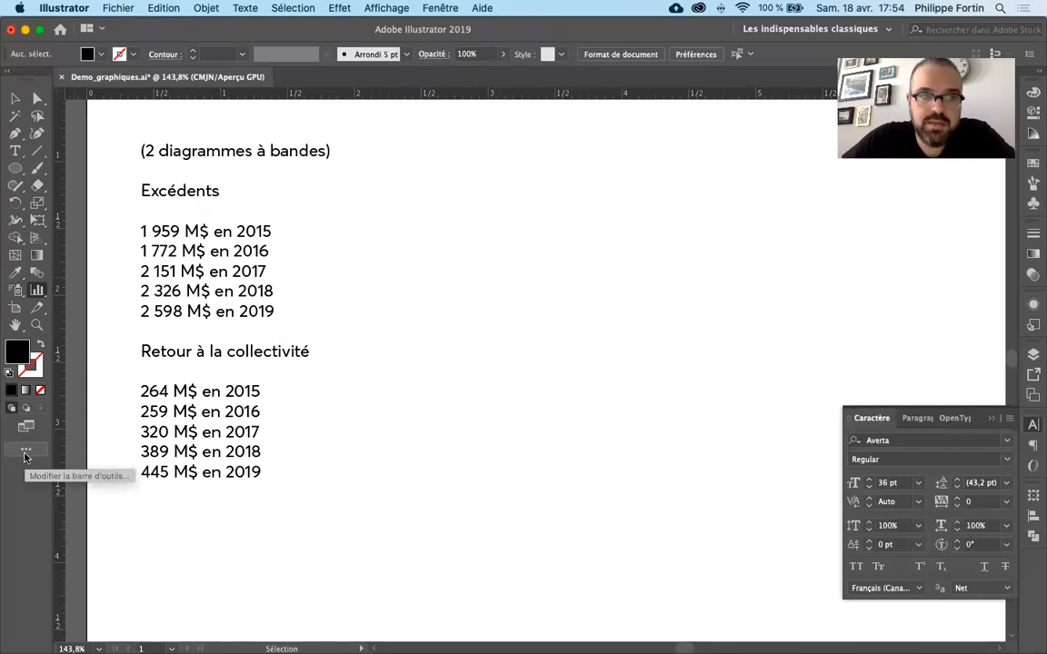
left_click(25, 452)
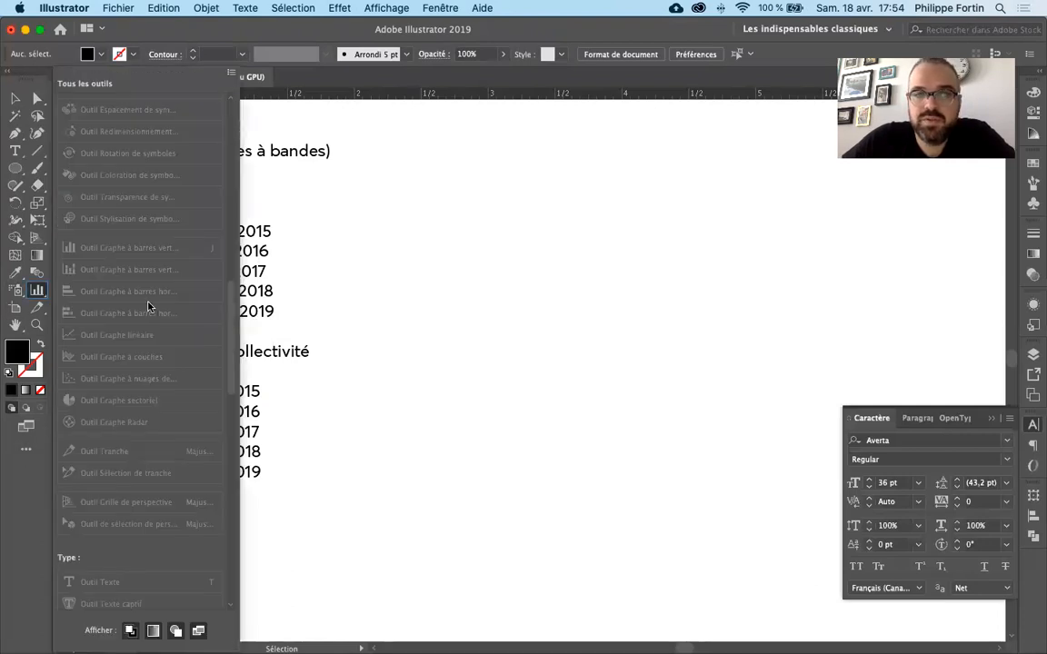
scroll(150, 298, "up", 5)
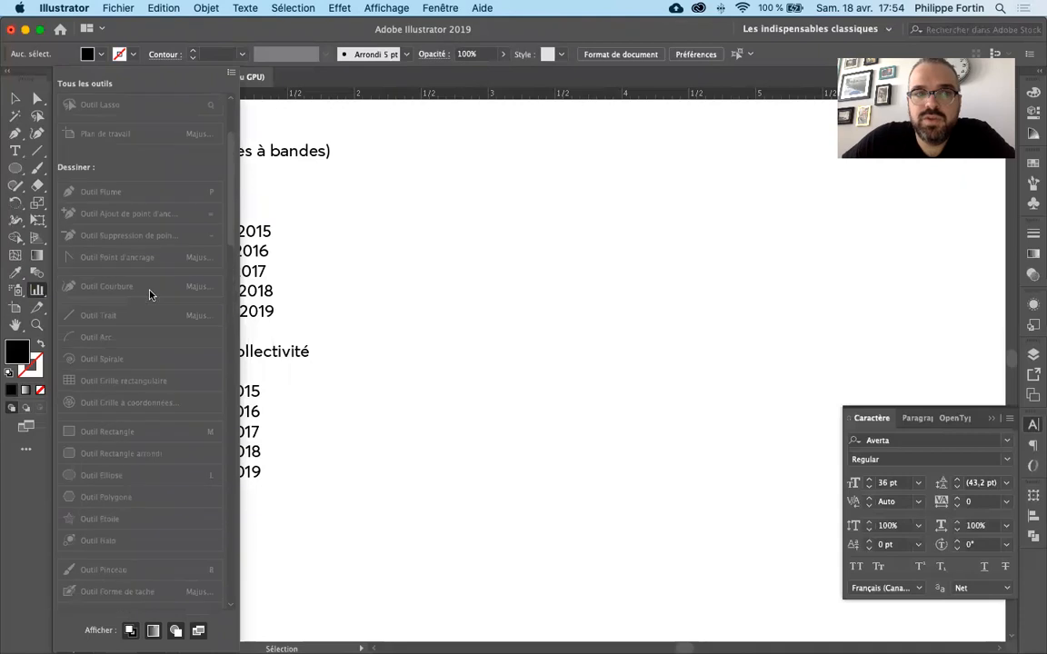
scroll(114, 257, "down", 8)
scroll(114, 257, "up", 3)
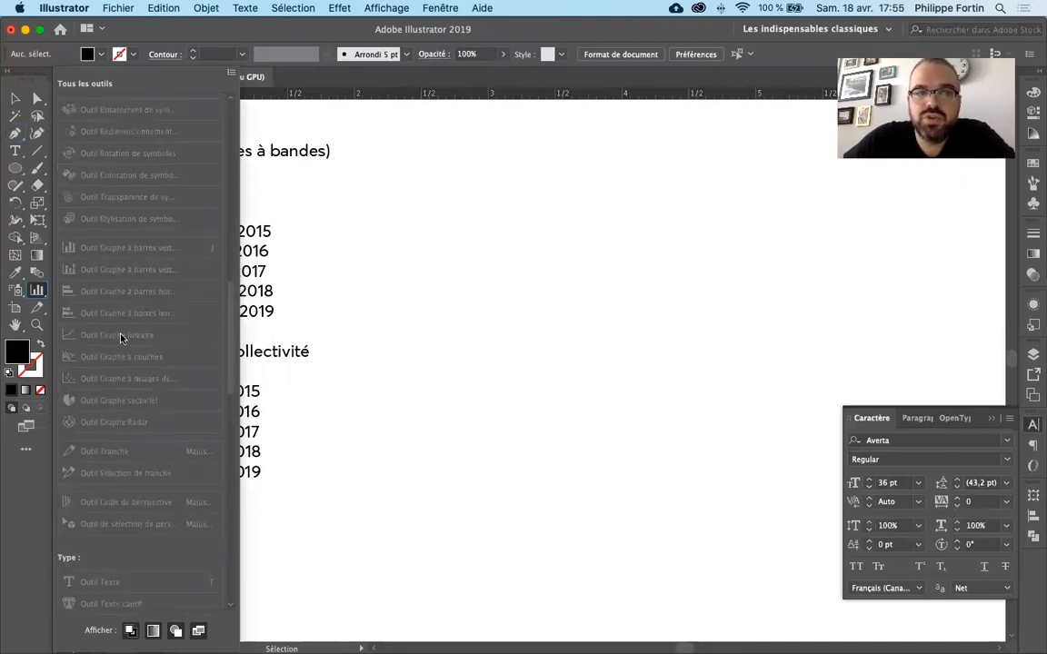
left_click(34, 290)
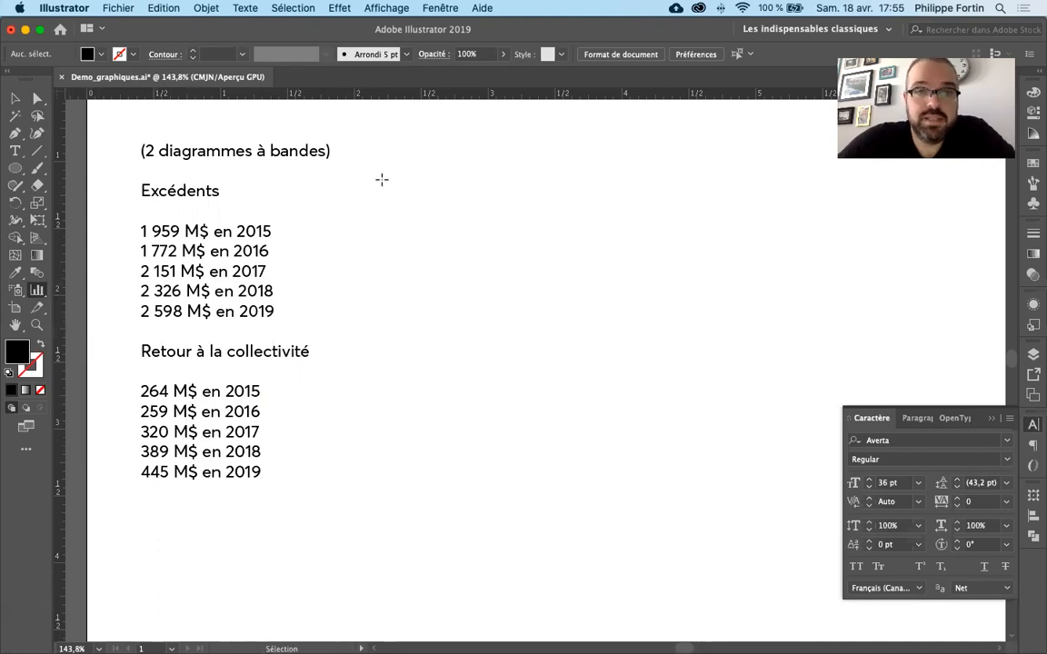
left_click_drag(380, 169, 616, 320)
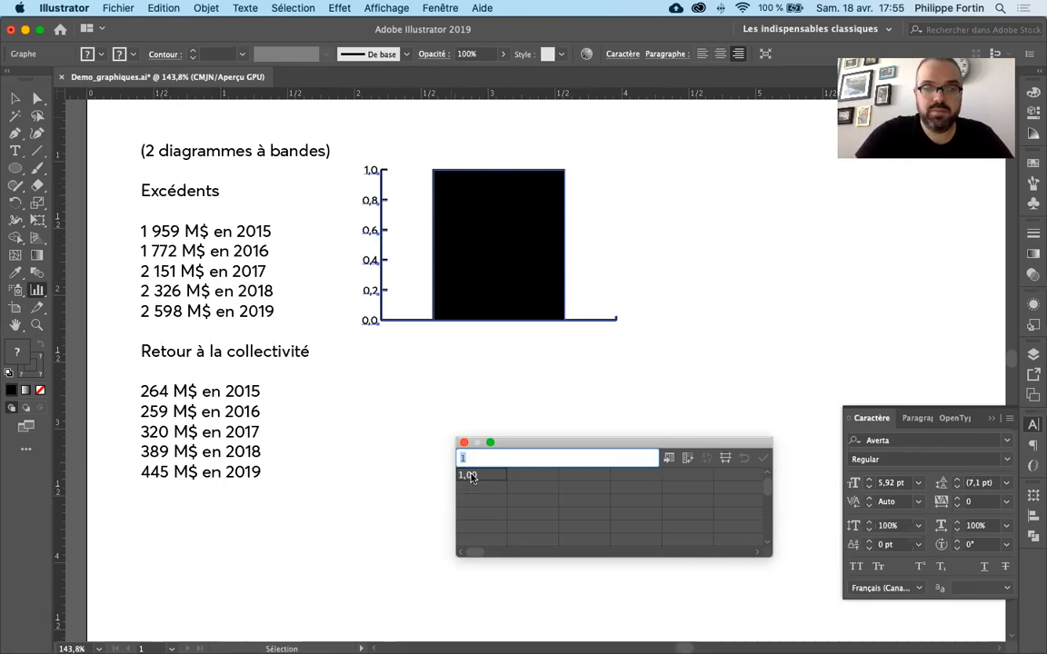
Enter 1959, 1772, 2151, 2326 and 2598 across the first row of the graph's data, apply them and close the data table
type("1959")
key("Tab")
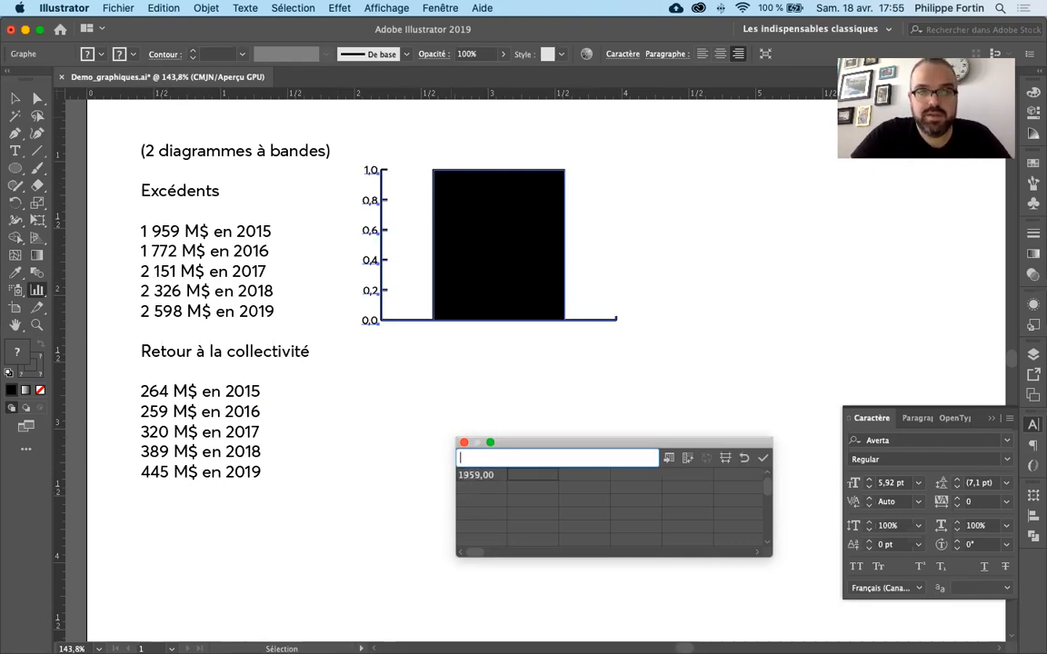
type("1772")
key("Tab")
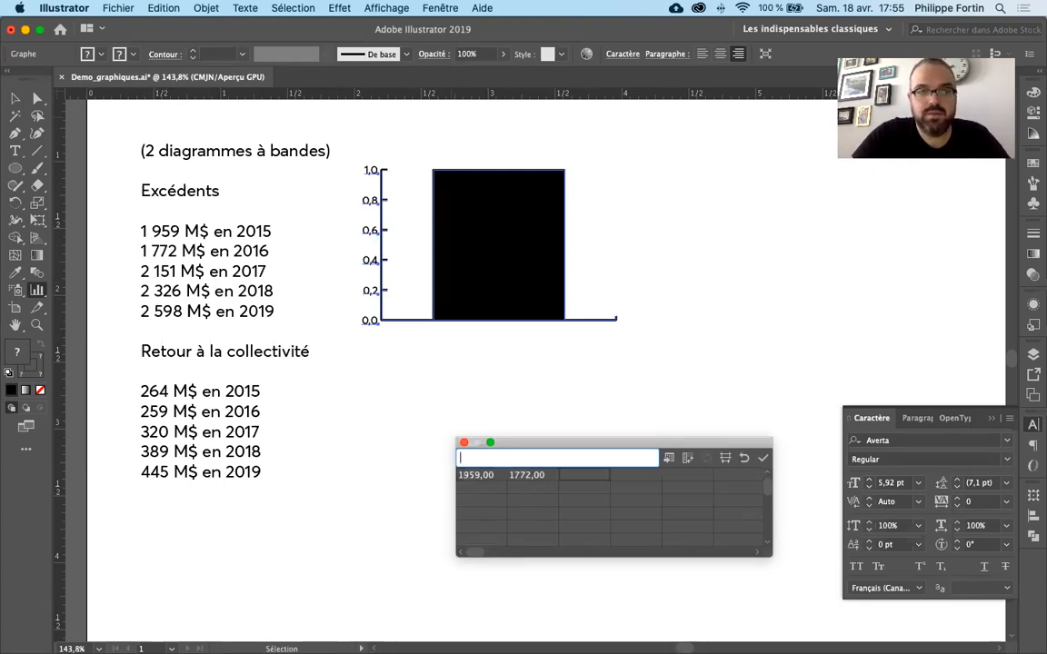
type("2151")
key("Tab")
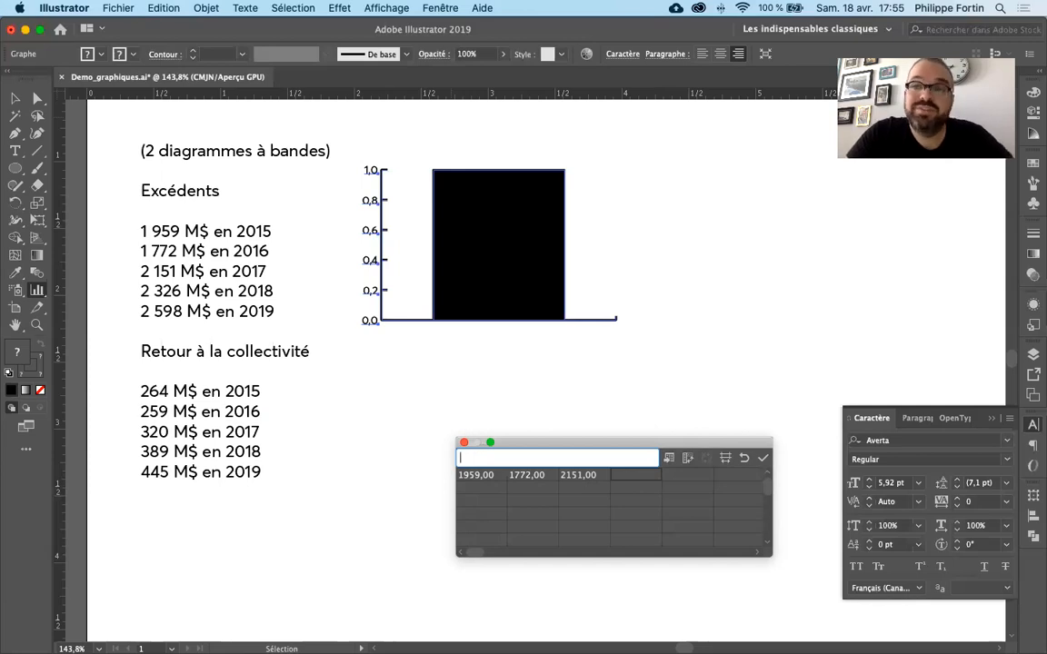
type("2326")
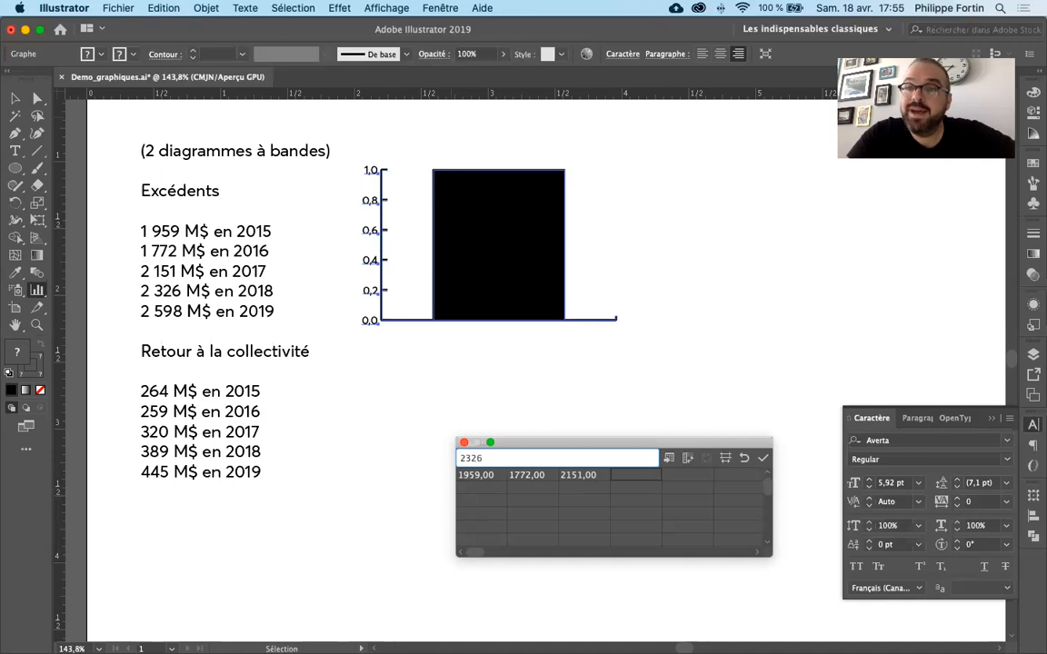
key("Tab")
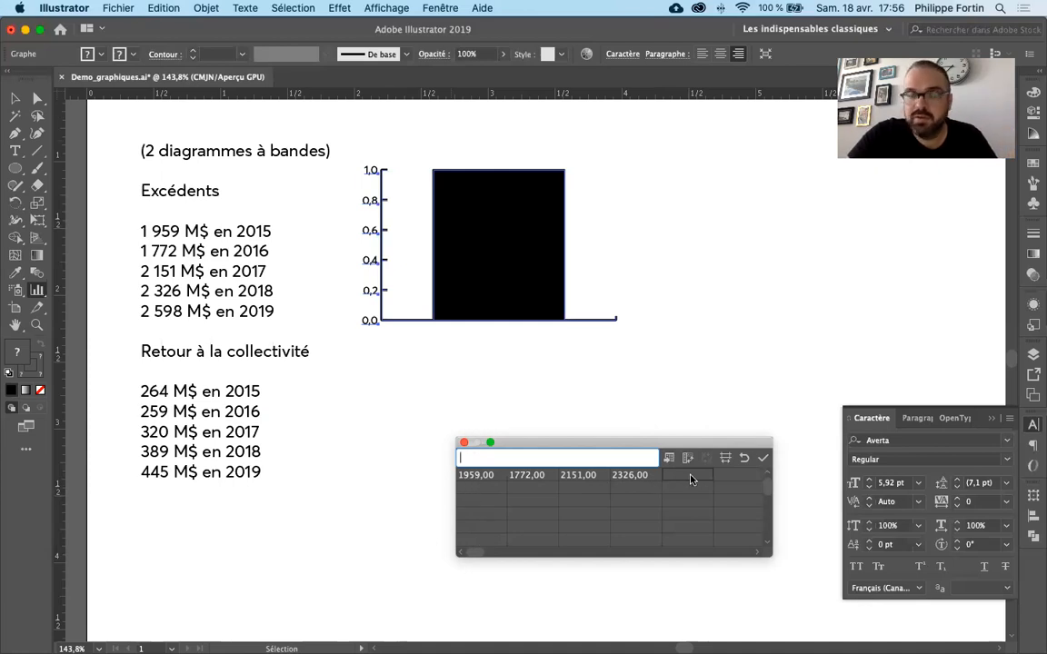
type("2598")
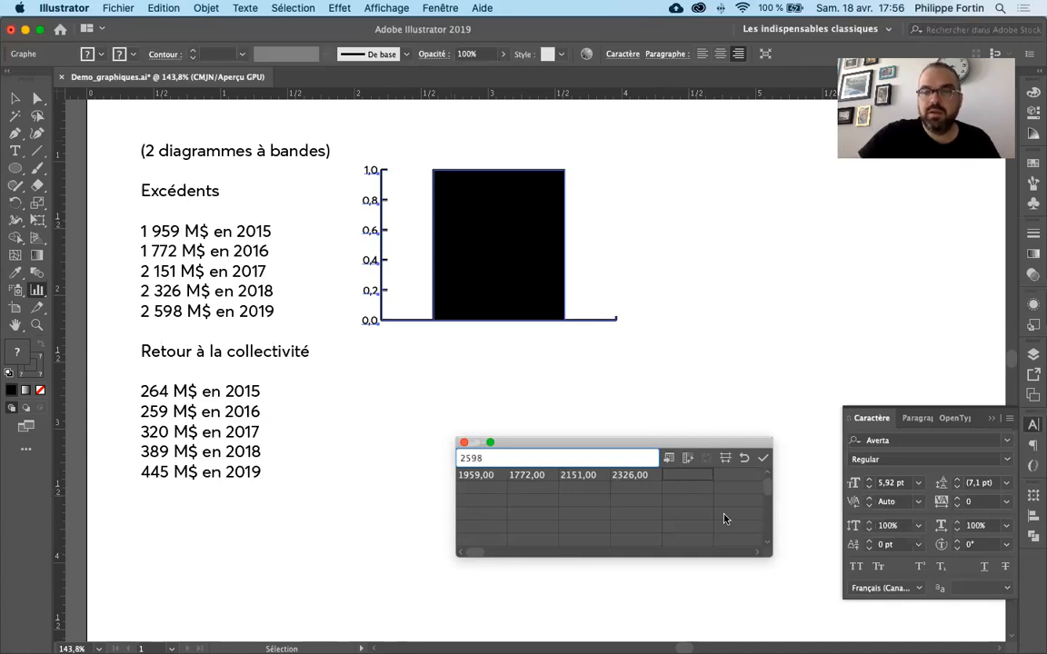
left_click(629, 474)
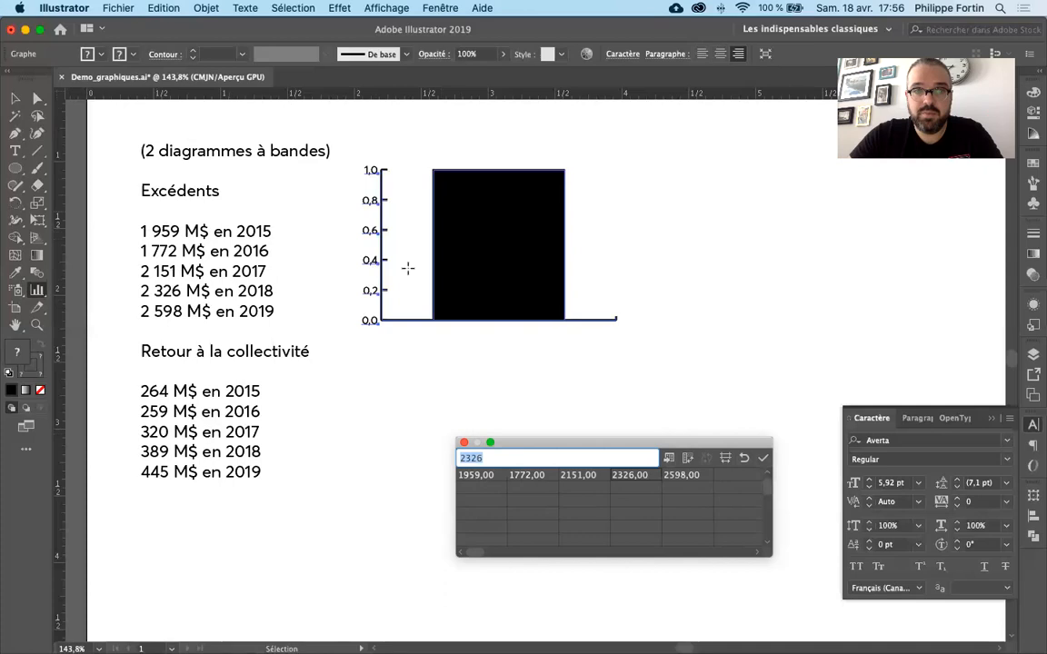
left_click(764, 458)
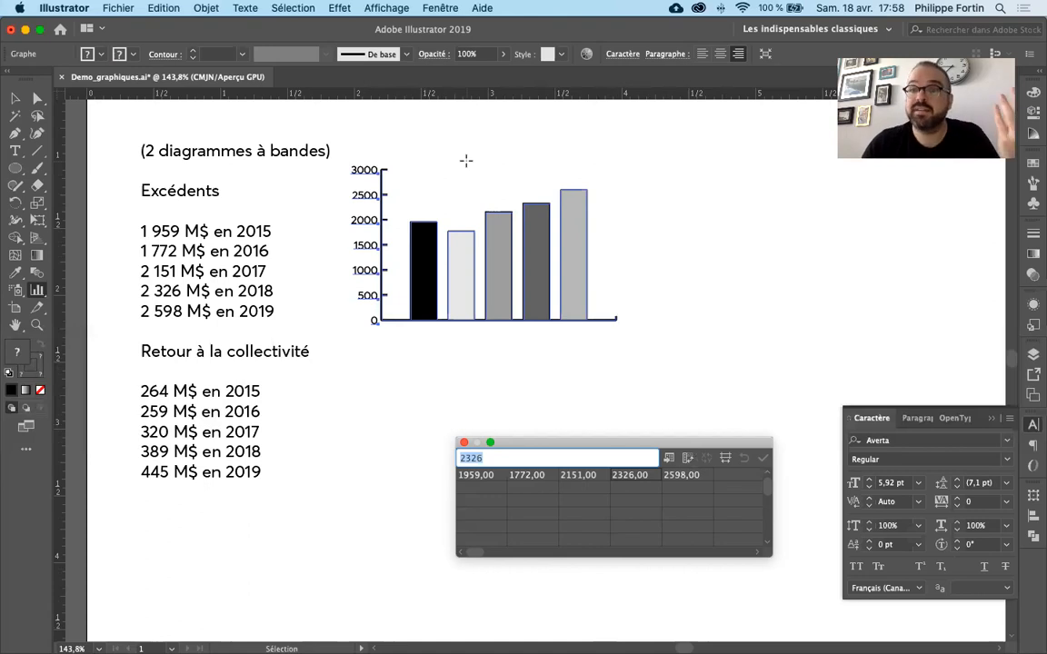
left_click(464, 444)
Review the existing bar graph's data table and close it
left_click(16, 98)
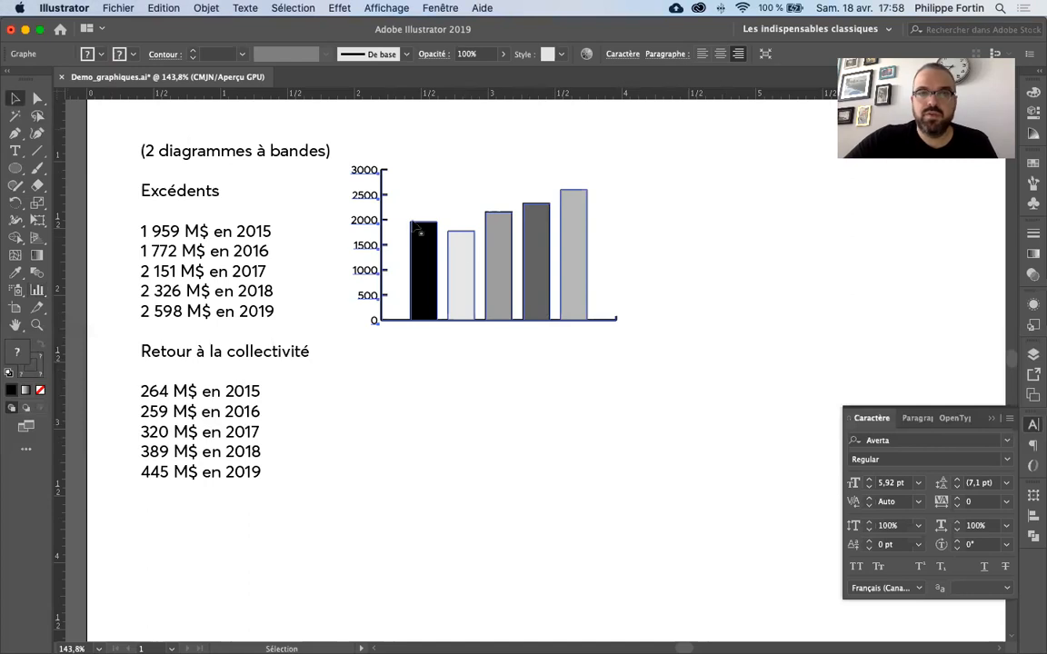
right_click(501, 270)
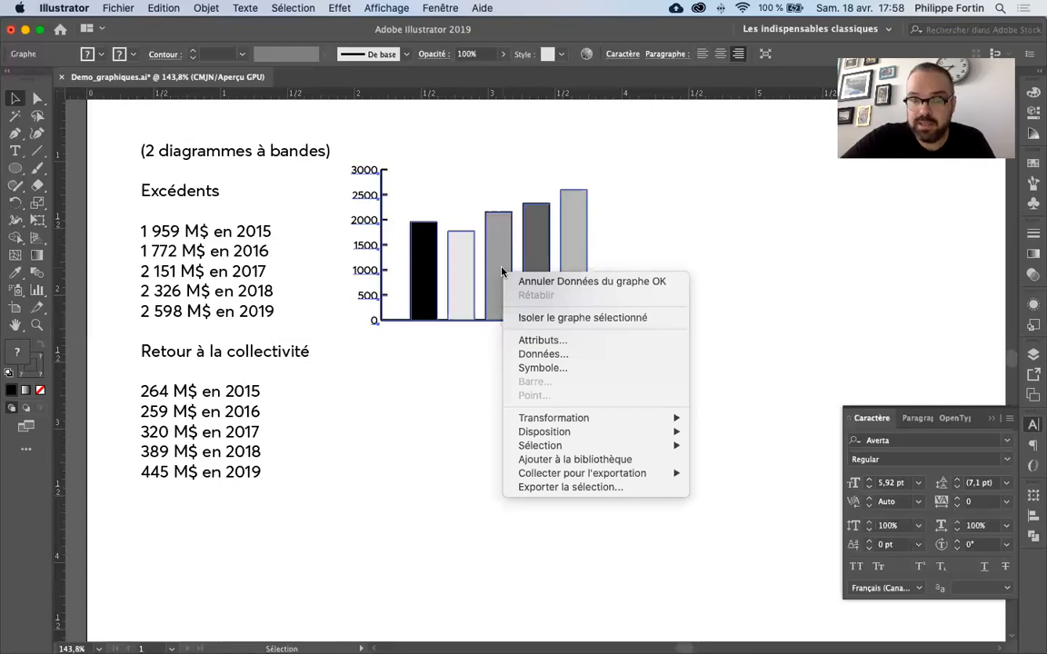
left_click(549, 355)
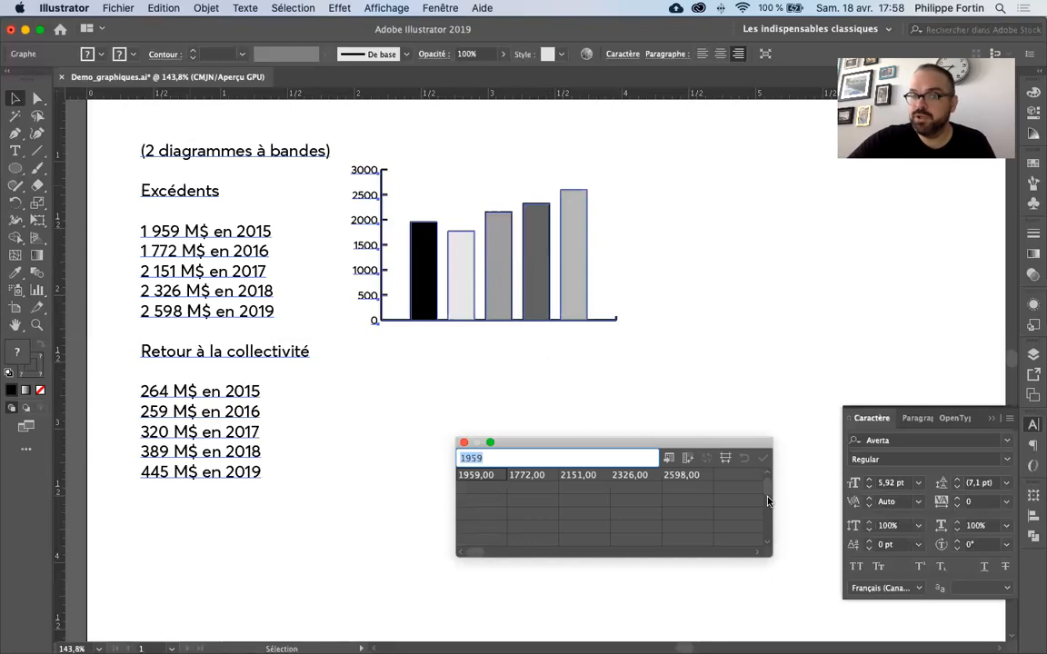
left_click(464, 442)
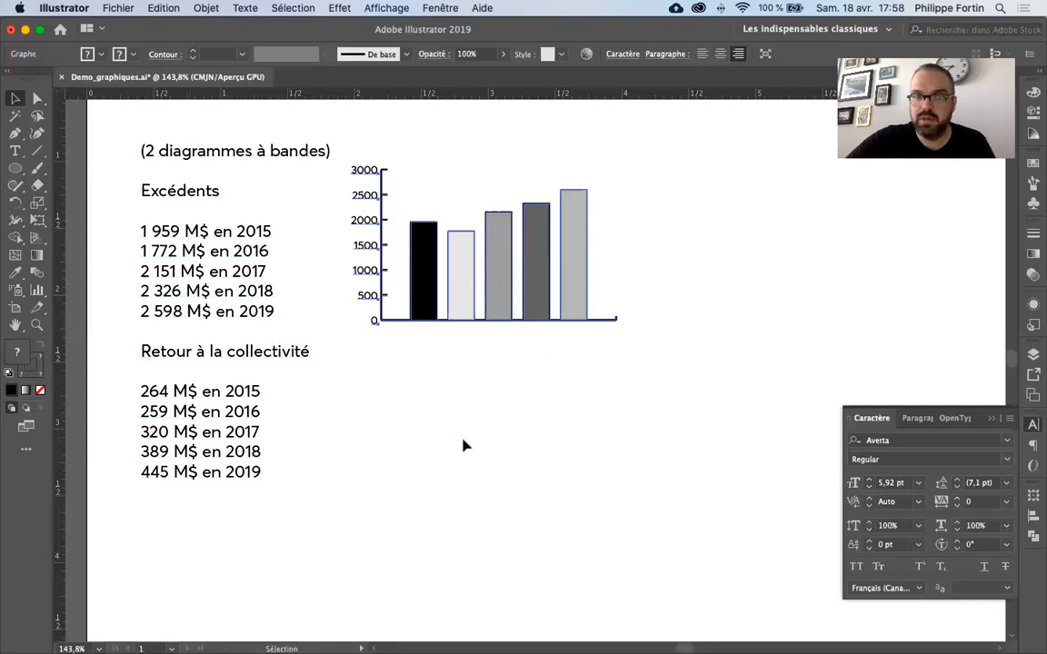
Try a value of 1200 for the graph's second bar, undo the change and deselect the graph
right_click(499, 278)
left_click(493, 238)
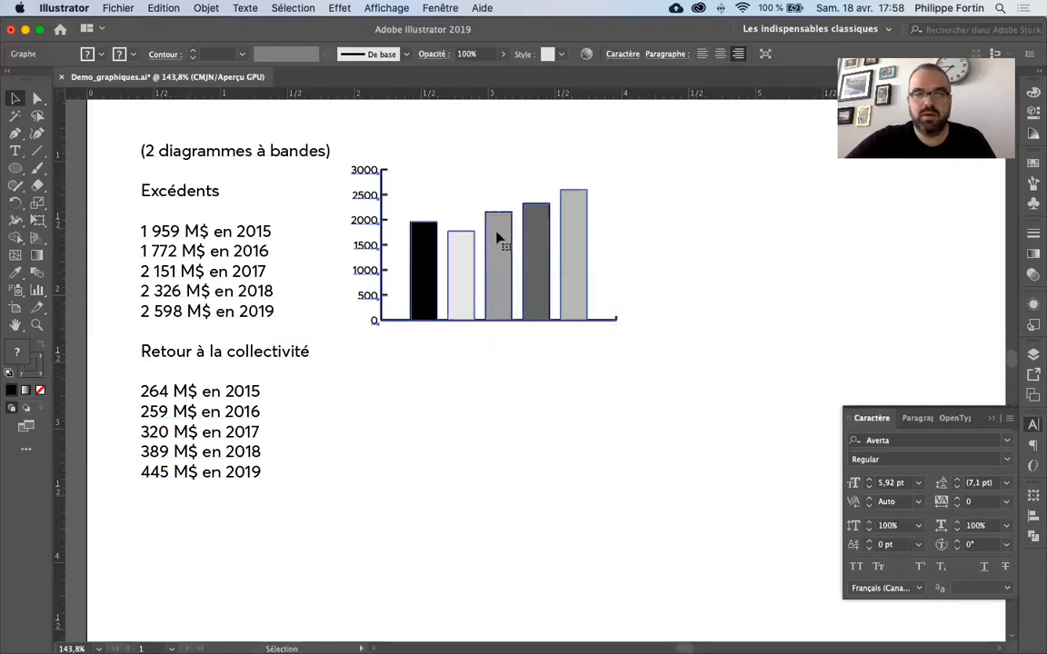
right_click(499, 239)
left_click(524, 318)
left_click(530, 478)
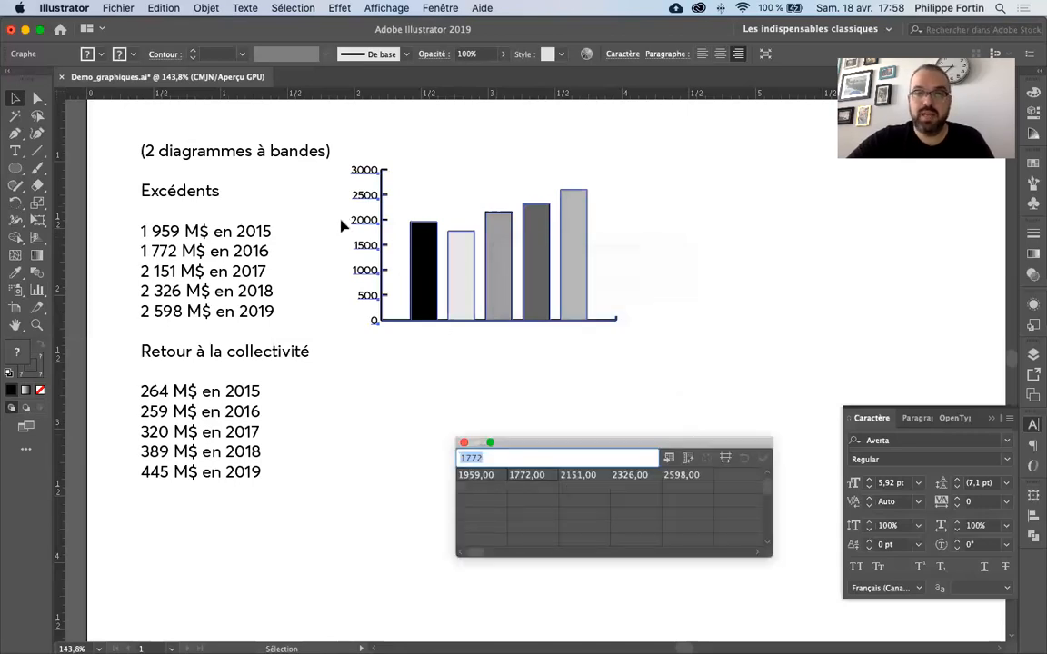
key("BackSpace")
type("1200")
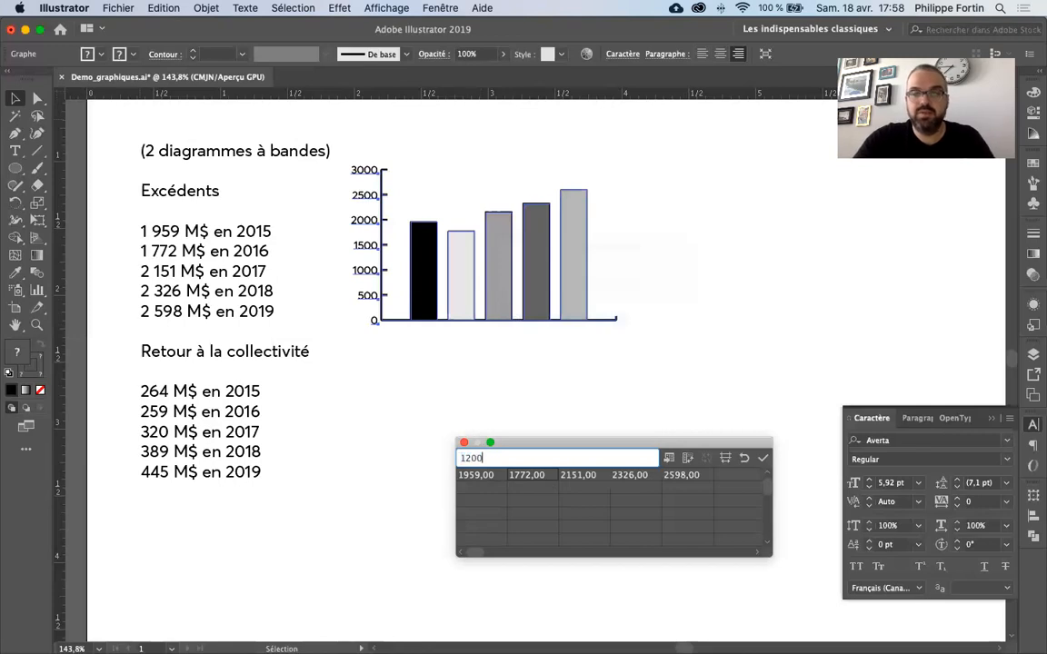
left_click(762, 462)
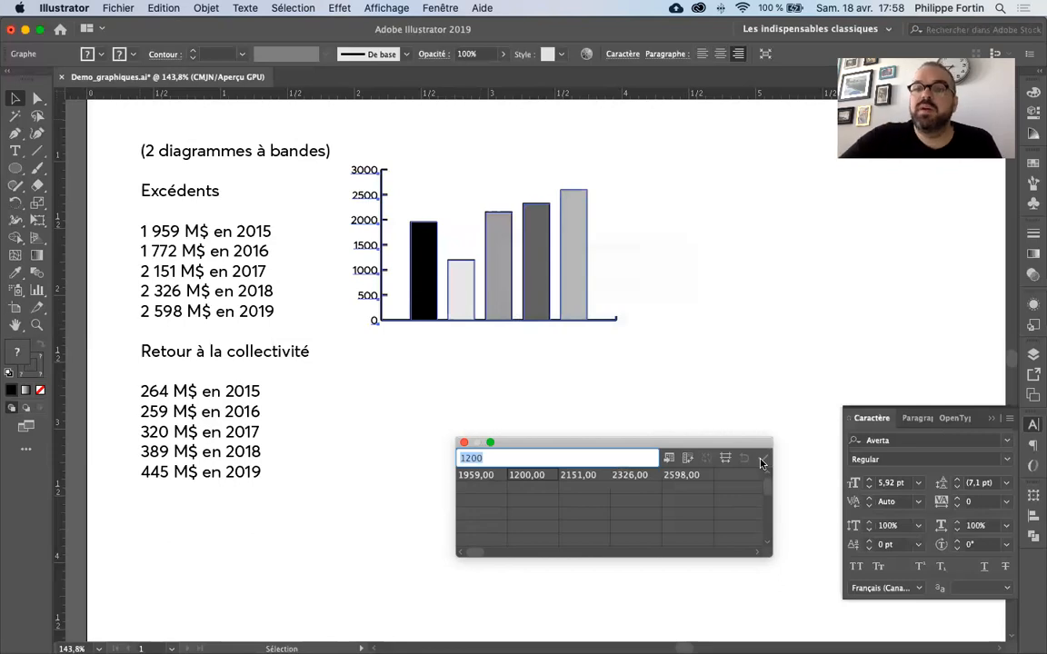
key("super+z")
left_click(464, 443)
left_click(531, 402)
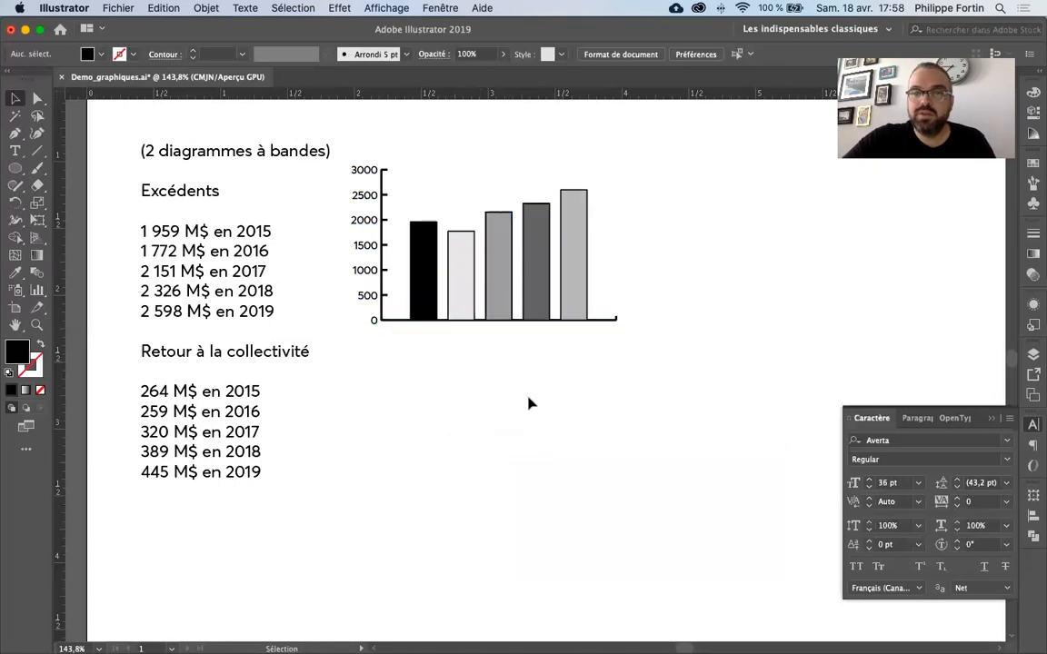
Move the bar graph slightly away from the text and place a copy directly below it, beside the Retour à la collectivité figures
left_click(536, 279)
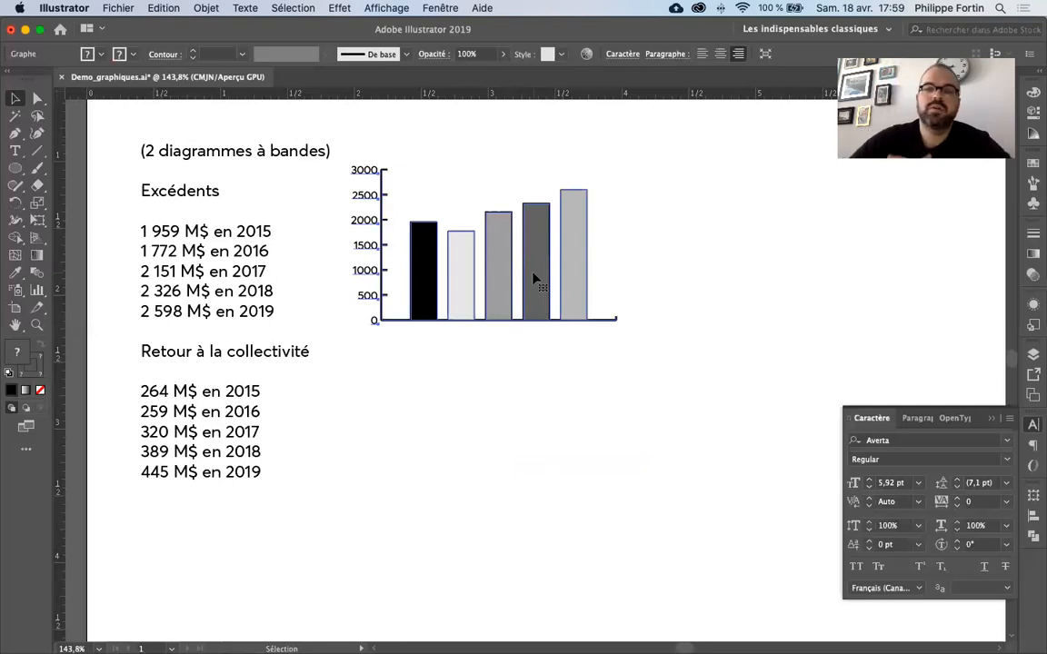
left_click_drag(533, 275, 562, 284)
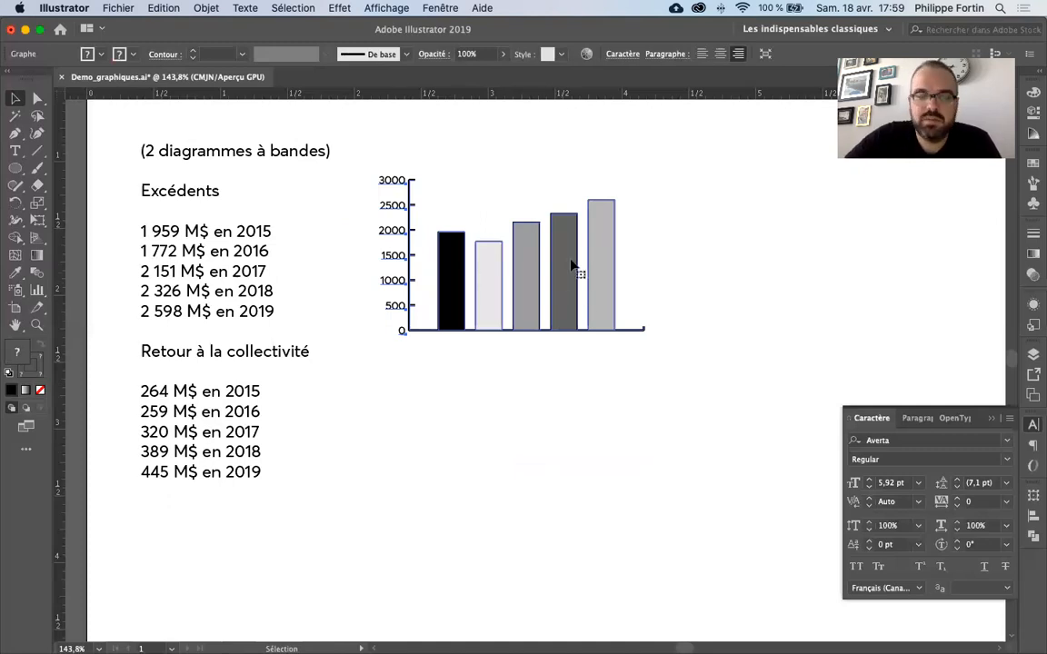
left_click_drag(565, 259, 574, 459)
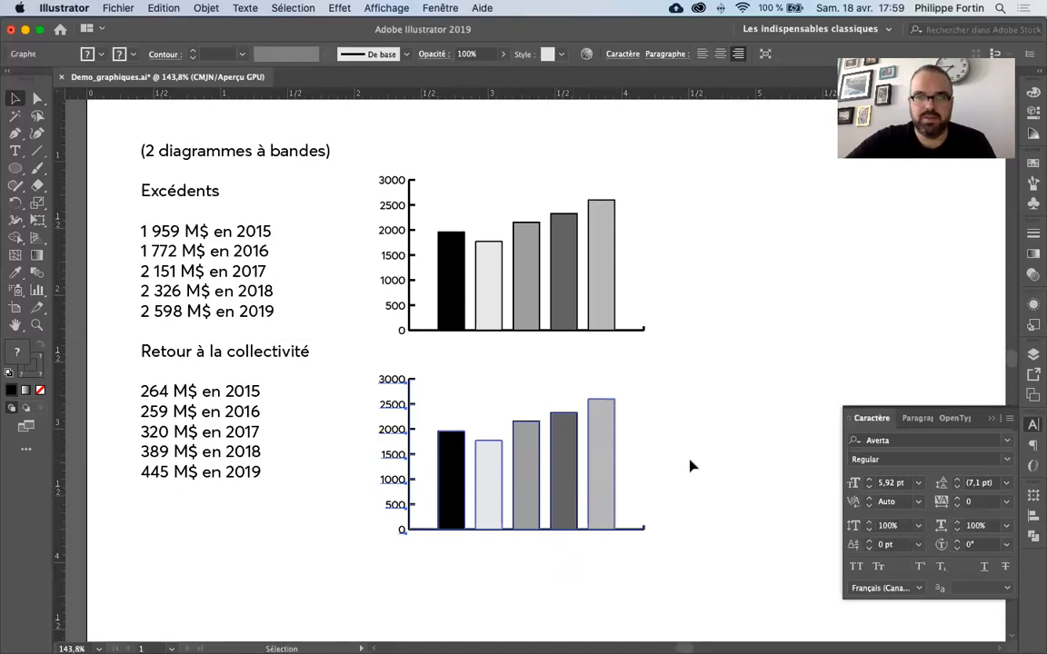
left_click(689, 465)
Open the lower graph's data and replace the first three values with 264, 259 and 320
left_click(615, 459)
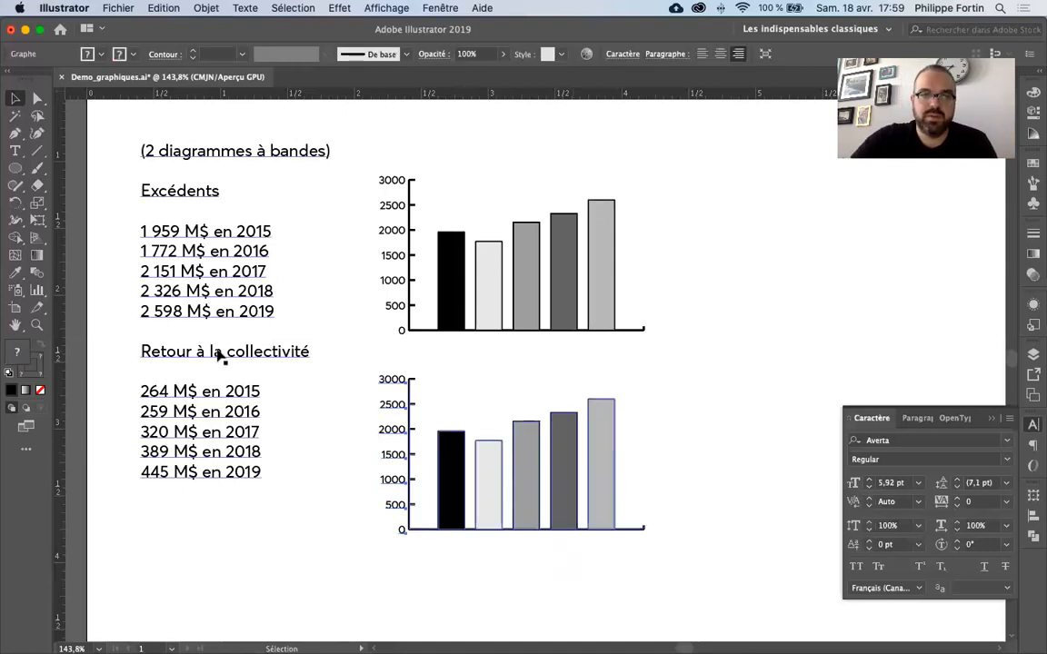
right_click(567, 452)
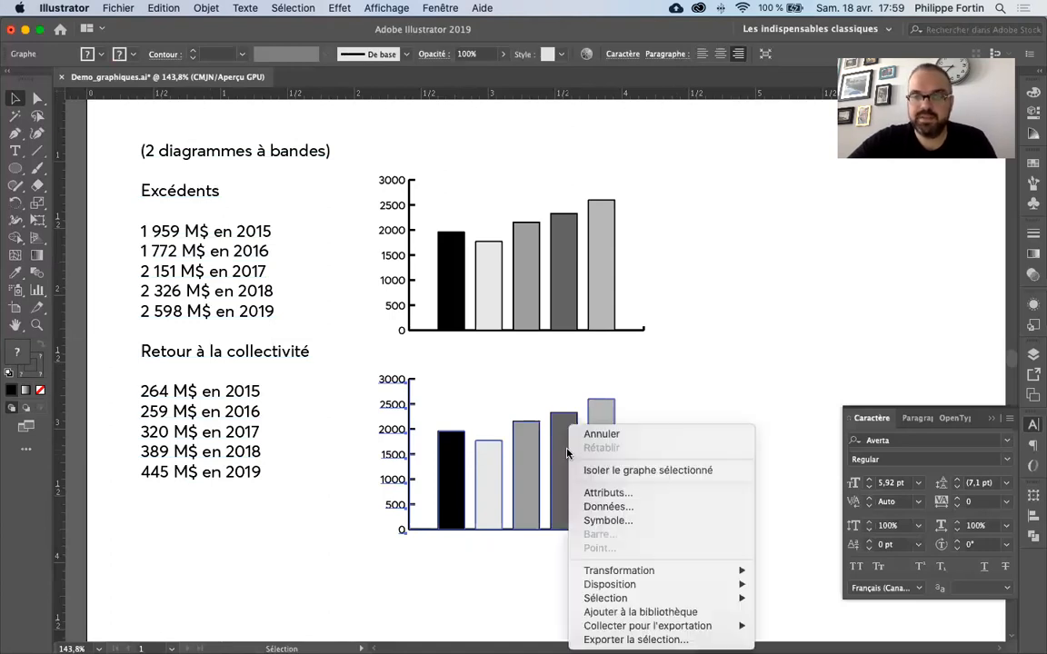
left_click(608, 506)
left_click_drag(522, 447, 718, 232)
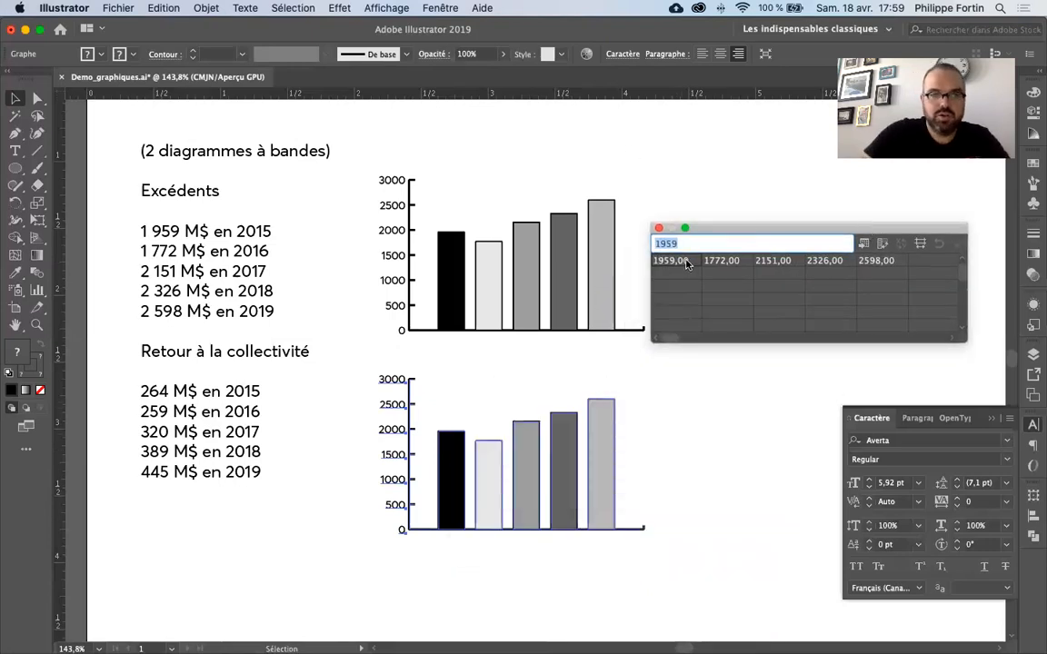
type("264")
key("Tab")
type("259")
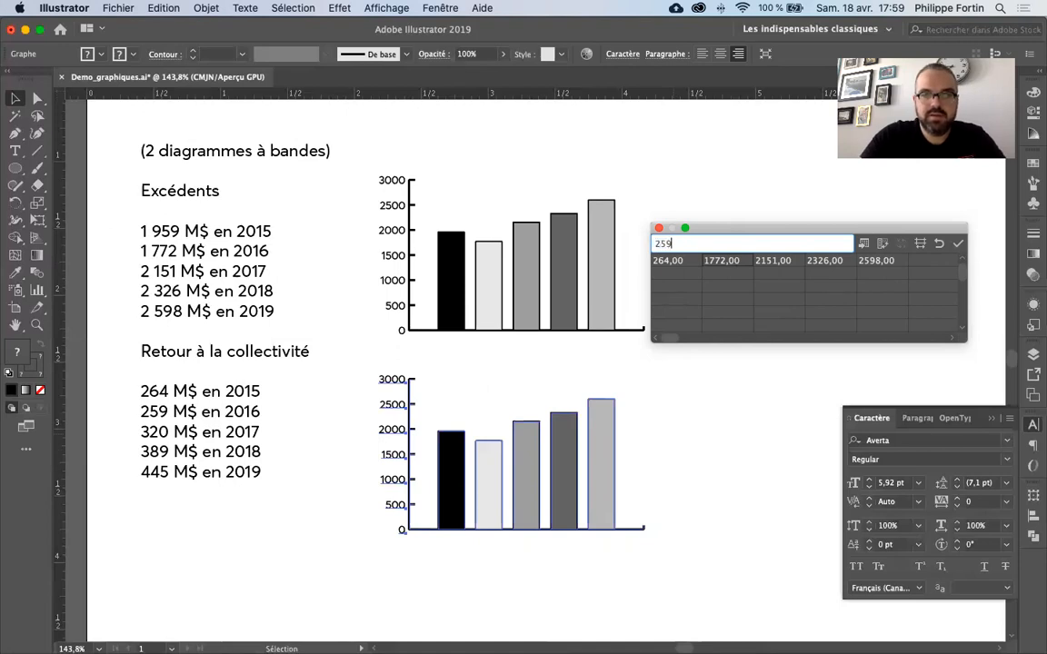
key("Tab")
type("320")
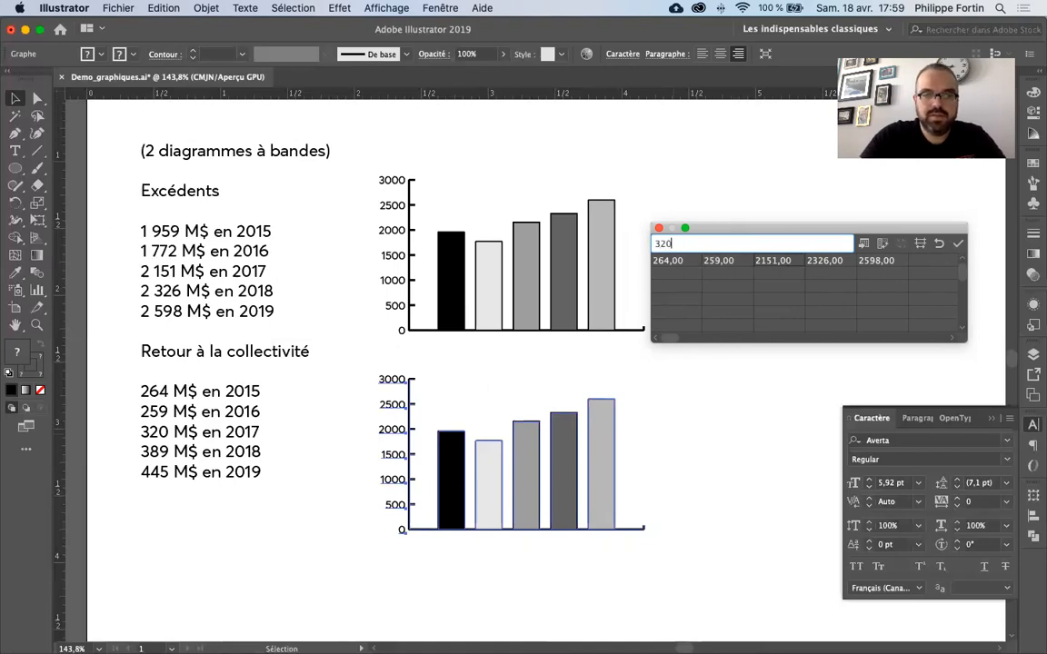
key("Tab")
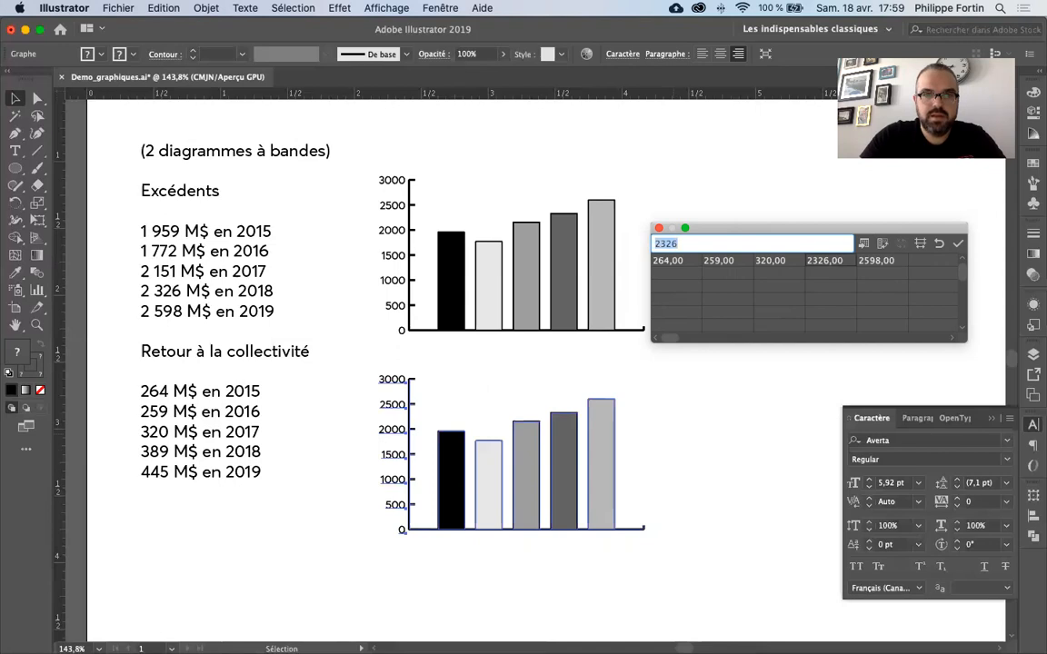
Set the lower graph's fourth and fifth values to 389 and 445, apply the data and close the table
type("21")
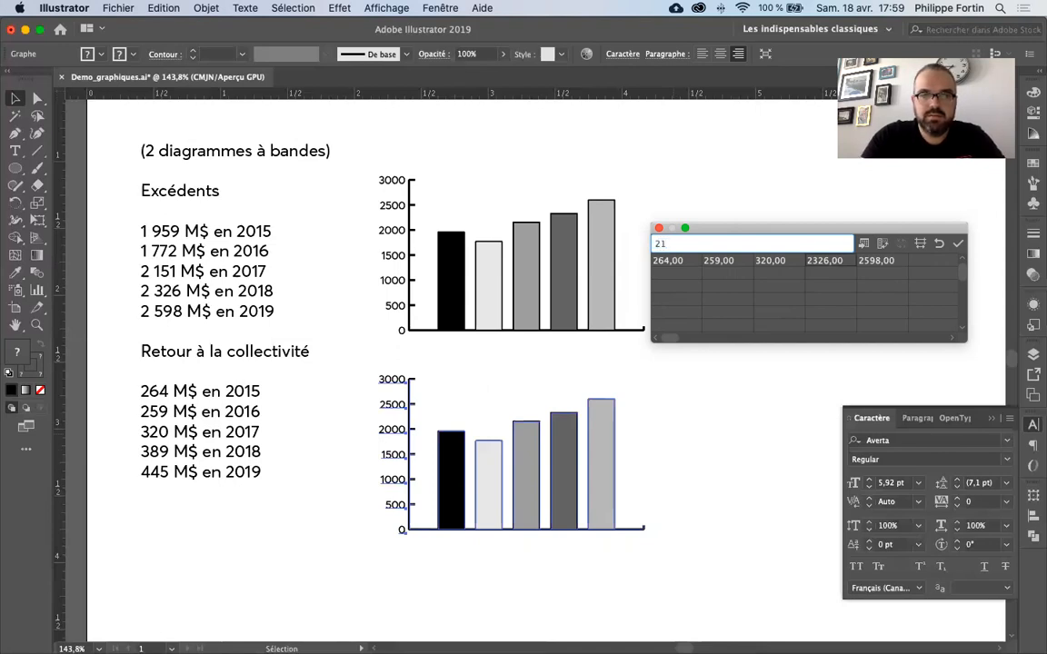
key("BackSpace")
key("BackSpace")
type("389")
key("Tab")
type("445")
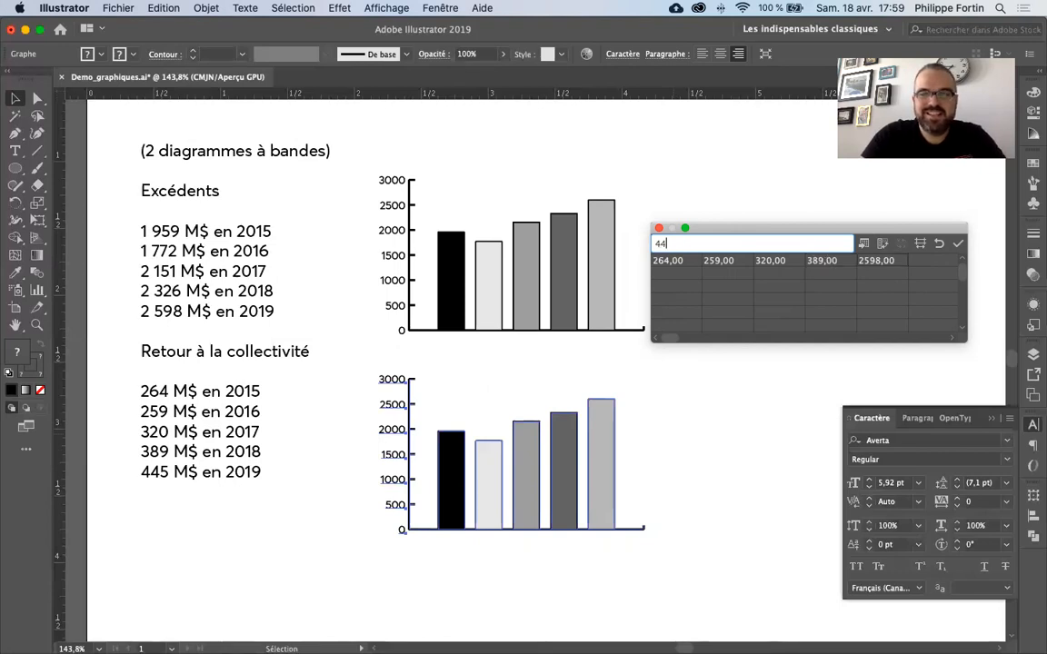
key("Tab")
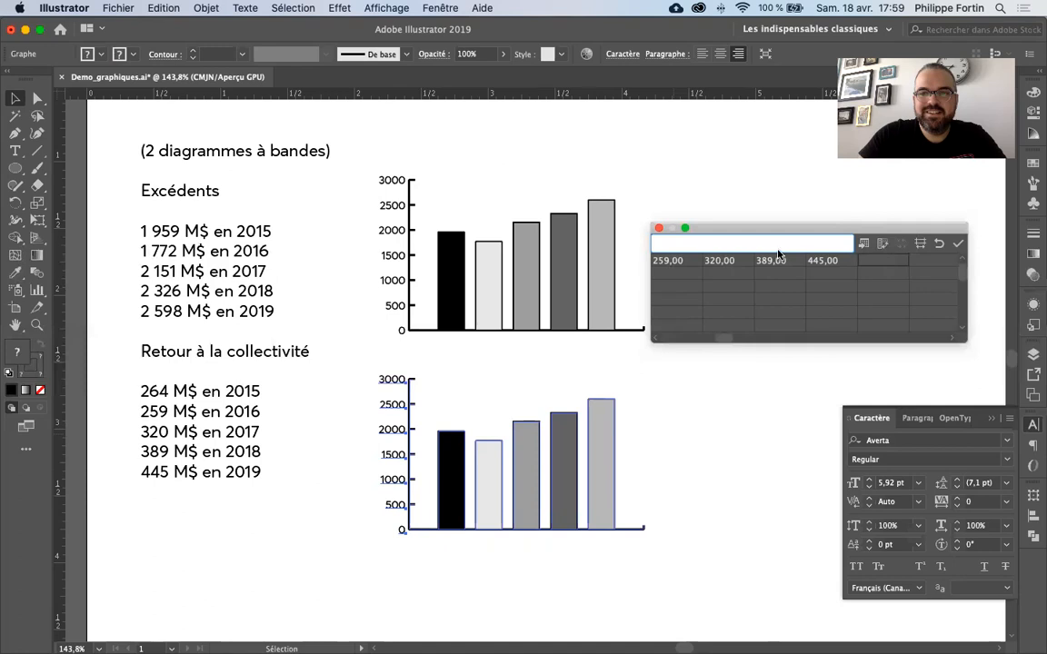
left_click(958, 244)
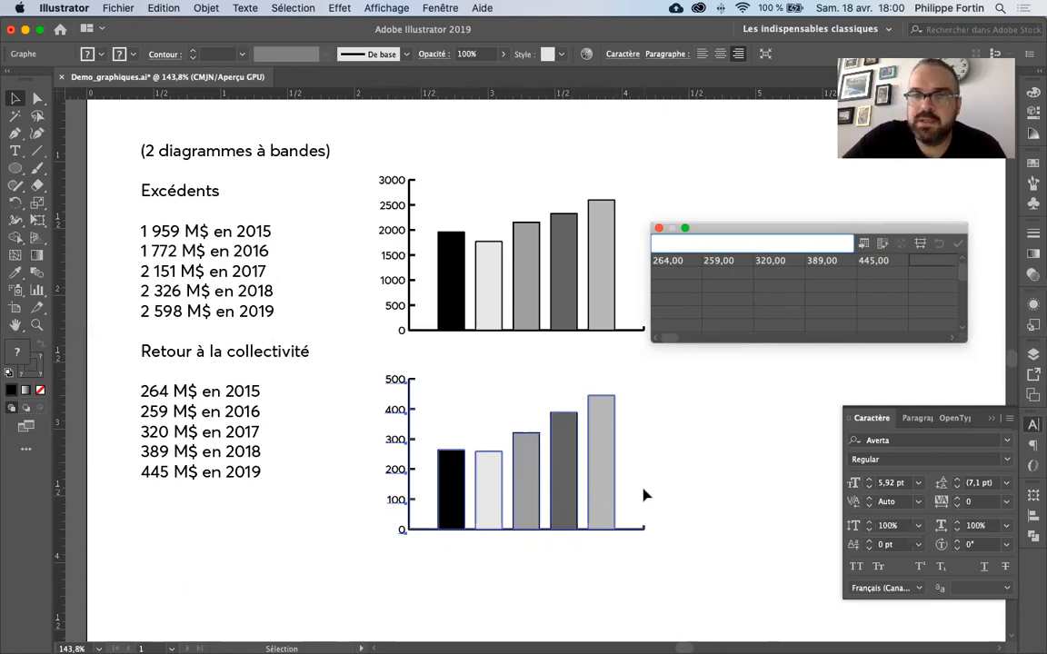
left_click(658, 228)
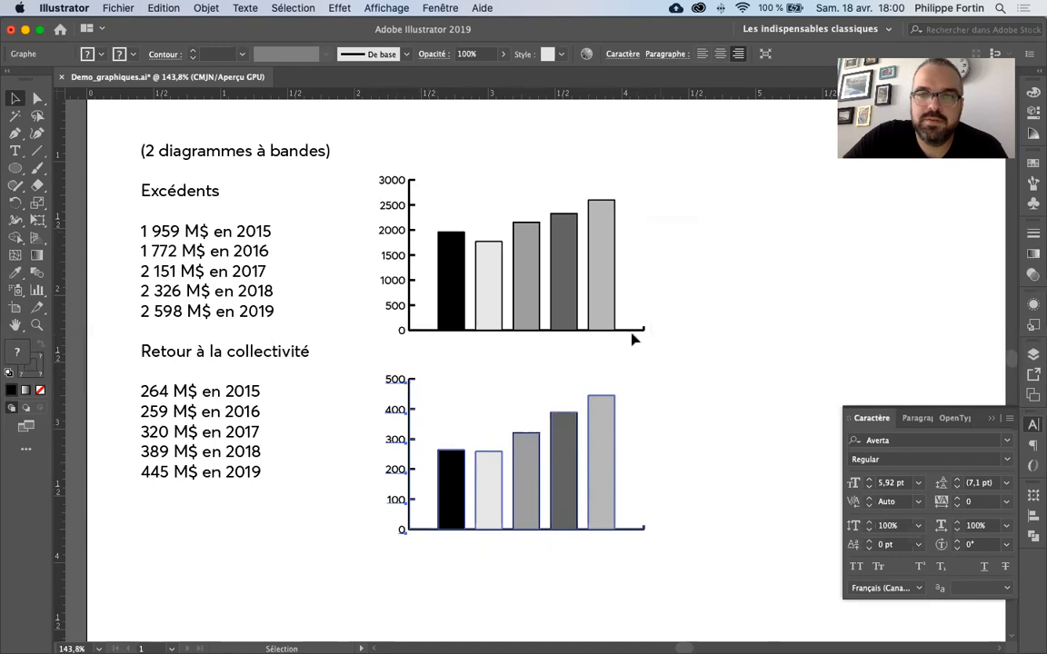
Replace the lower graph with a fresh copy of the Excédents graph directly below the original and open the copy's data table
key("Delete")
left_click(592, 320)
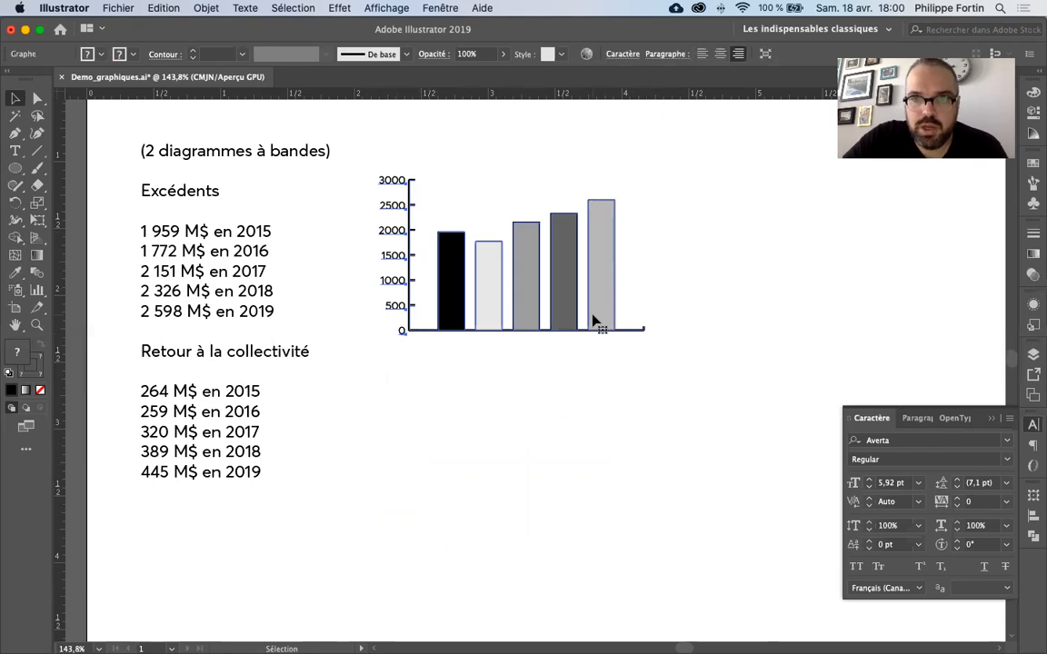
right_click(535, 262)
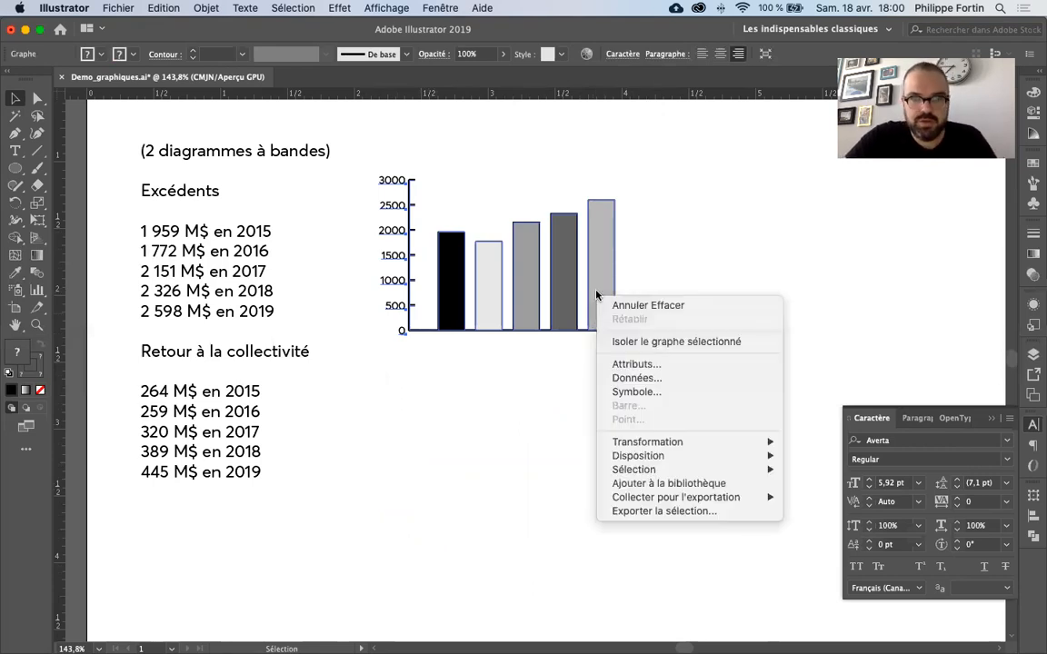
left_click(623, 234)
left_click_drag(609, 264, 609, 431)
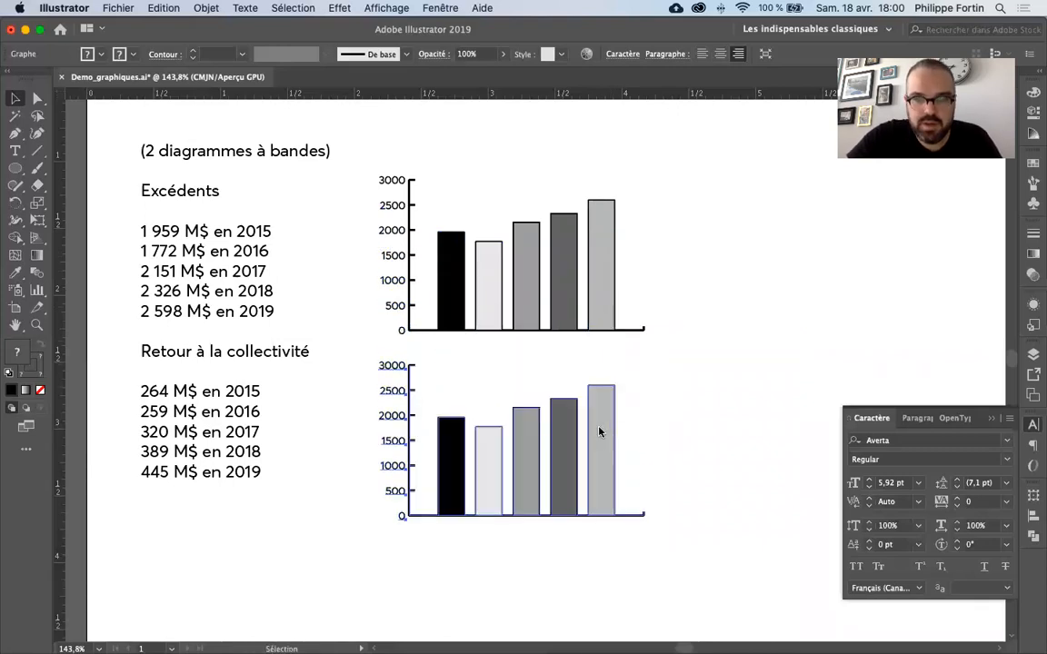
right_click(605, 428)
left_click(698, 337)
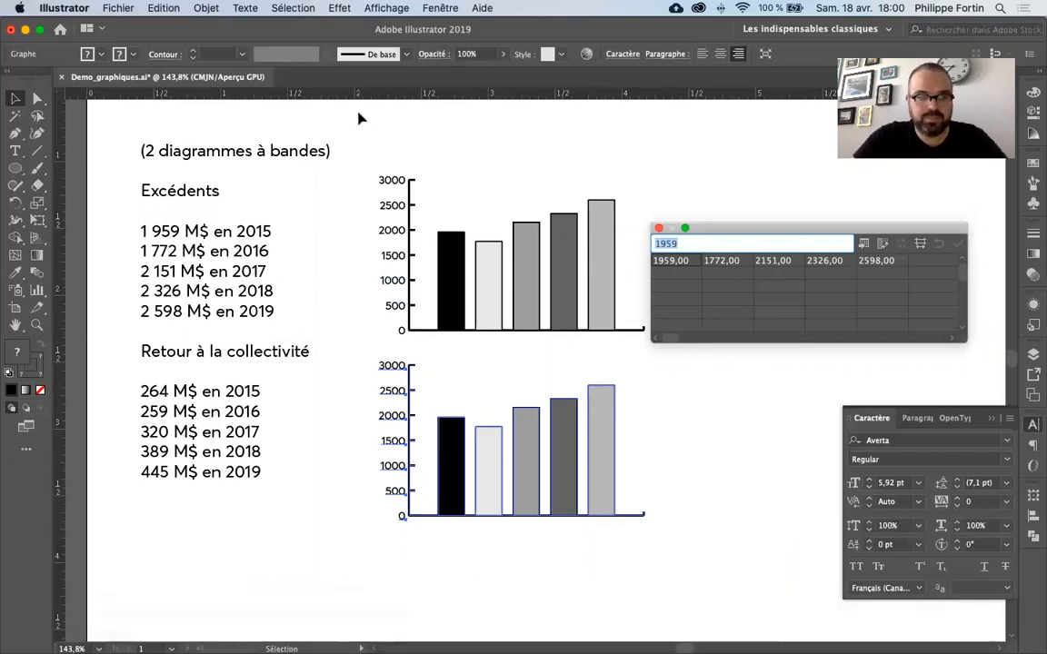
Switch to Finder, open donnes_brutes.txt from the Donnees folder and copy its row 264, 259, 320, 389, 445
key("ctrl+Up")
left_click(254, 194)
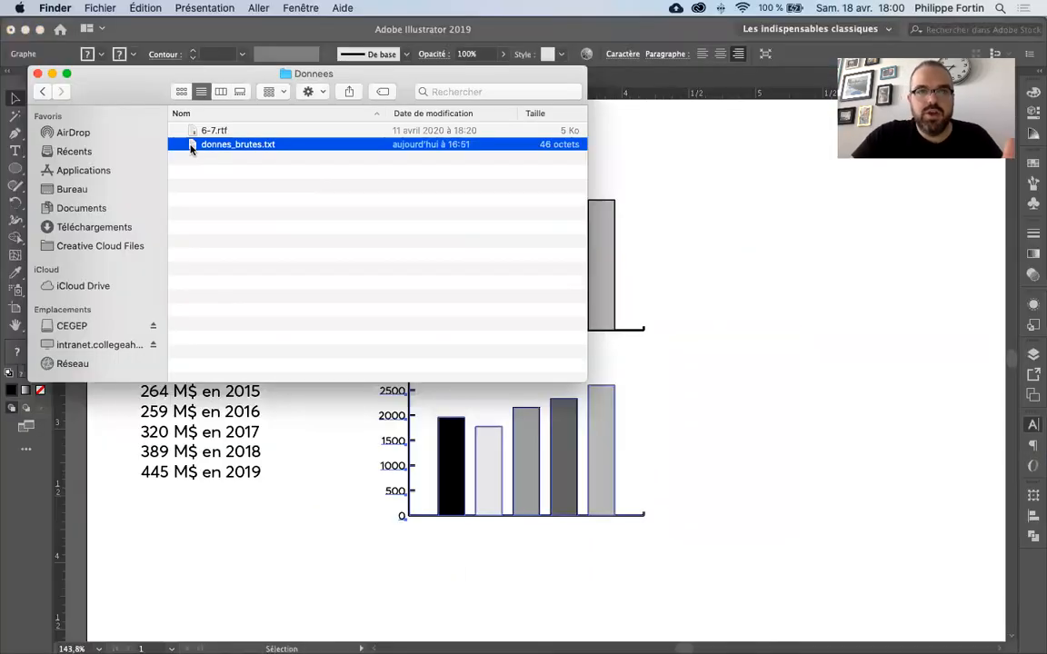
key("space")
key("space")
double_click(192, 144)
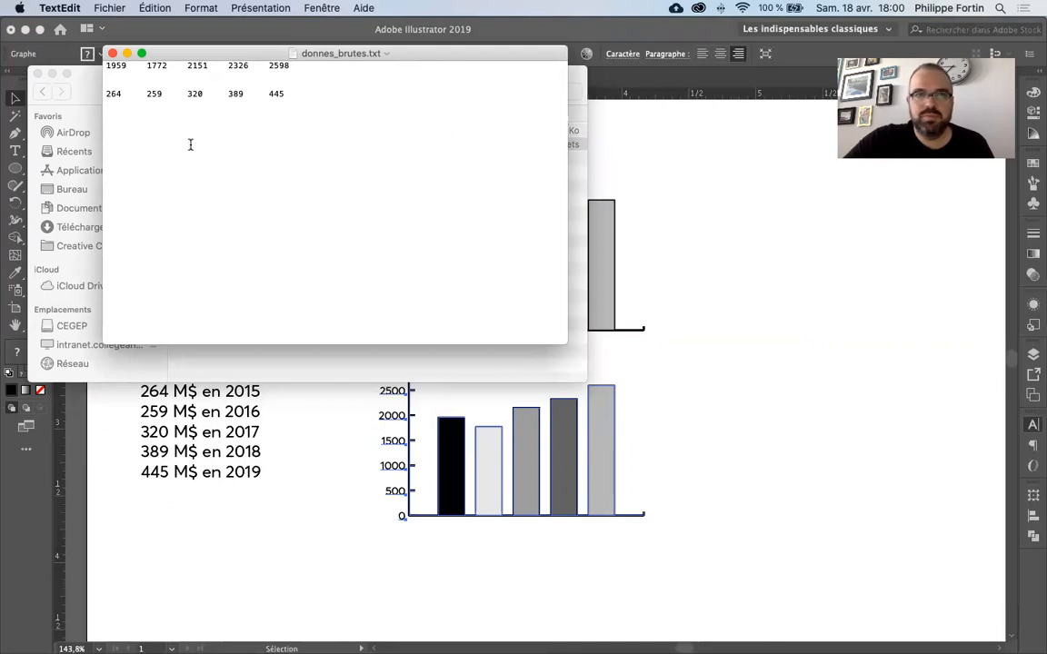
left_click_drag(170, 54, 443, 313)
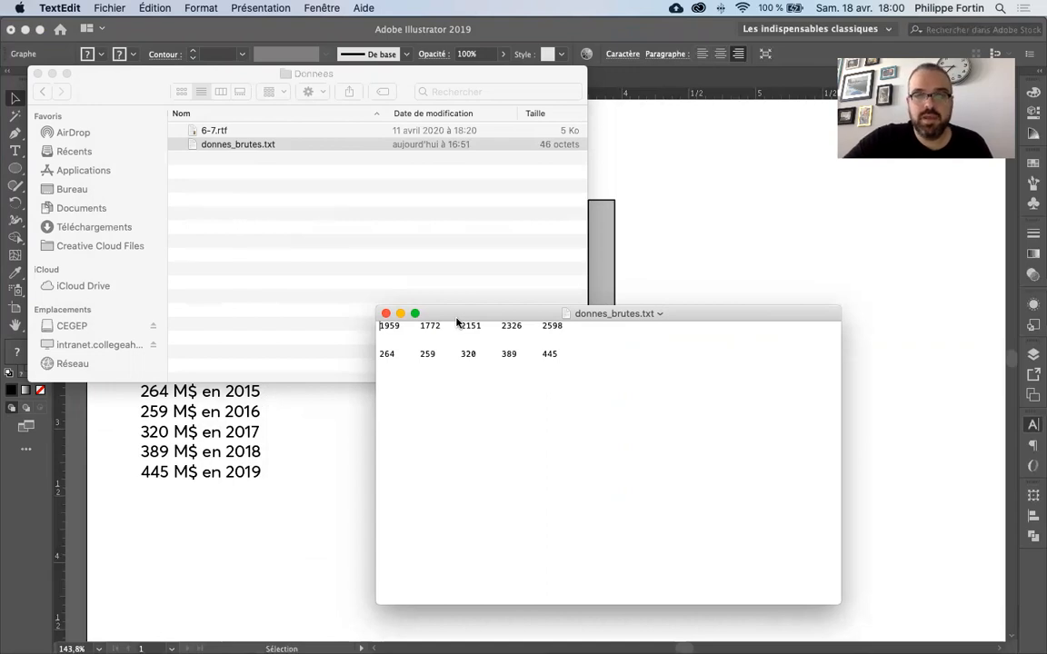
left_click_drag(557, 353, 369, 362)
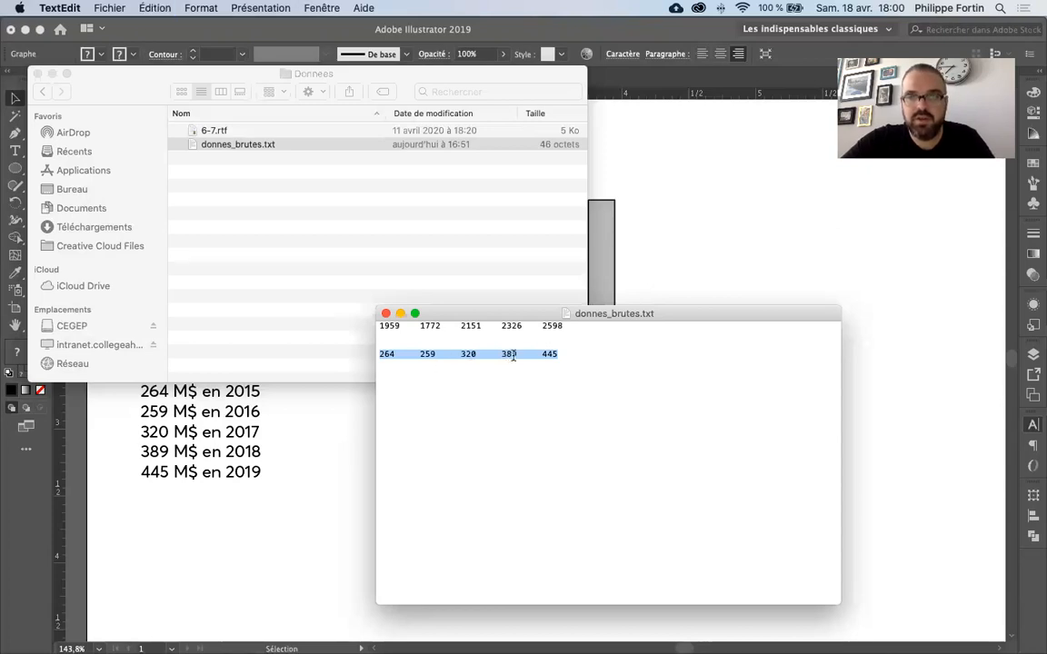
Return to Illustrator and try pasting the copied row over the five filled cells of the graph's data table
left_click(715, 281)
left_click_drag(871, 261, 709, 265)
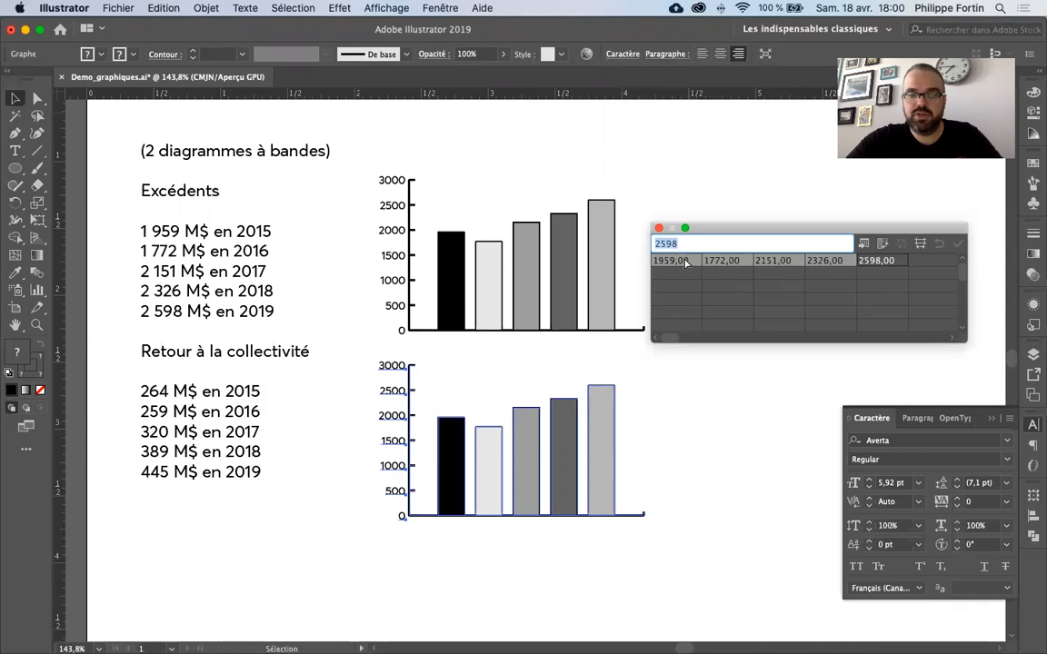
type("264,00\t259,00")
key("super+z")
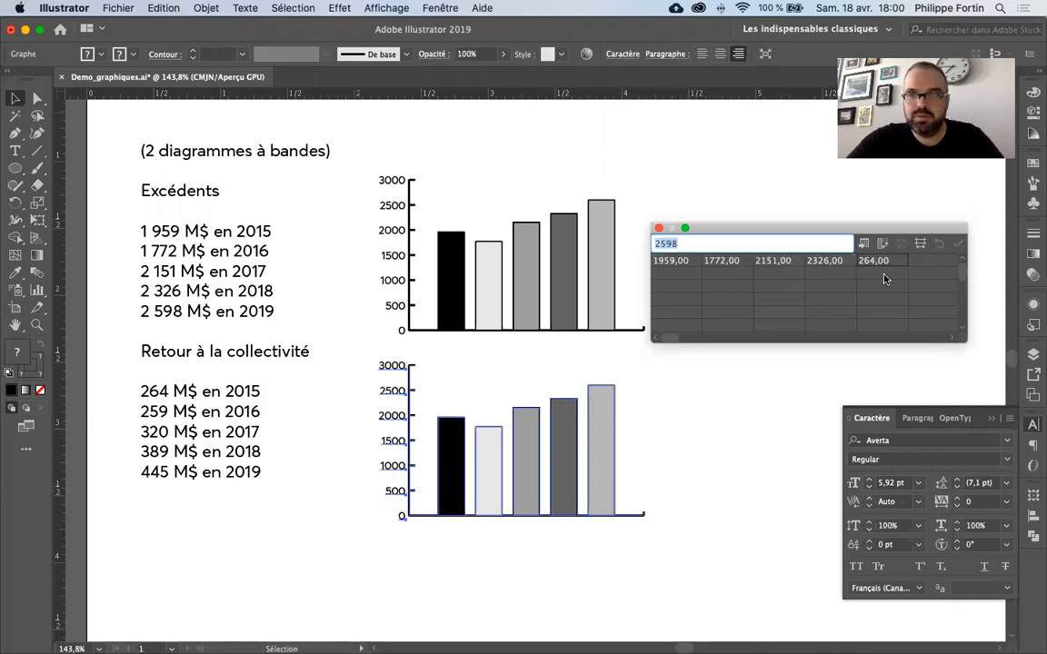
Clear all five values from the first row of the copied graph's data table
key("BackSpace")
left_click(824, 261)
key("BackSpace")
left_click(776, 261)
key("BackSpace")
left_click(730, 262)
key("BackSpace")
left_click(677, 261)
key("BackSpace")
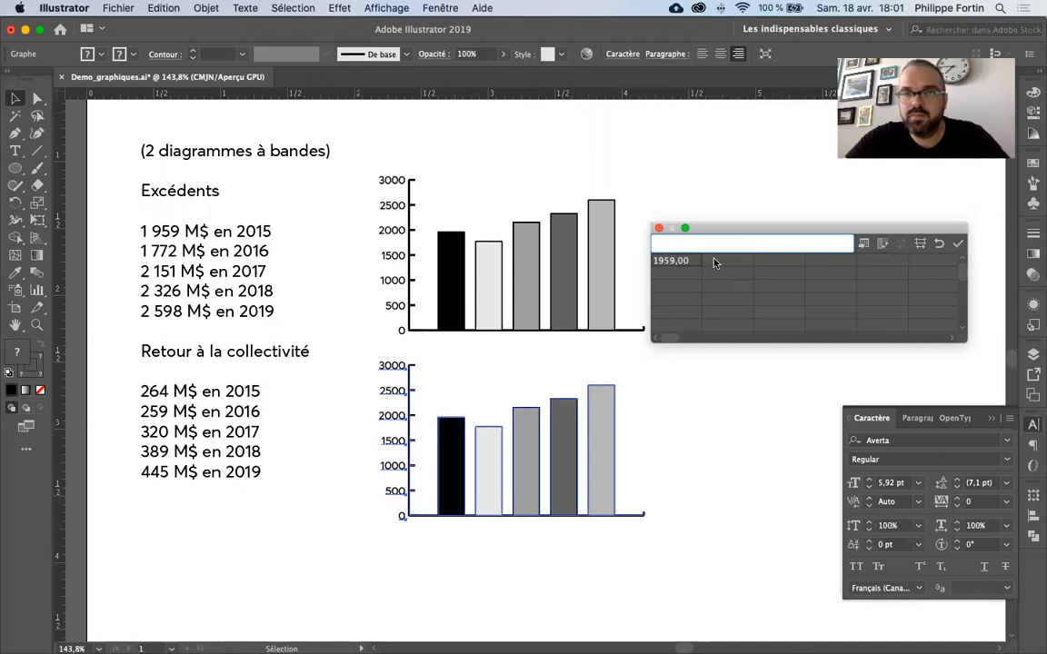
Paste 264, 259, 320, 389 and 445 across the emptied first row, apply the data and close the table
left_click_drag(689, 261, 869, 269)
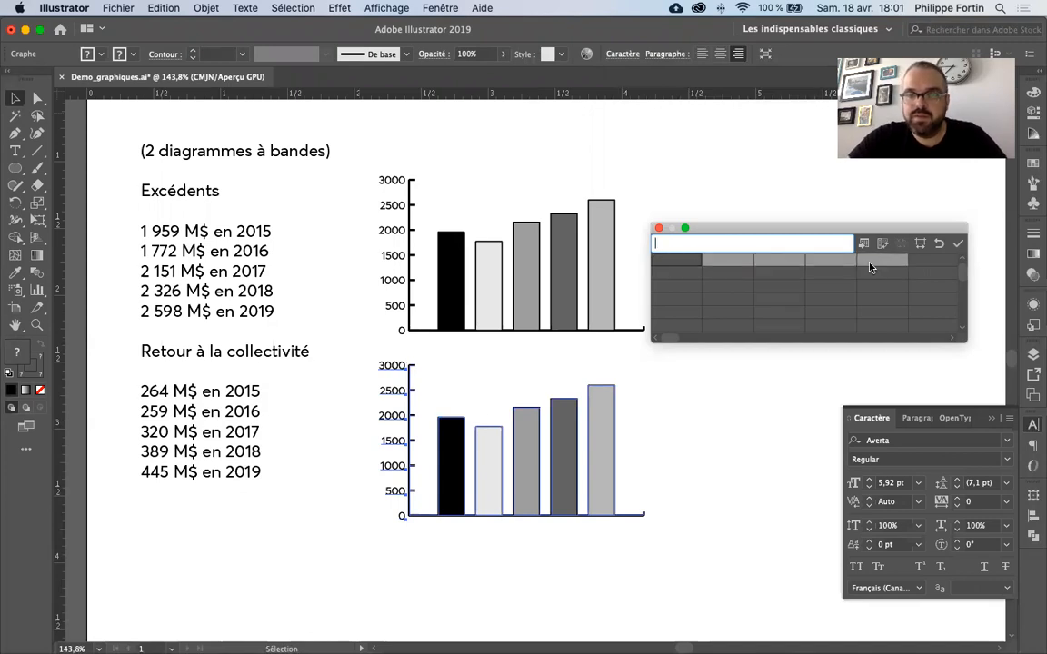
type("264,00\t259,00\t320,00\t389,00\t445,00")
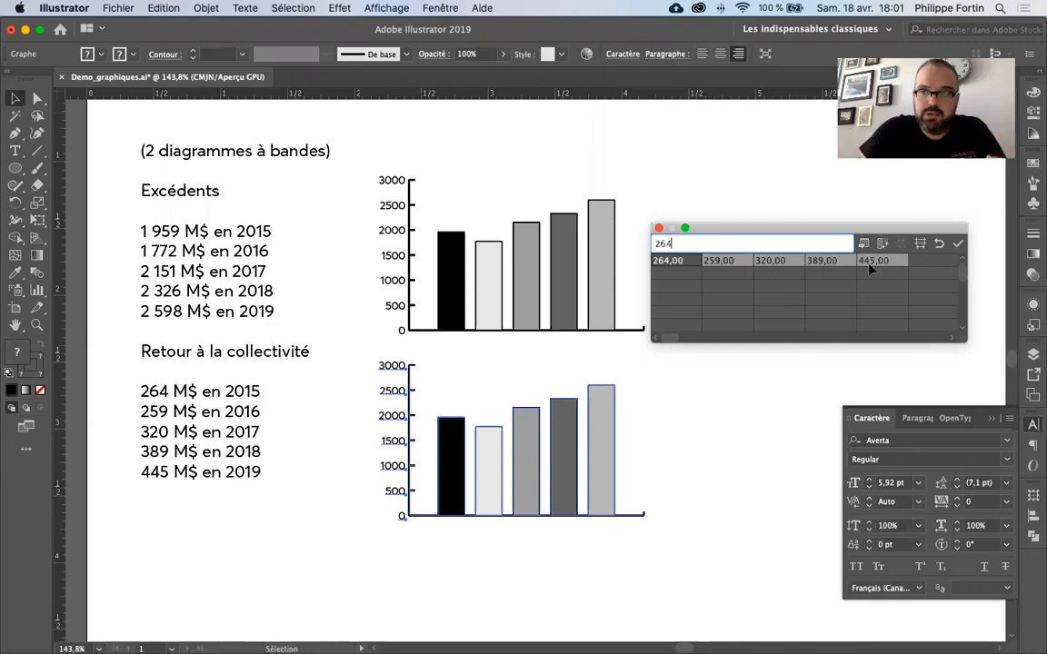
left_click(957, 245)
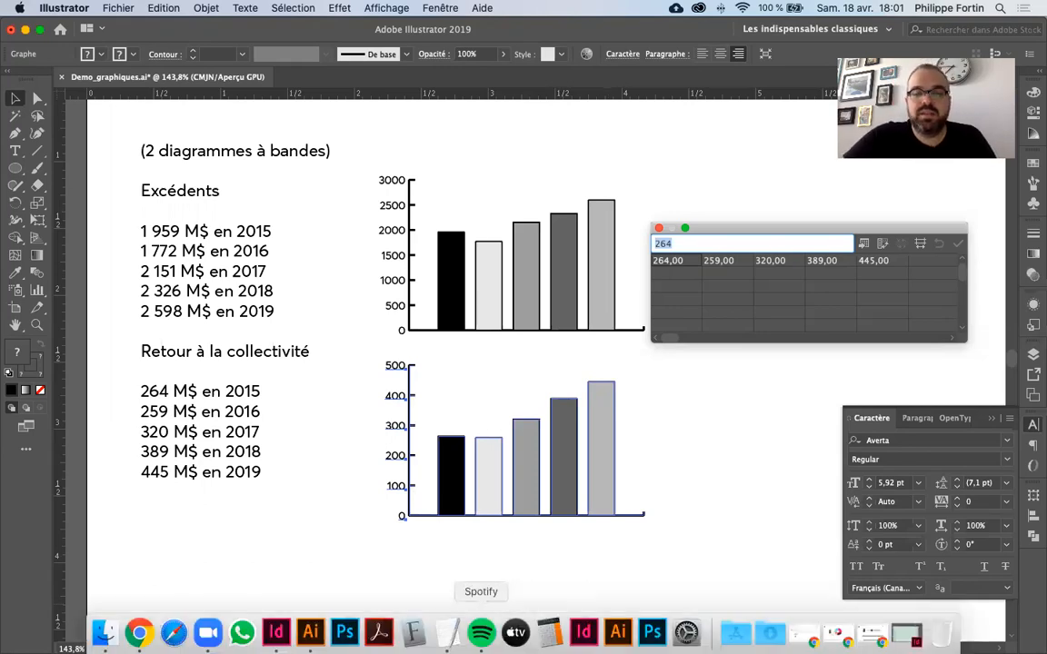
left_click(446, 633)
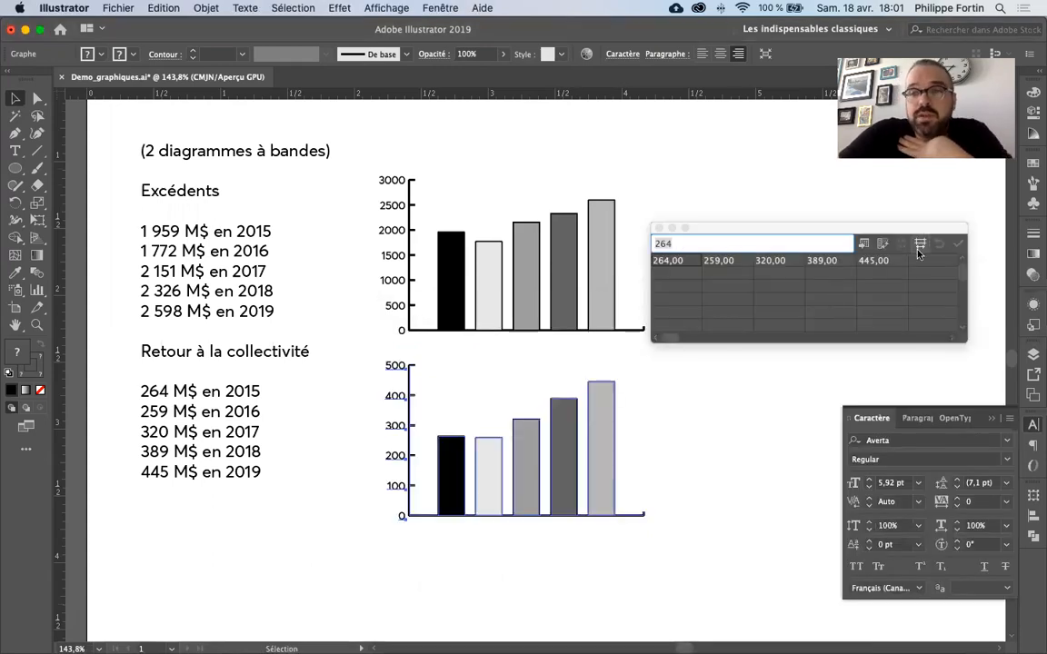
left_click_drag(713, 227, 701, 231)
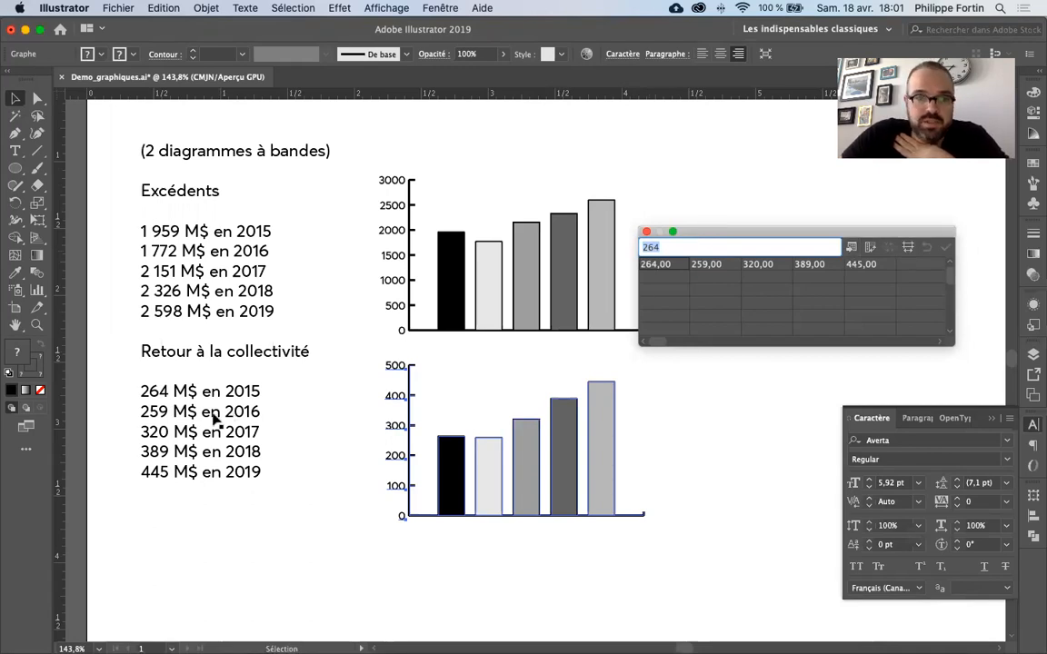
left_click(646, 234)
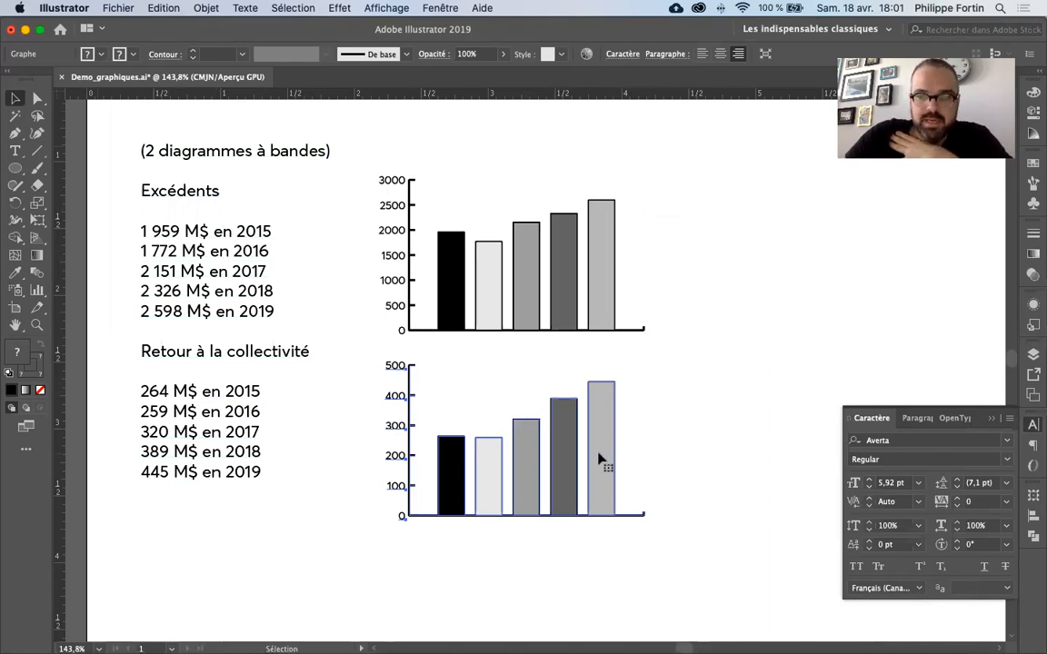
Delete the lower bar graph, keeping only the Excédents graph, and leave nothing selected
key("Delete")
left_click(587, 289)
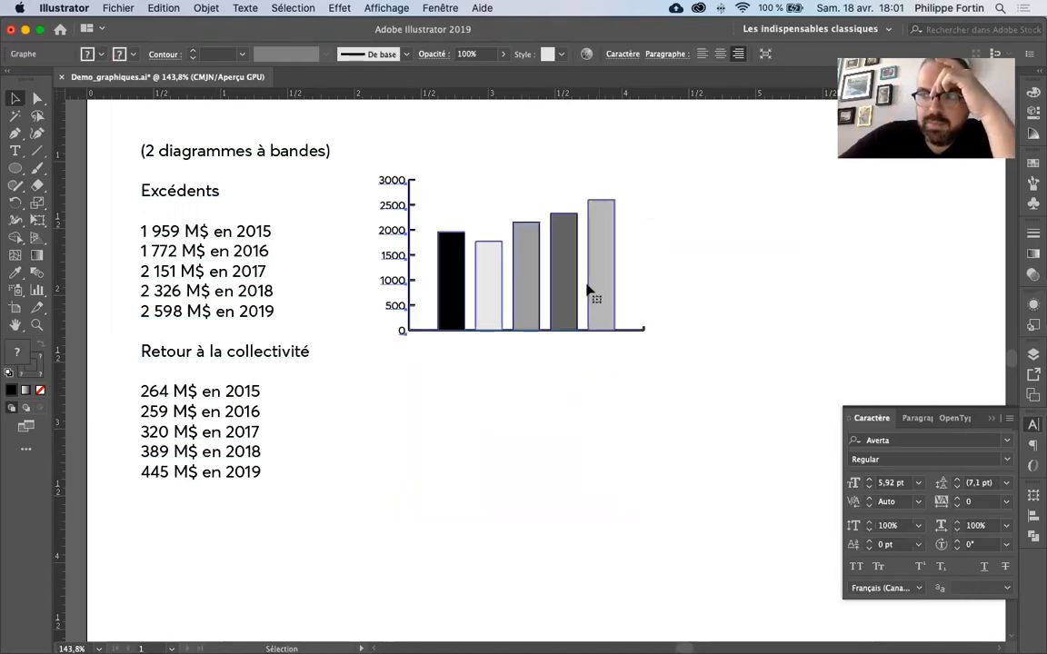
left_click(705, 307)
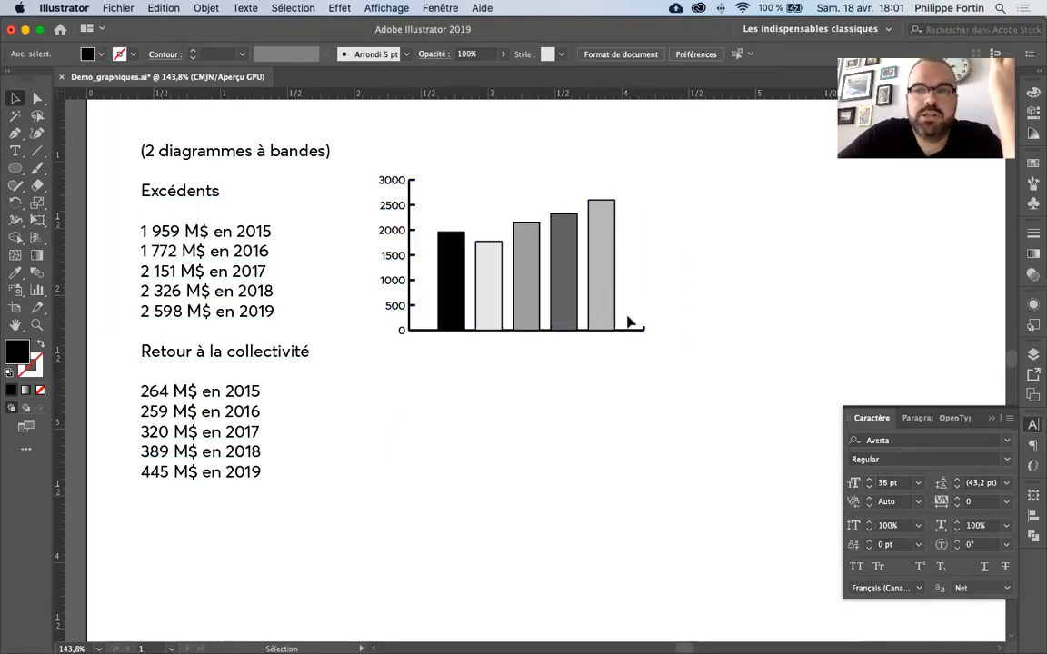
Select individual bars of the Excédents graph with the Direct Selection tool, ending with nothing selected
key("a")
left_click(603, 311)
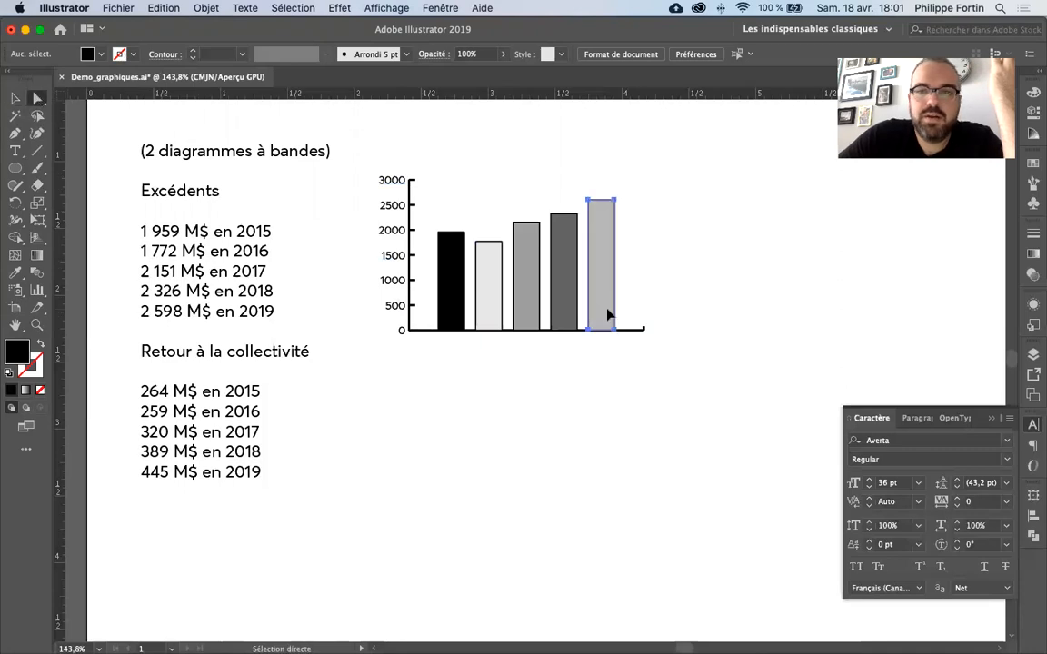
left_click(607, 313)
left_click(559, 315)
left_click(533, 320)
left_click(673, 380)
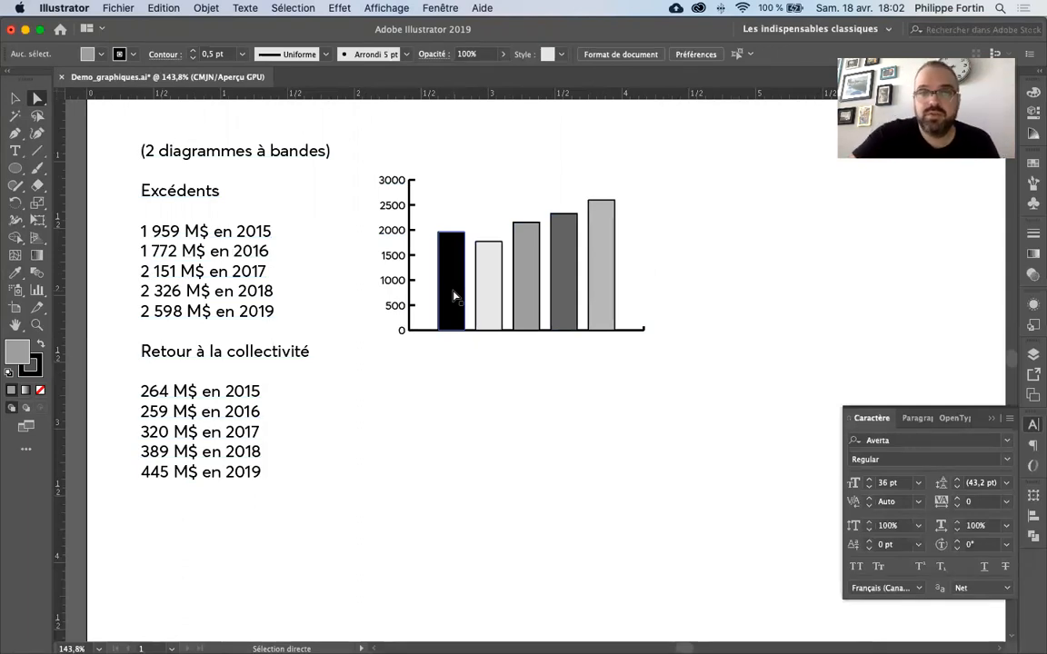
Select only the value axis labels of the Excédents graph, set their fill to none and deselect them
left_click_drag(374, 175, 400, 349)
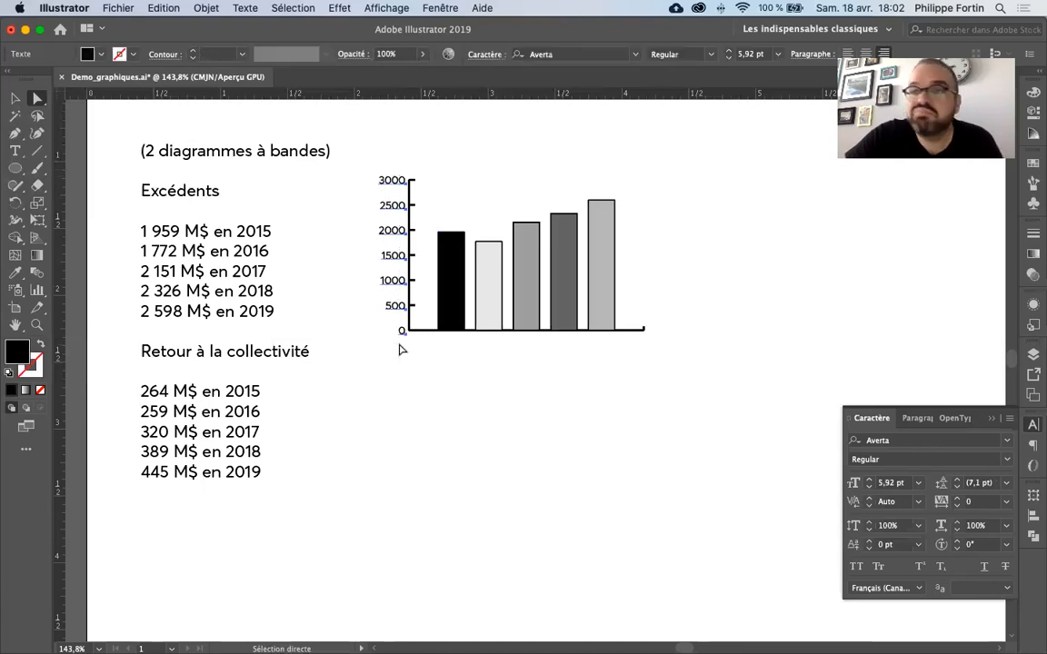
left_click(40, 390)
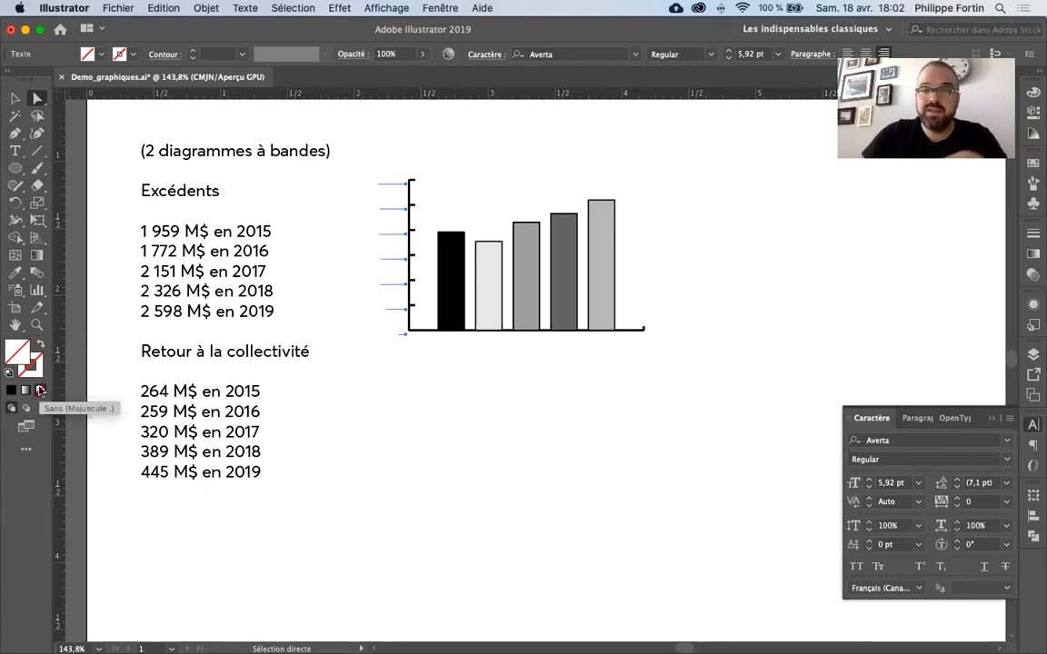
left_click(15, 98)
left_click(397, 133)
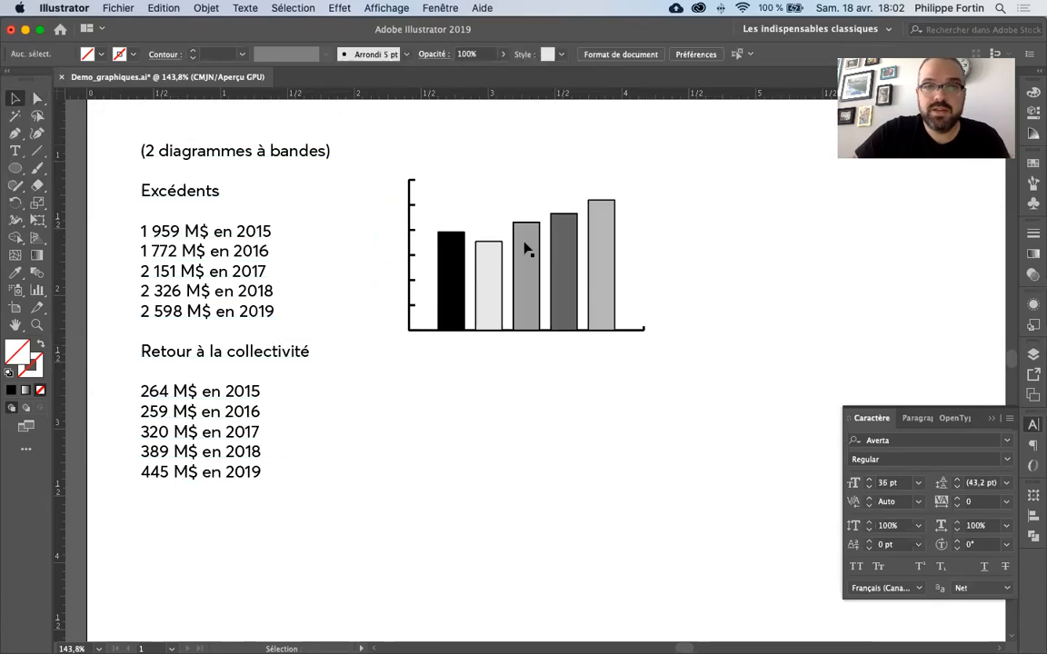
Select only the vertical axis line of the Excédents graph with the Direct Selection tool and set its stroke to none
left_click(528, 251)
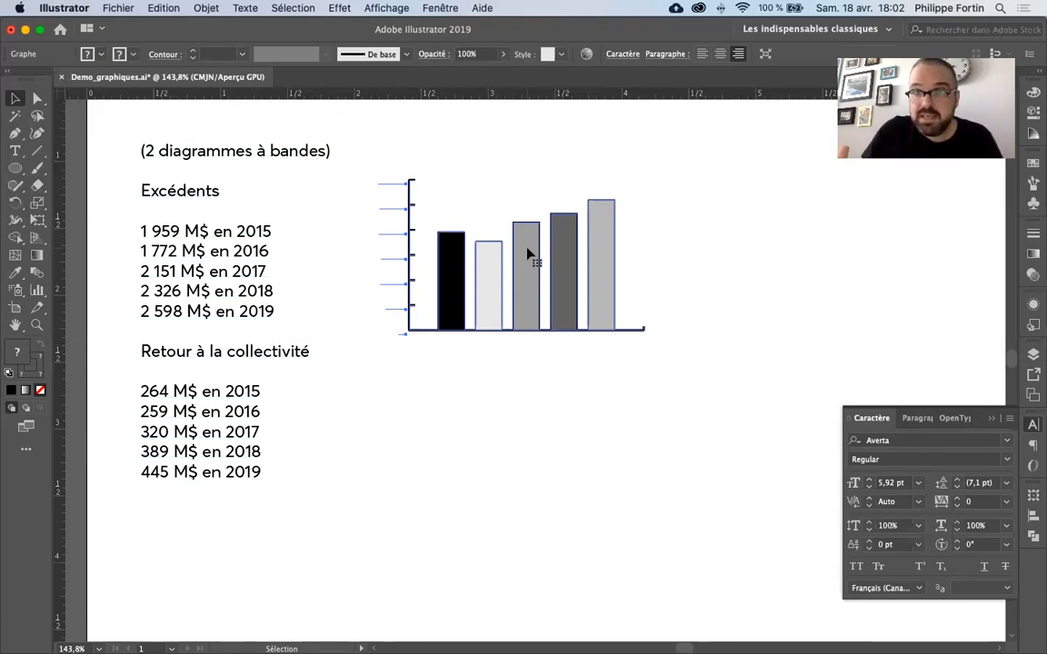
left_click(37, 99)
left_click(396, 177)
left_click(398, 211)
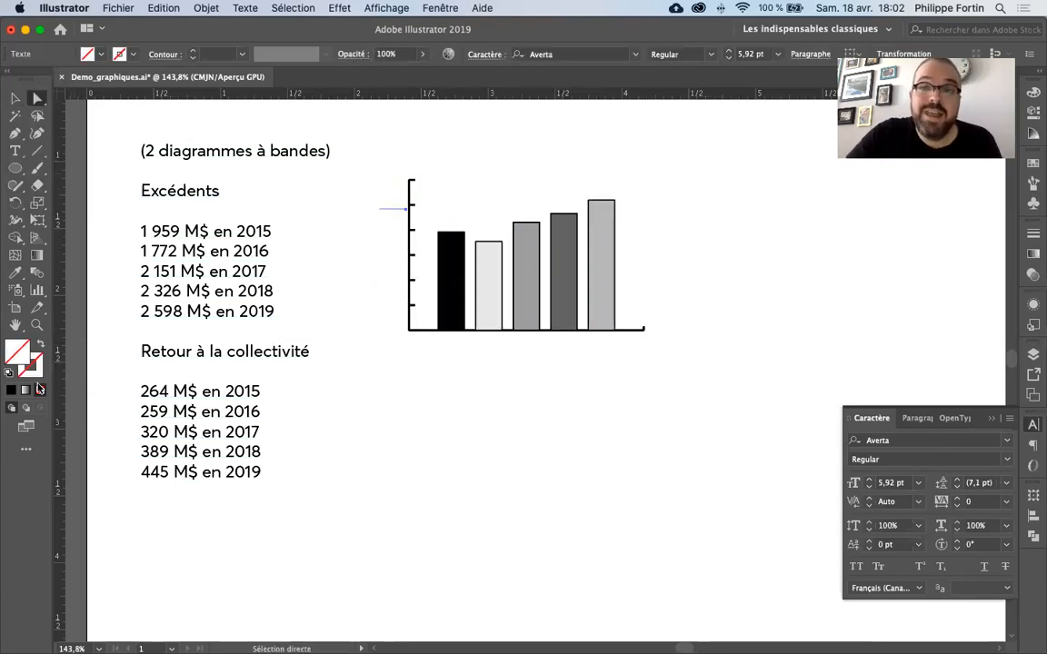
left_click(409, 211)
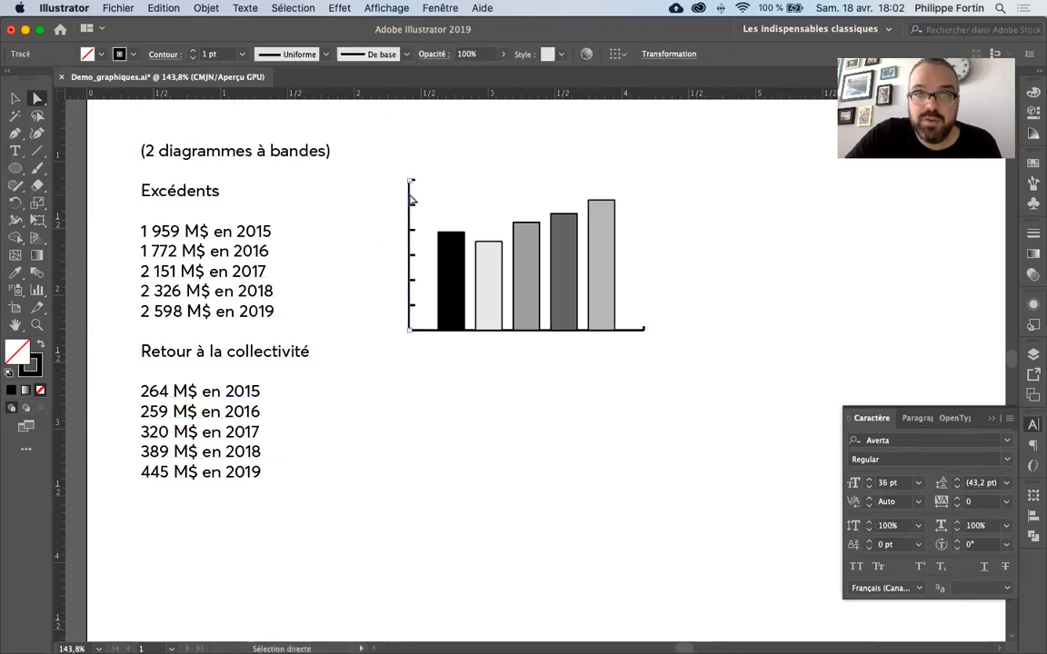
left_click(41, 389)
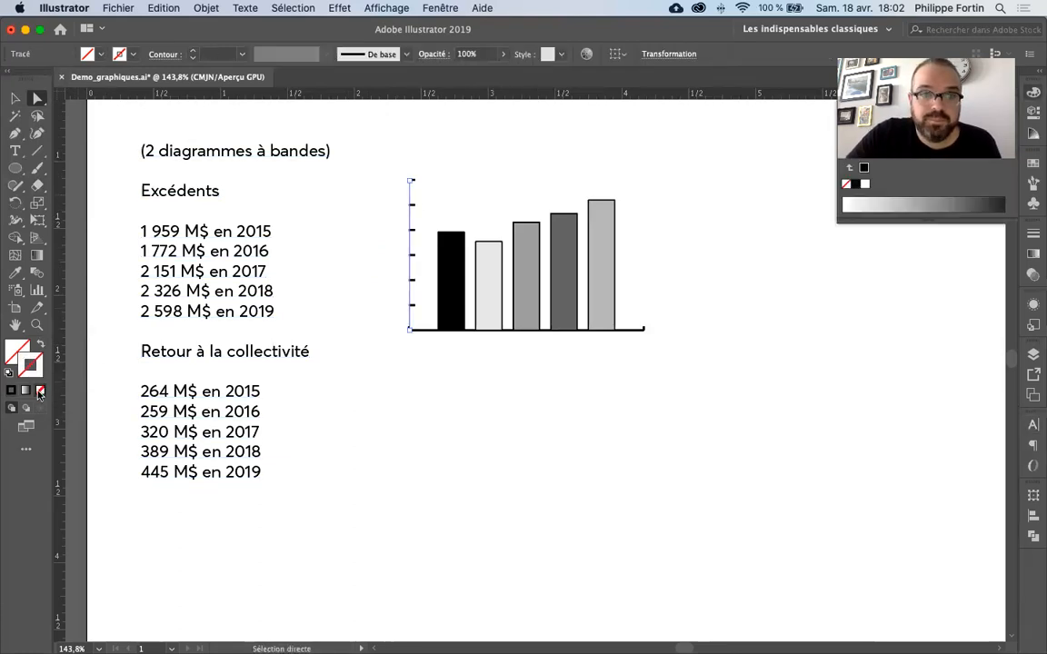
Select the tick marks along the graph's vertical axis, set their stroke to none and deselect them
left_click(426, 152)
left_click_drag(366, 135, 416, 314)
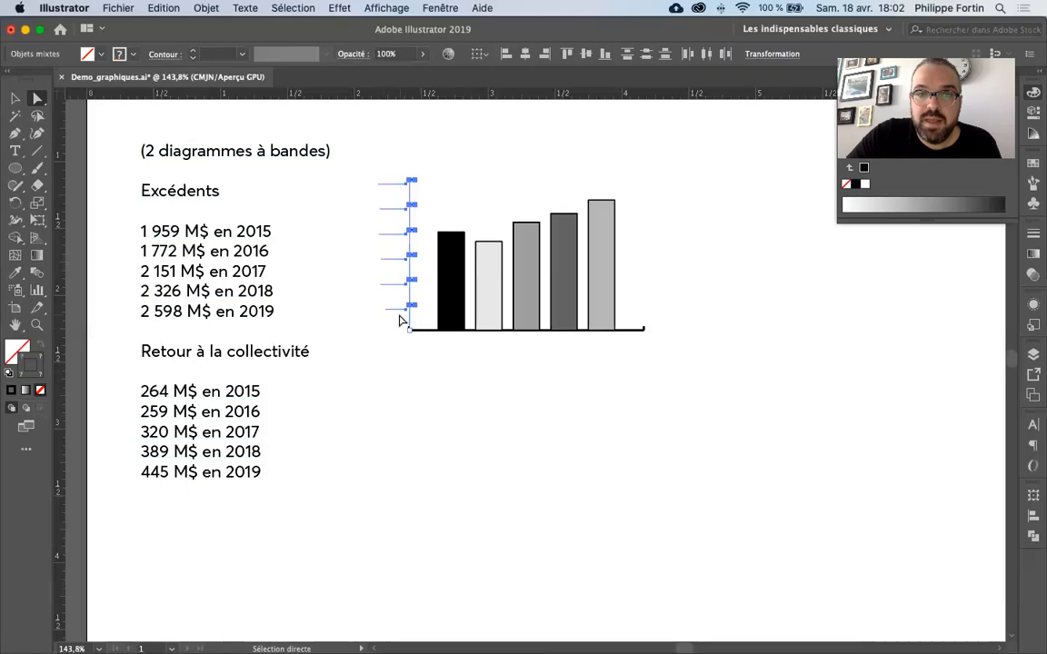
key("slash")
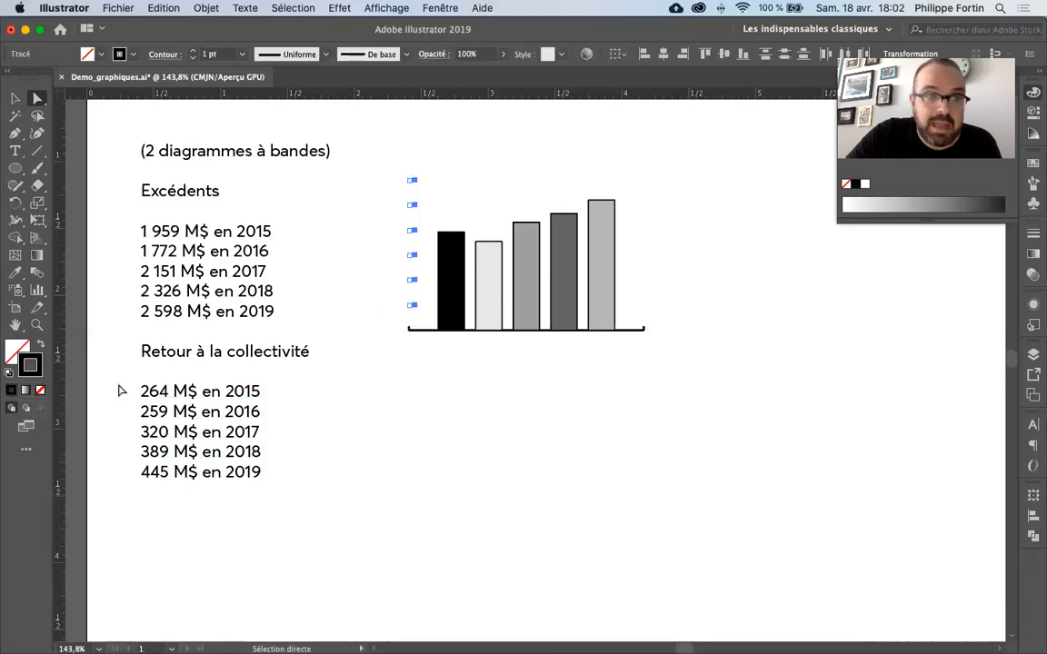
left_click(413, 340)
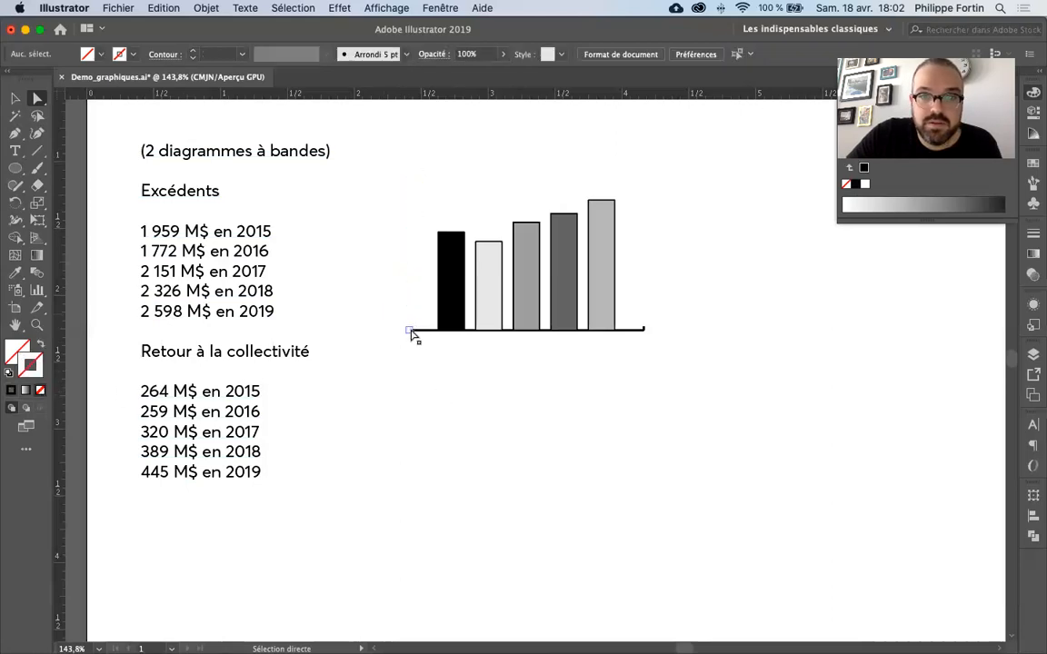
Select the horizontal base line under the bars and set its stroke to none
left_click(414, 330)
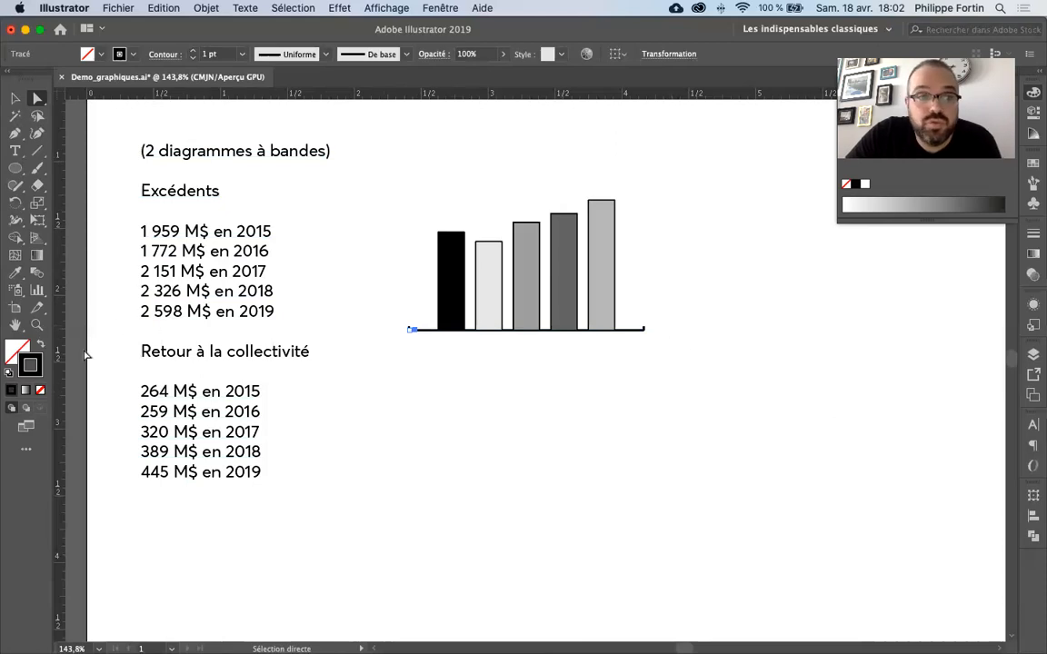
left_click(40, 390)
key("super+z")
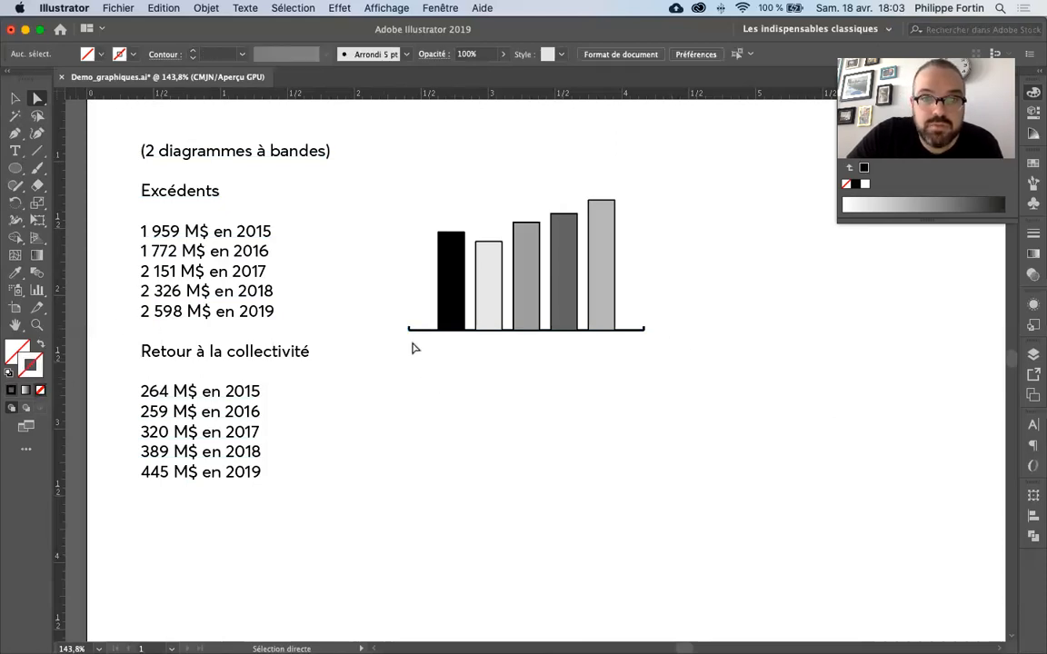
left_click(420, 331)
left_click(40, 391)
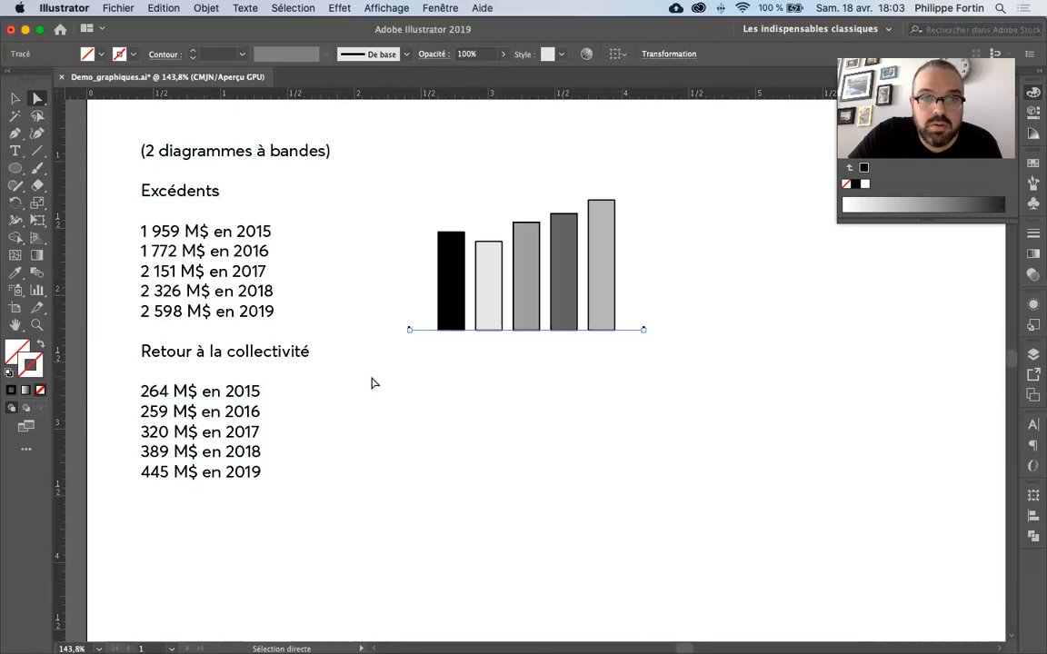
Select the remaining end ticks of the horizontal axis, set their stroke to none and clear the selection
left_click(374, 380)
left_click(411, 332)
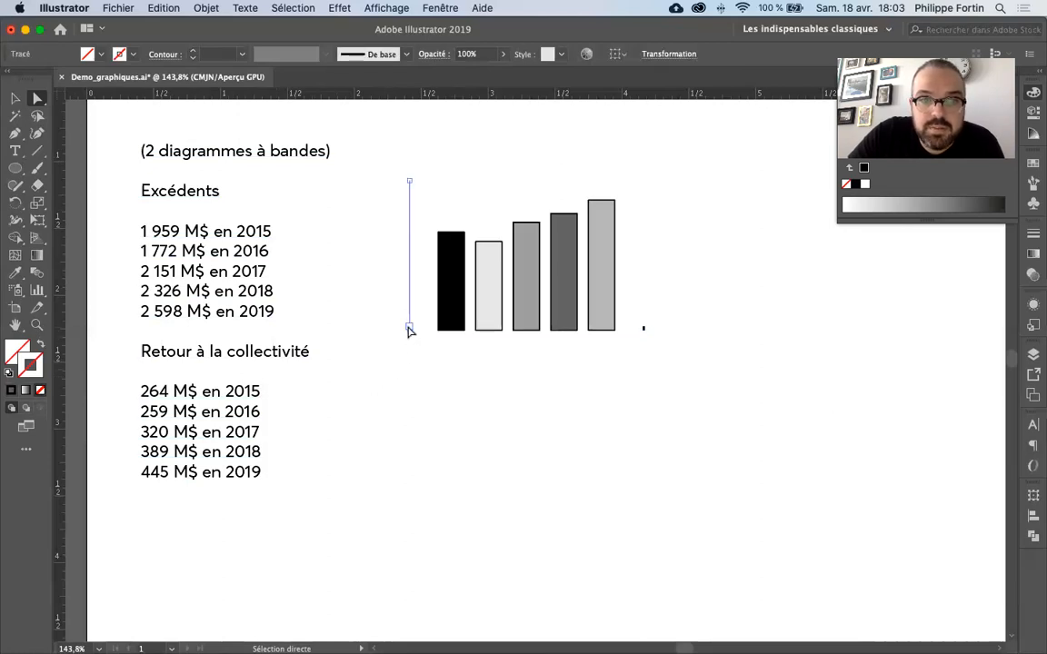
left_click(404, 344)
left_click(415, 329)
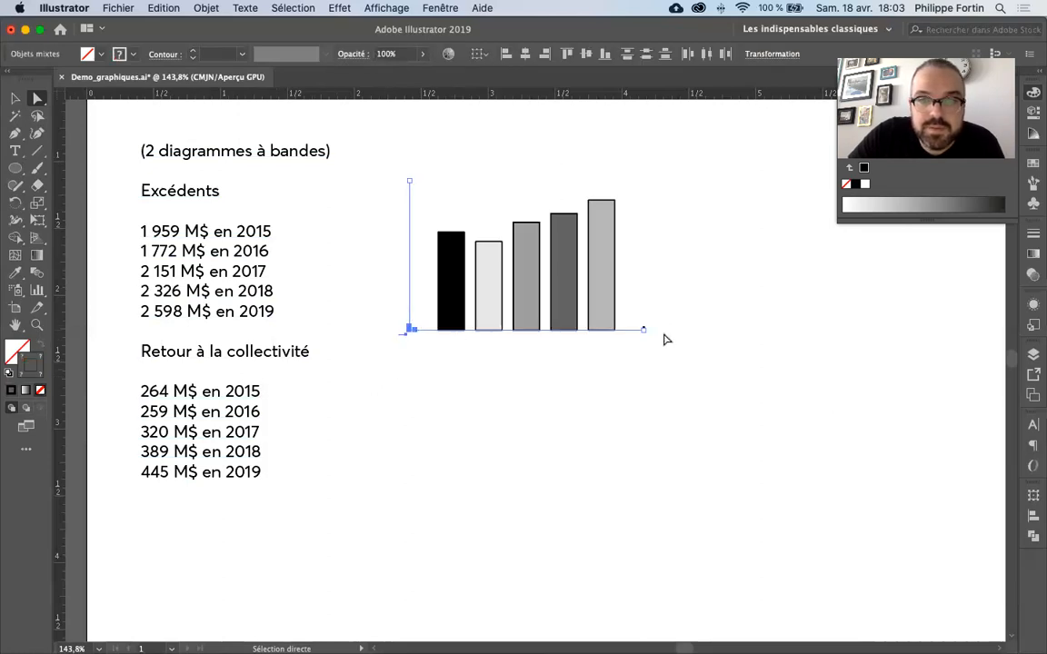
left_click(31, 363)
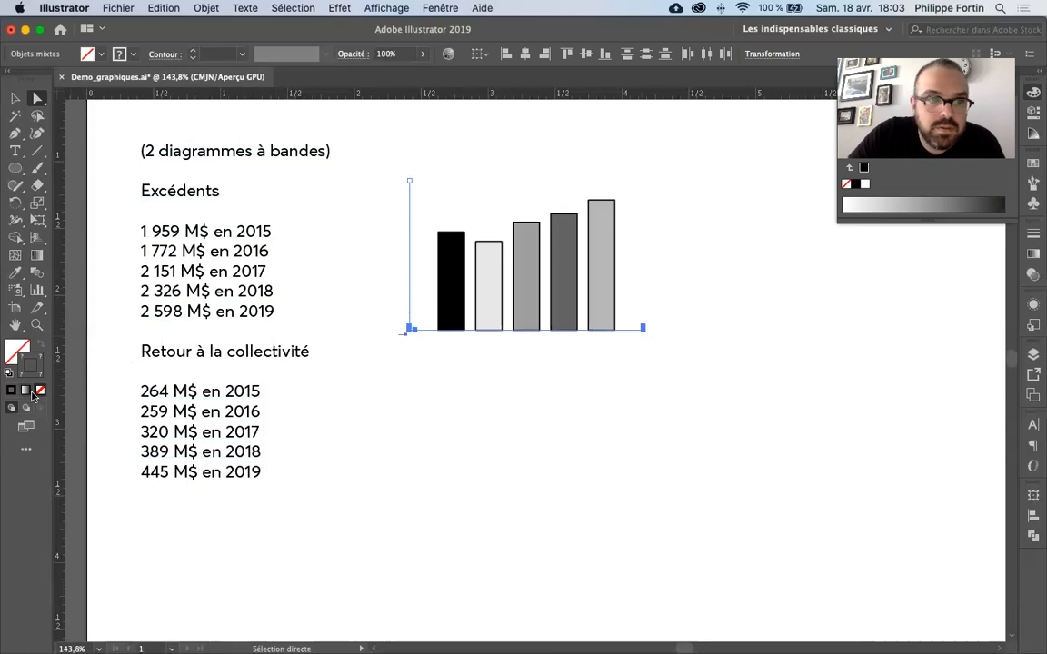
left_click(26, 390)
left_click(40, 393)
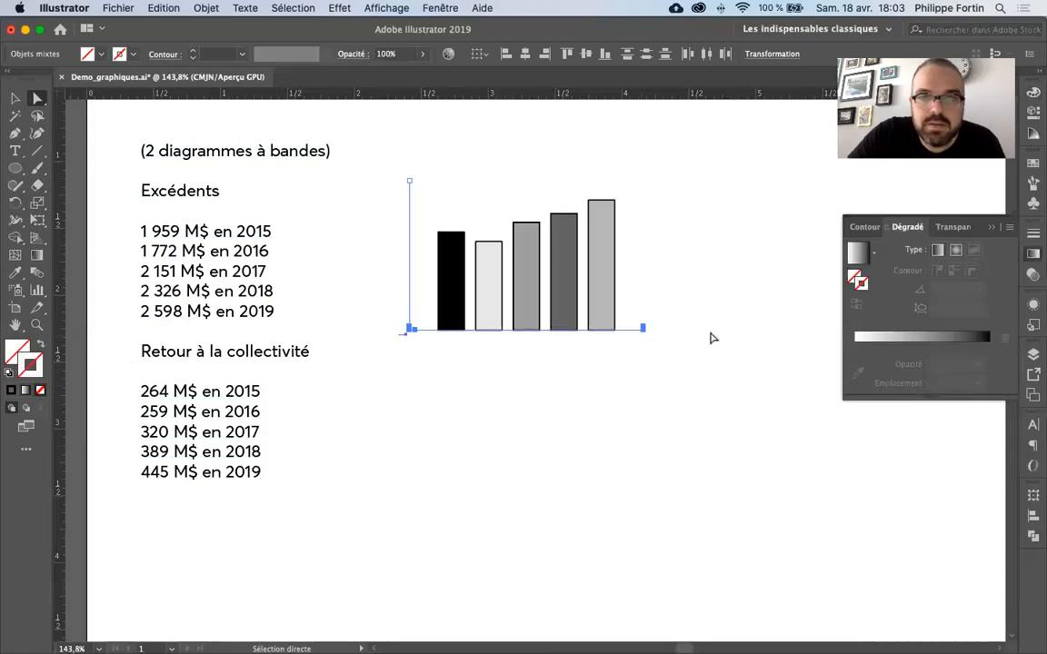
left_click(837, 351)
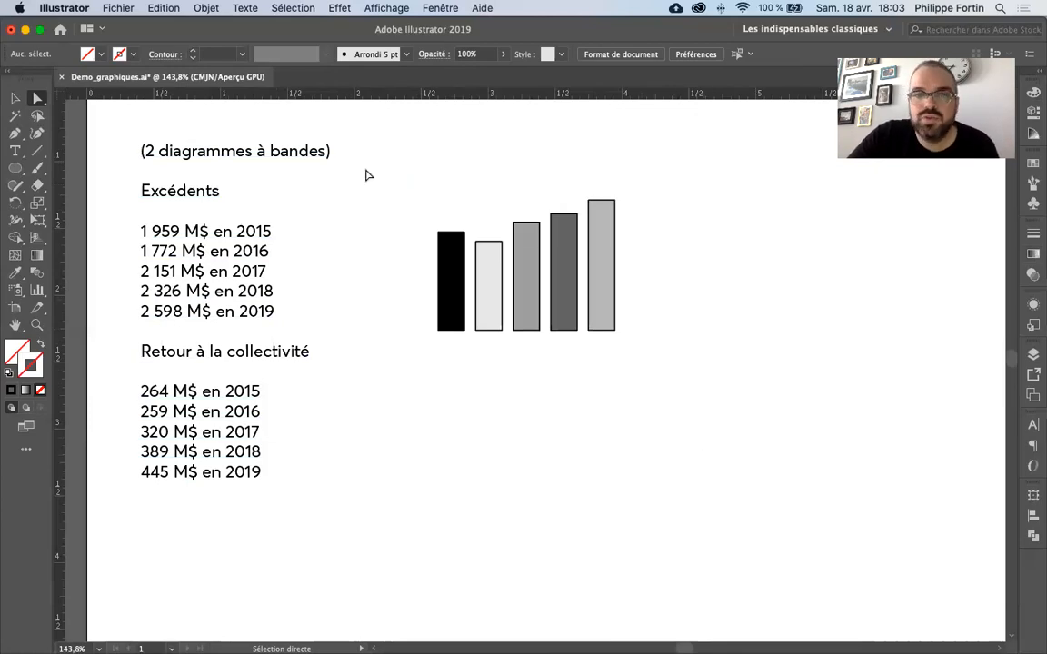
Select single bars and add neighbouring ones to the selection with the Direct Selection tool, ending with nothing selected
left_click(563, 245)
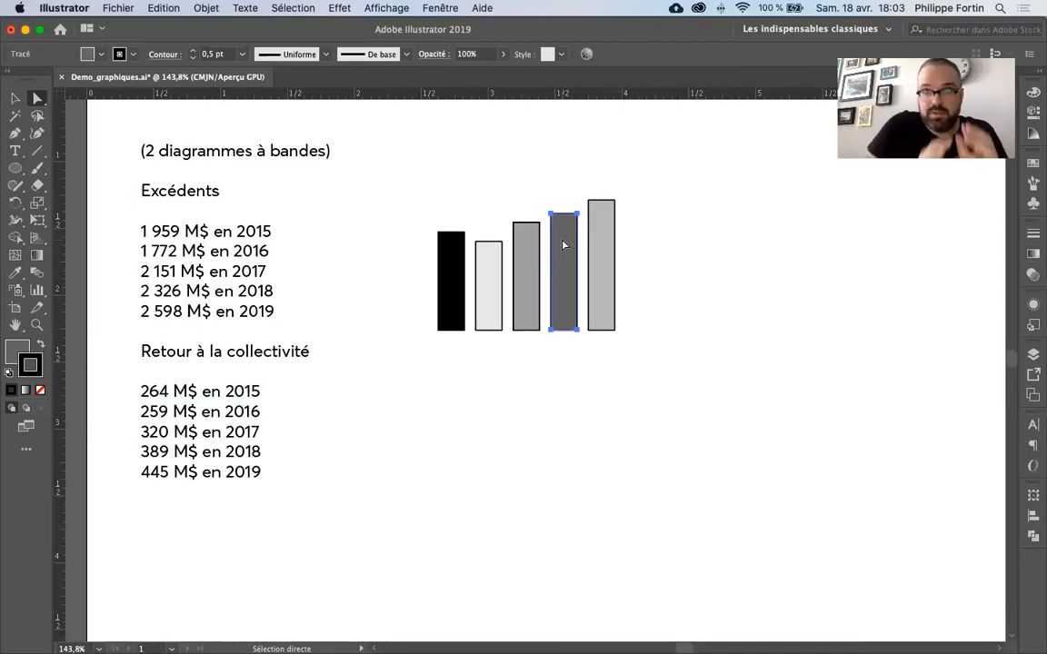
left_click(608, 404)
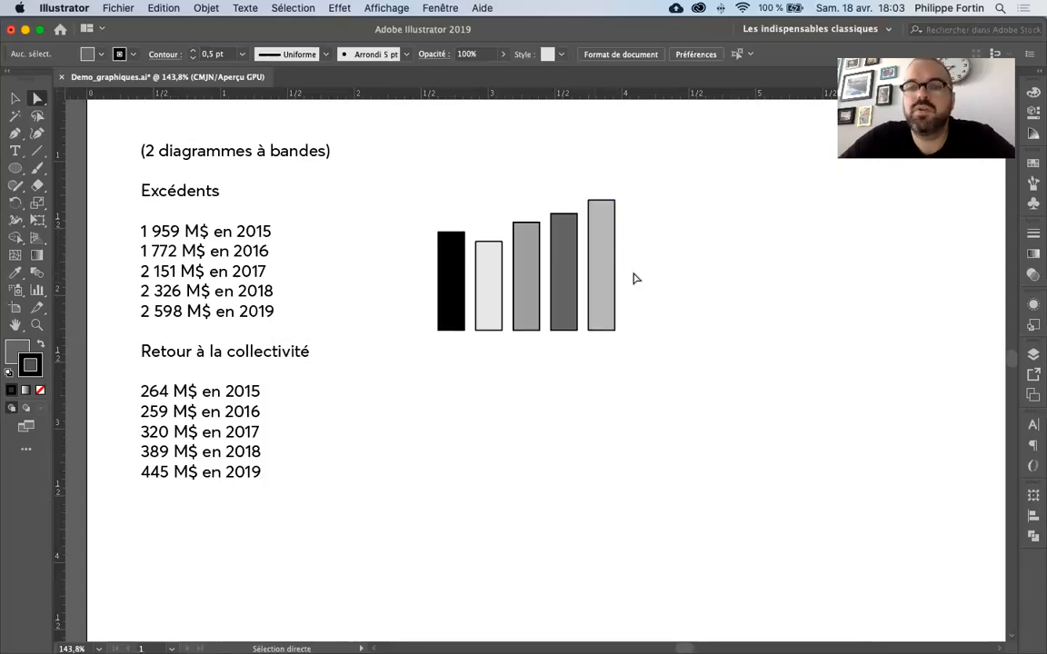
left_click(607, 291)
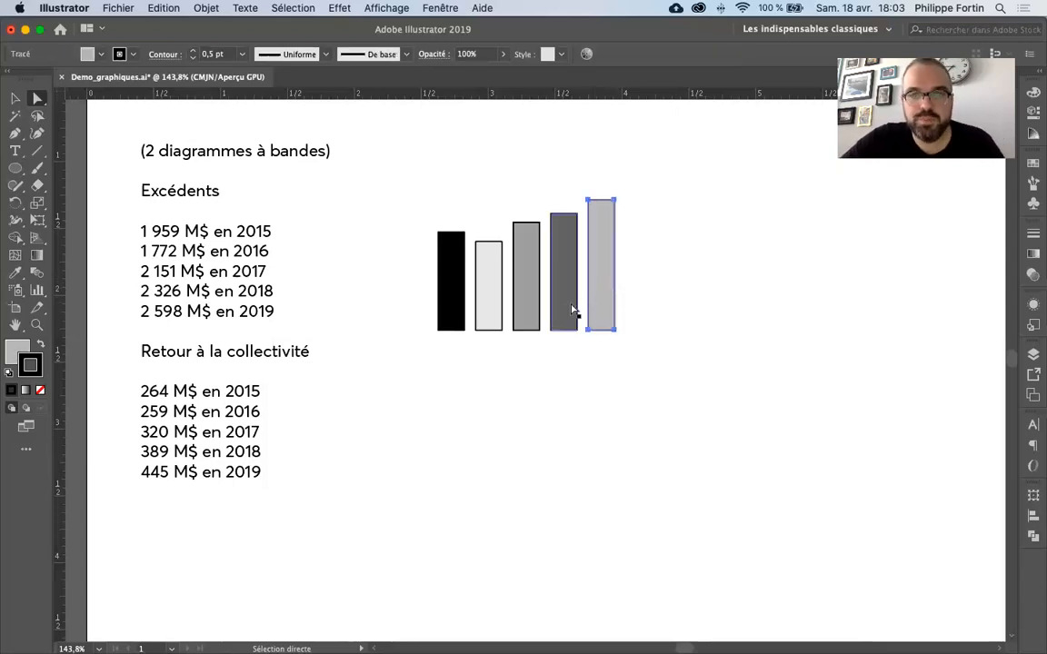
left_click(565, 309, "shift")
left_click(524, 314, "shift")
left_click(671, 276)
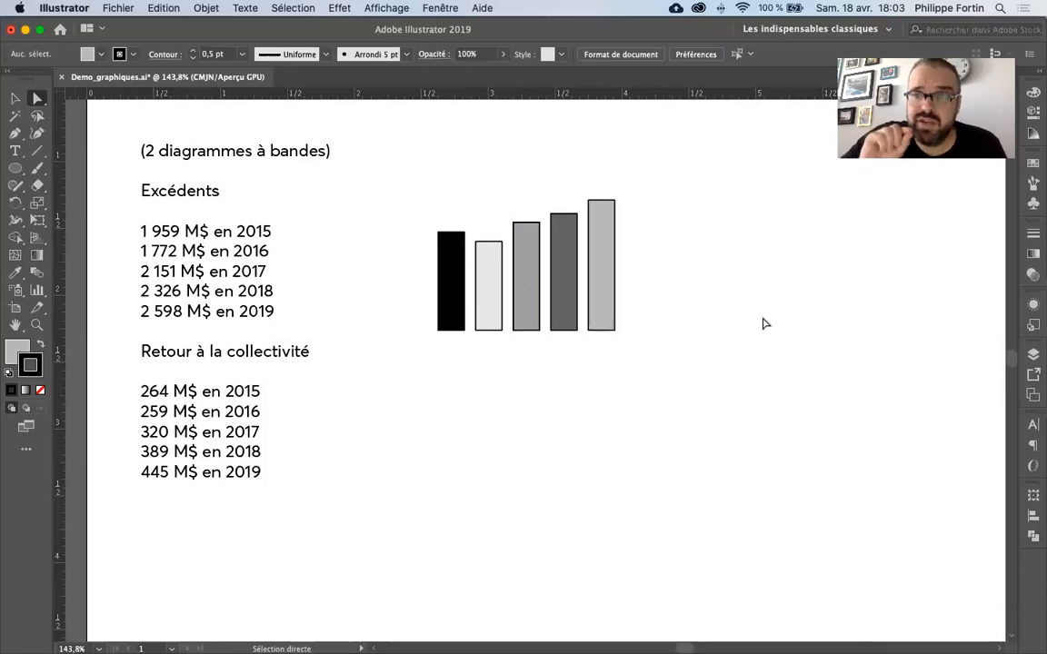
Select the whole graph with the Selection tool to examine its hidden elements, and deselect it with Direct Selection active
left_click(15, 98)
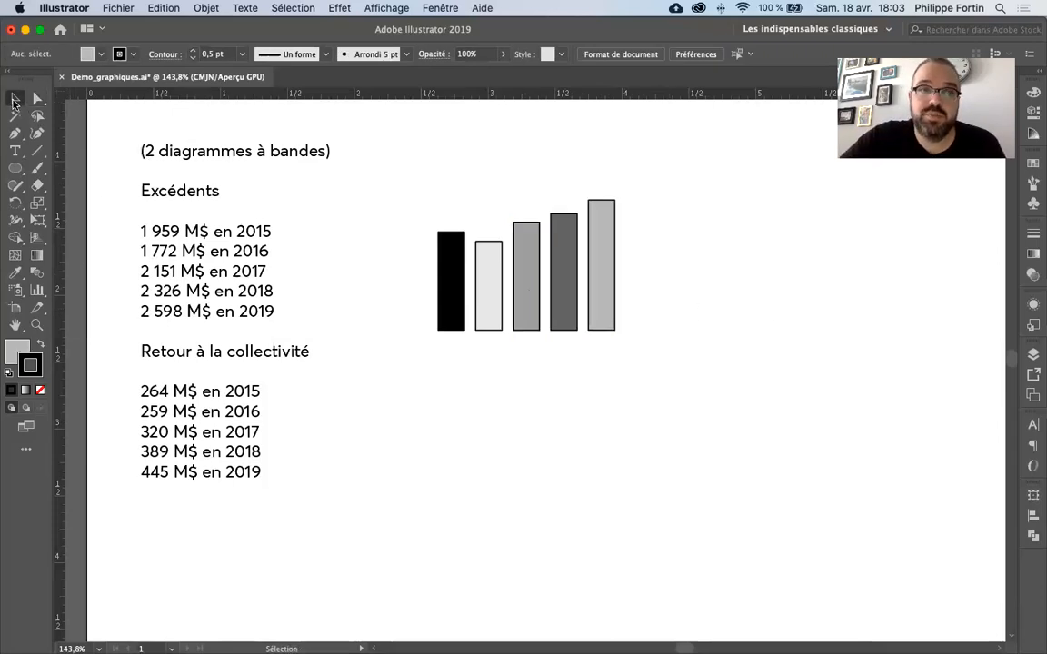
left_click(489, 305)
left_click(37, 98)
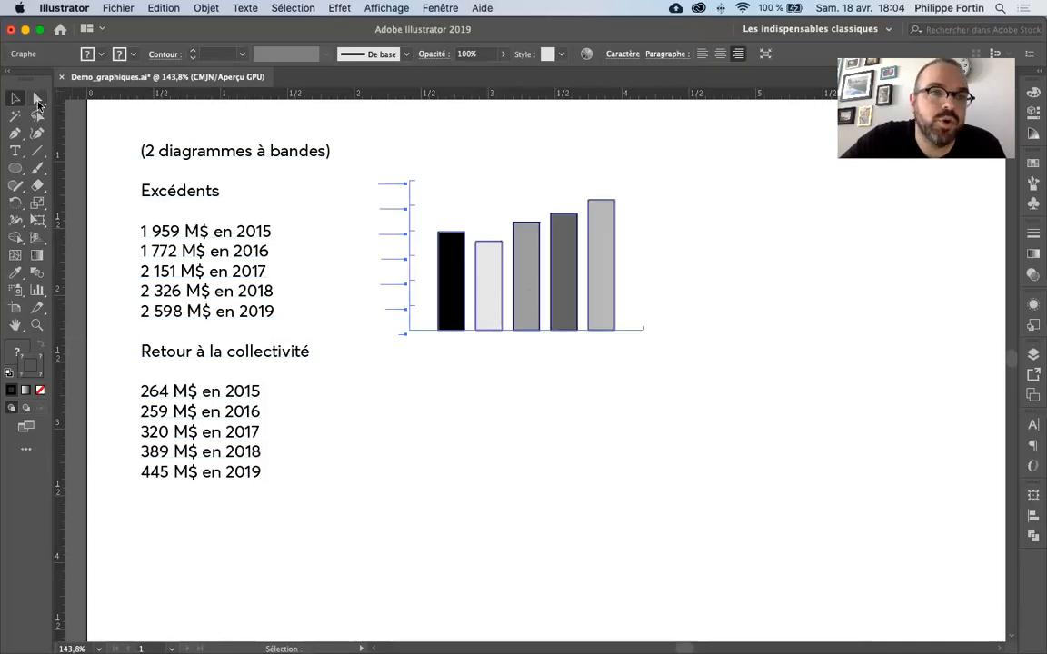
left_click(668, 276)
Select all five bars of the Excédents graph, set their stroke to none and deselect them
left_click(607, 285)
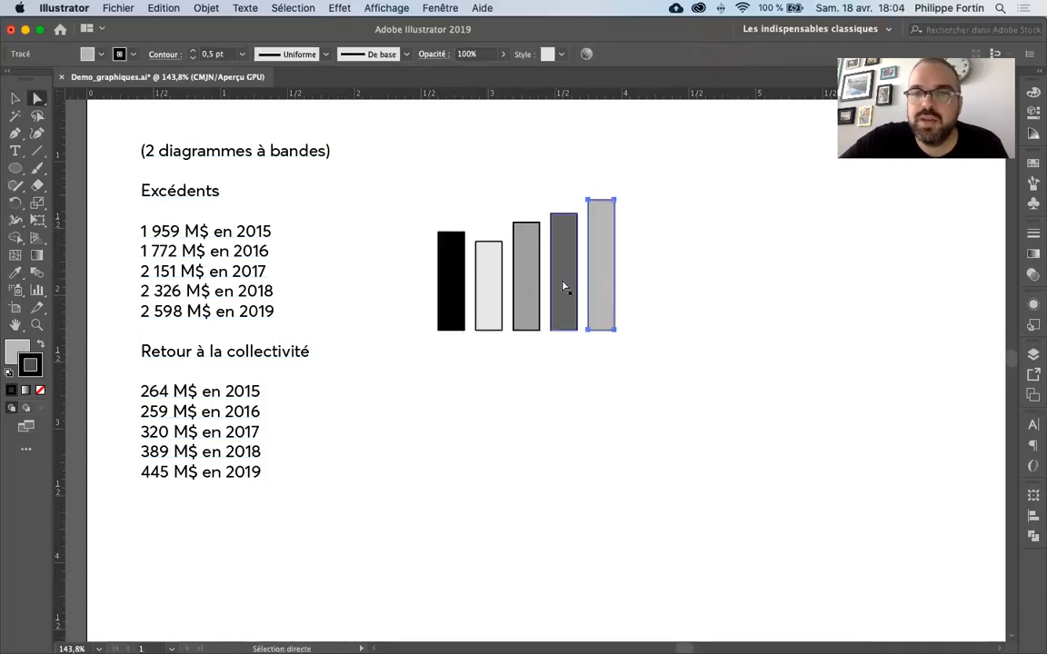
left_click(563, 287, "shift")
left_click(533, 286, "shift")
left_click(485, 293, "shift")
left_click(445, 291, "shift")
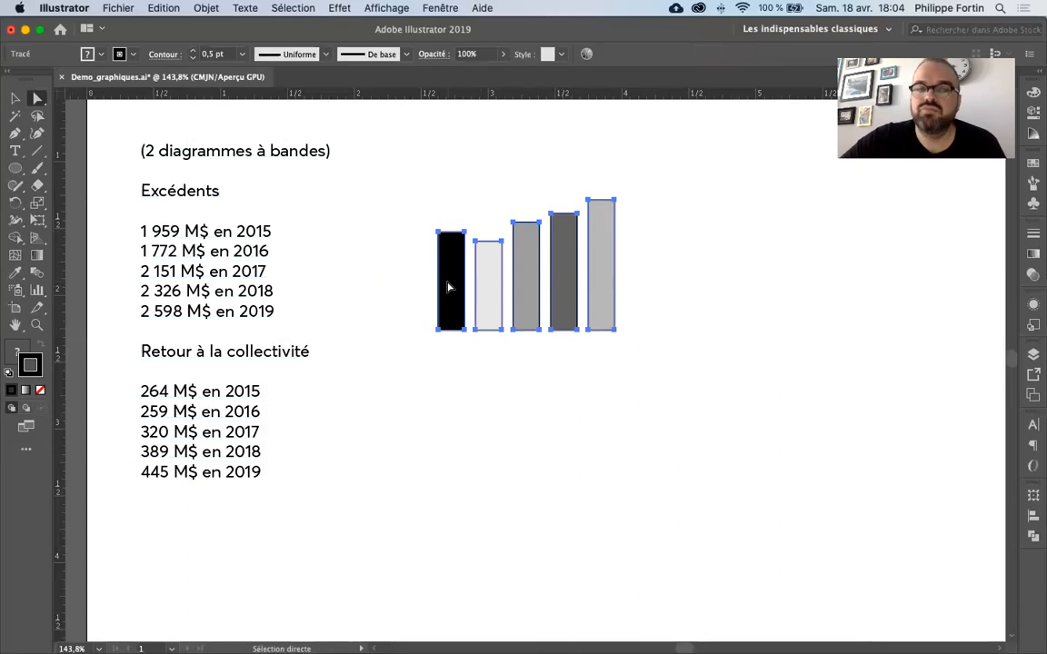
left_click(41, 390)
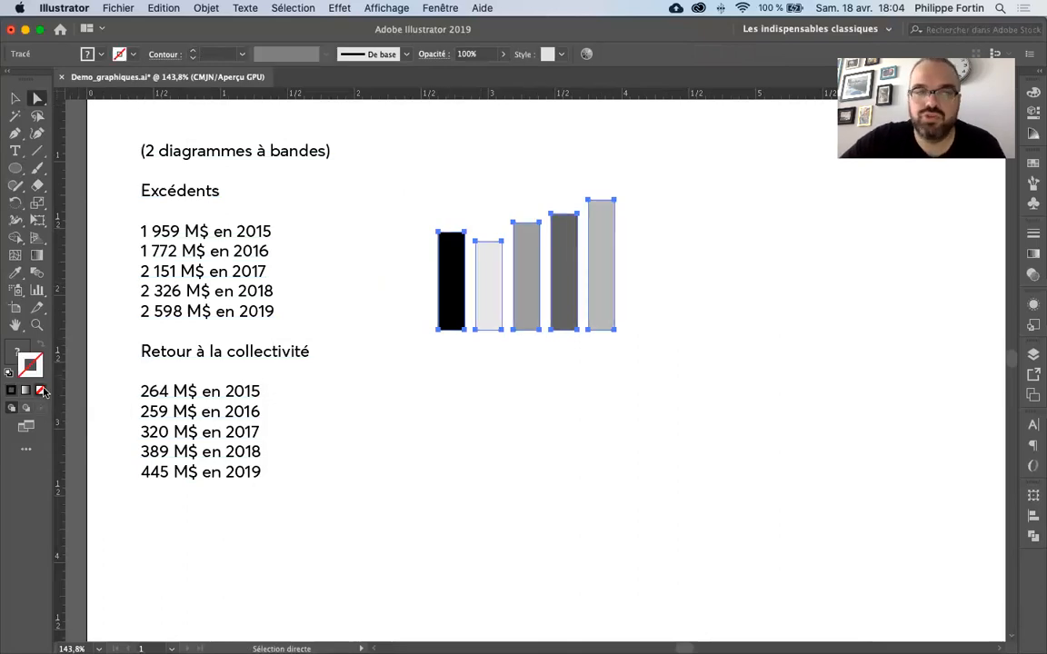
left_click(572, 364)
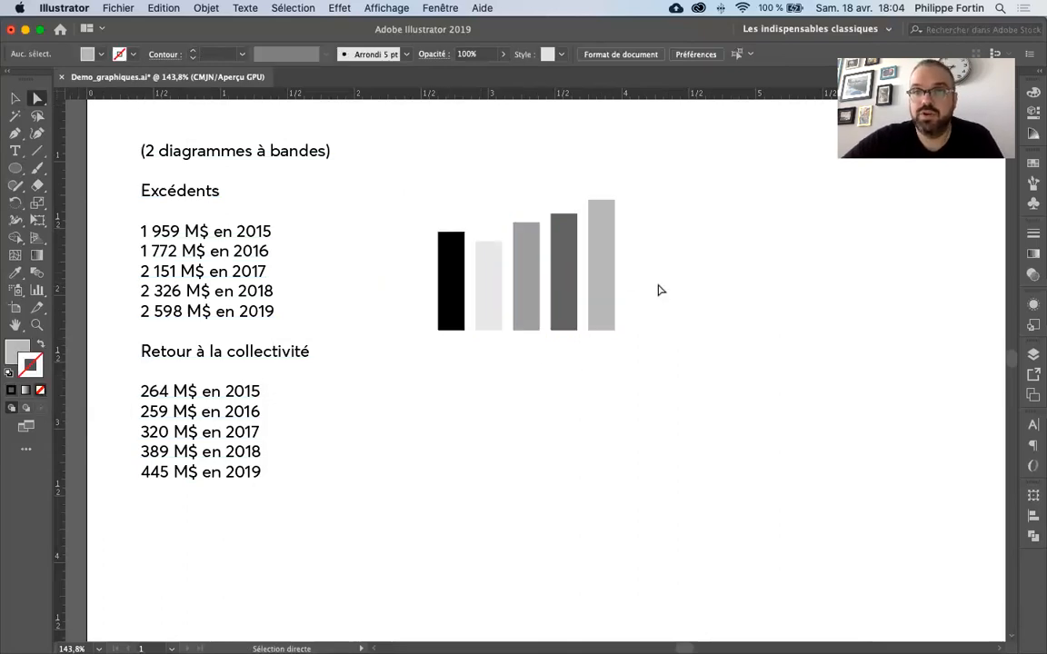
Fill the first bar of the graph with the green swatch, keeping its stroke at none
scroll(636, 289, "up", 2)
scroll(636, 289, "right", 2)
left_click(1034, 161)
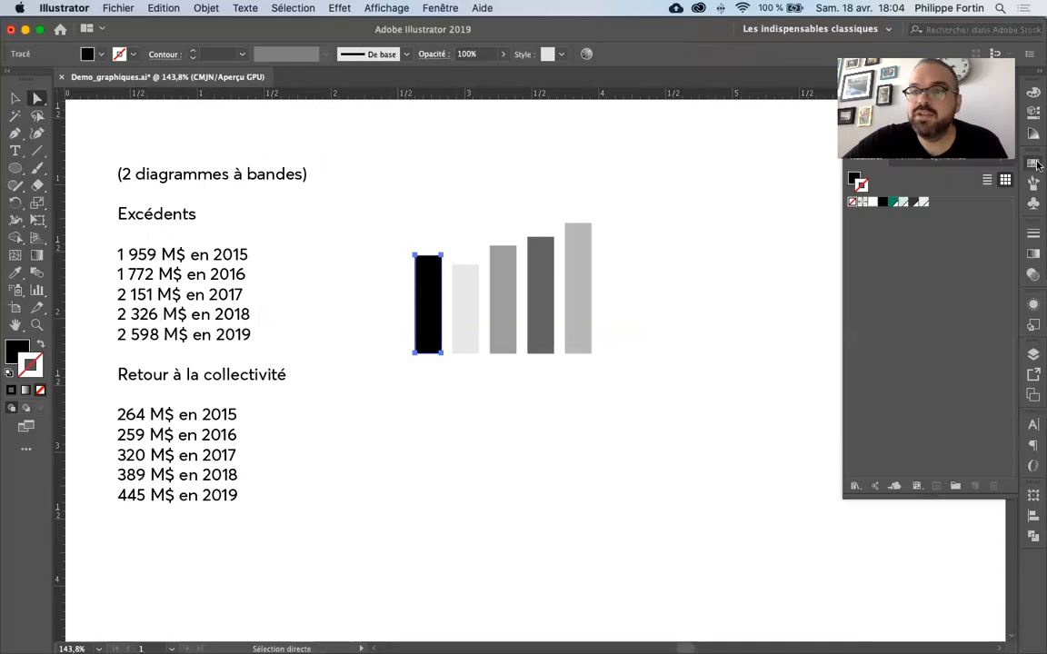
left_click(892, 203)
left_click(851, 202)
key("x")
left_click(892, 203)
Fill the second bar with the dark grey swatch and the third bar with the same grey at a 50% tint
left_click(471, 326)
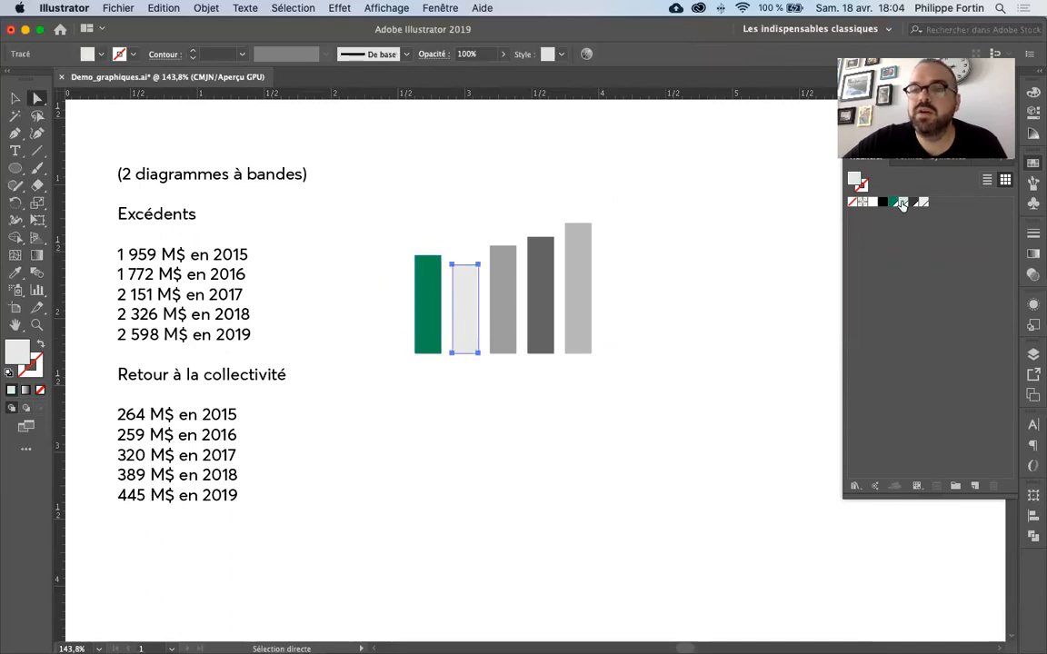
left_click(902, 203)
left_click(502, 302)
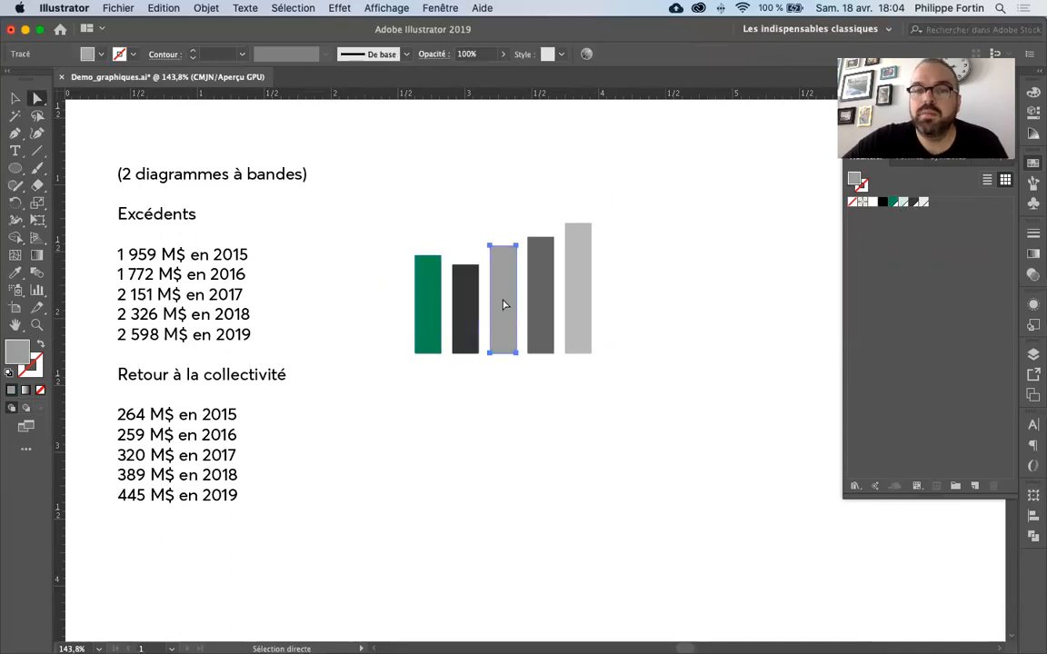
left_click(901, 203)
left_click(1033, 92)
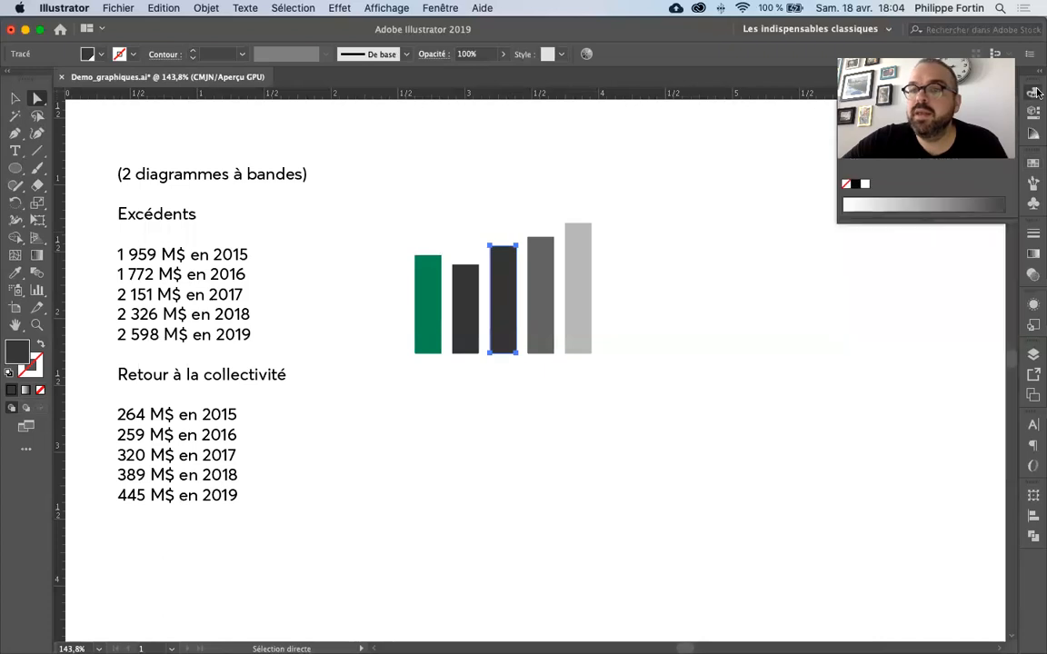
left_click(988, 108)
type("50")
key("Return")
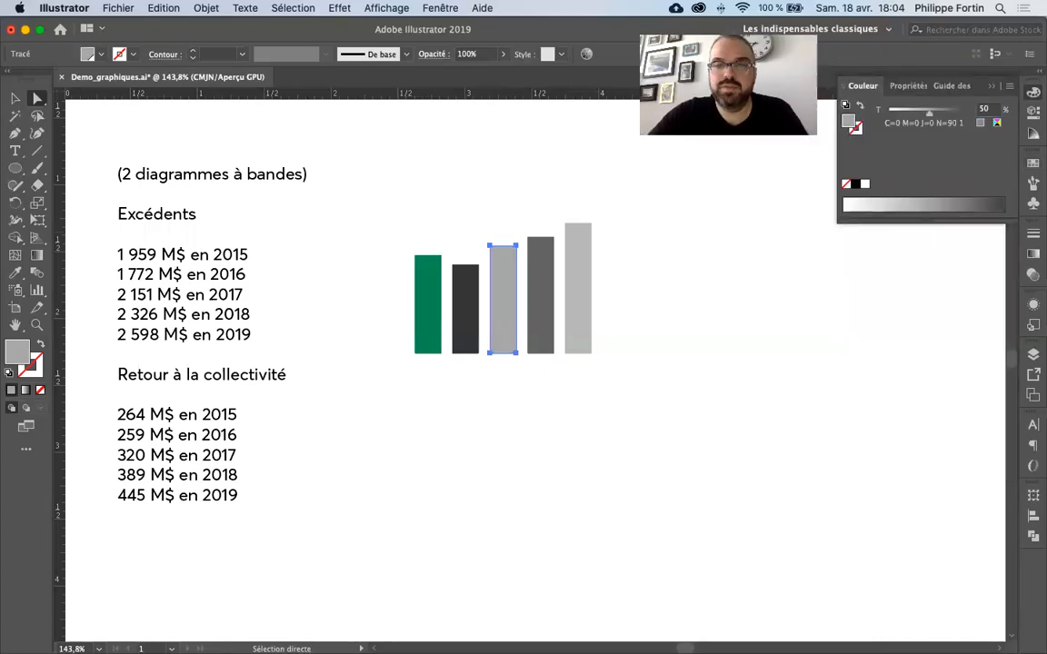
Fill the fourth bar with the green swatch at a 50% tint
left_click(551, 290)
left_click(1034, 163)
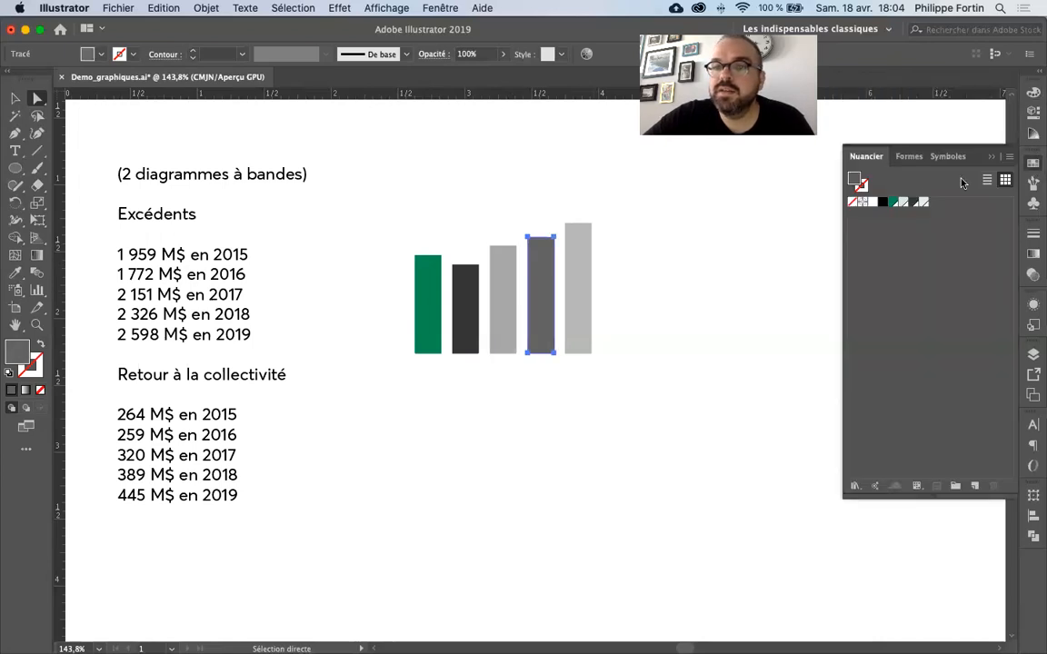
left_click(894, 202)
left_click(1034, 92)
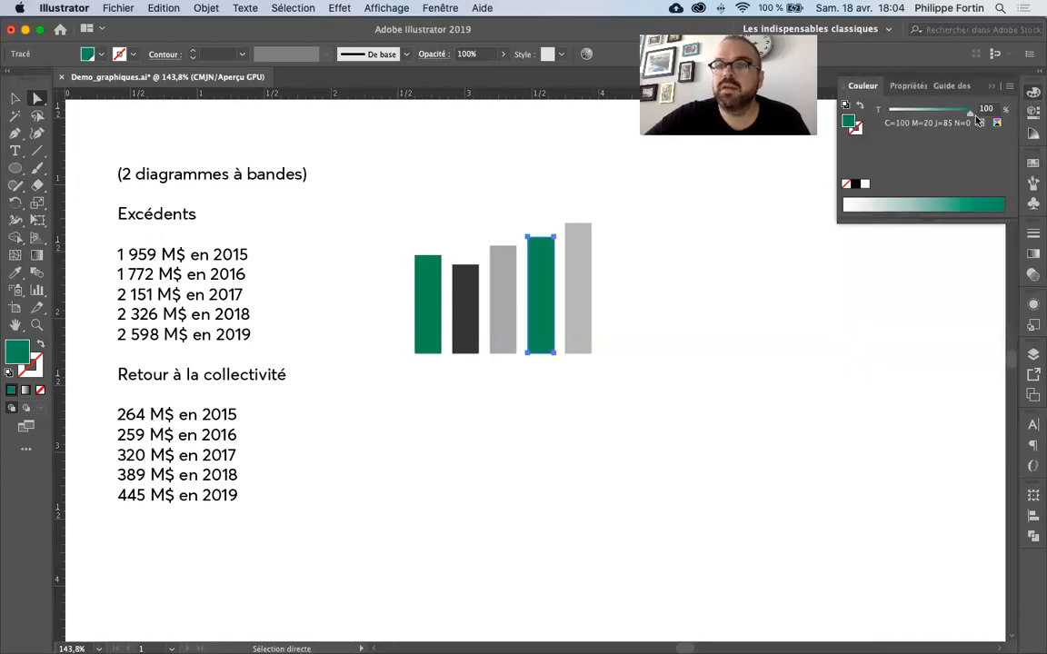
type("50")
key("Return")
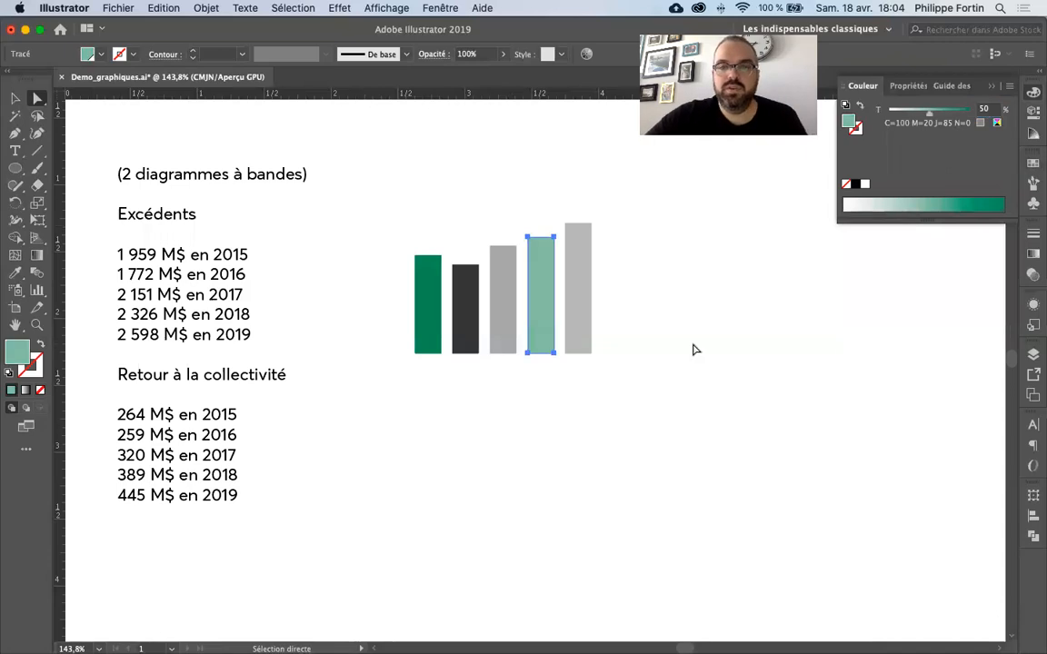
Fill the fifth bar with the black swatch and deselect it
left_click(573, 306)
left_click(1034, 163)
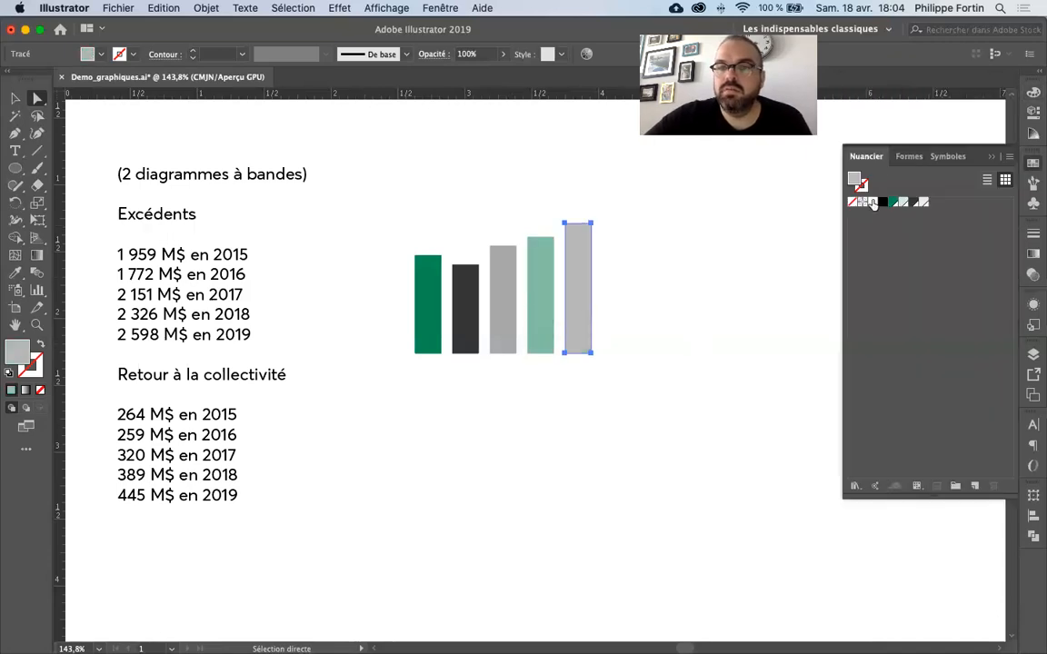
left_click(882, 202)
left_click(719, 341)
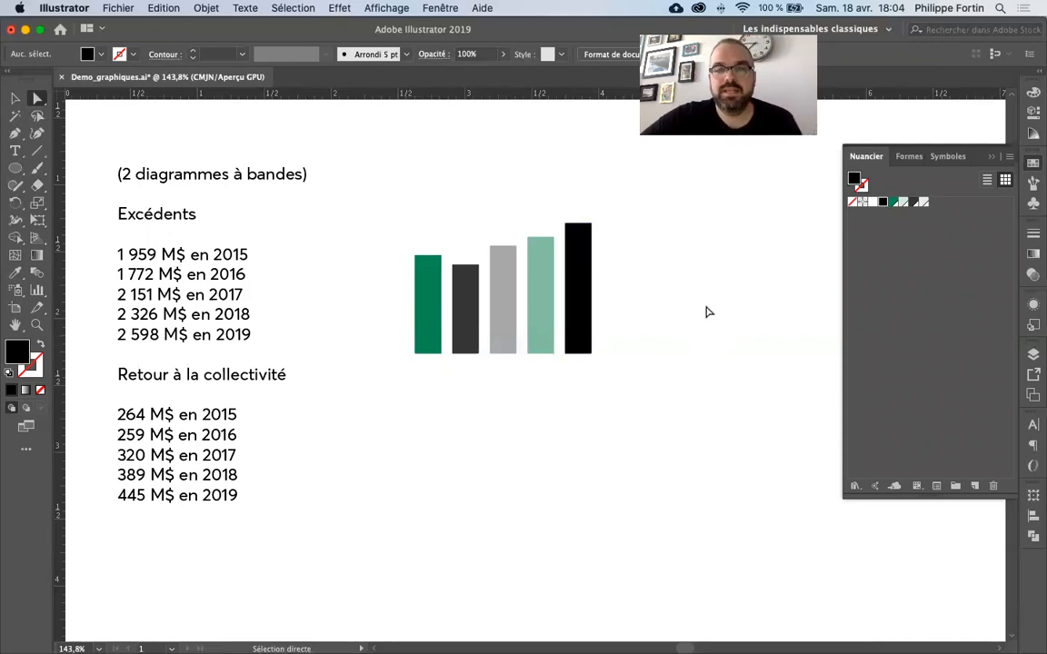
Try converting the whole coloured bar graph to the horizontal bar graph type
left_click(16, 99)
left_click(461, 306)
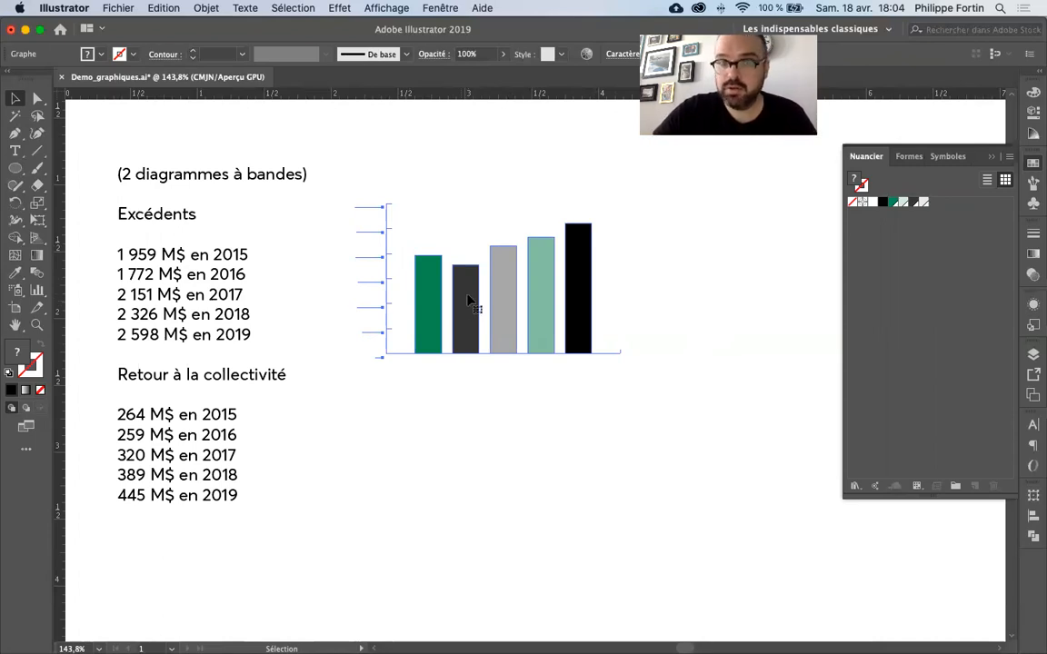
left_click(489, 174)
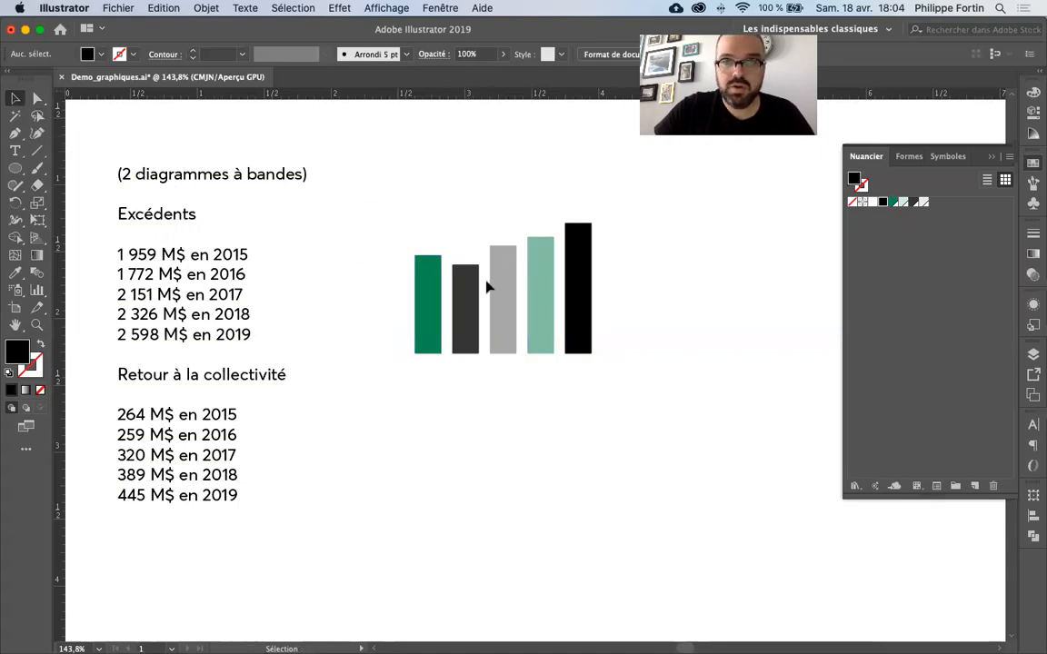
left_click(455, 273)
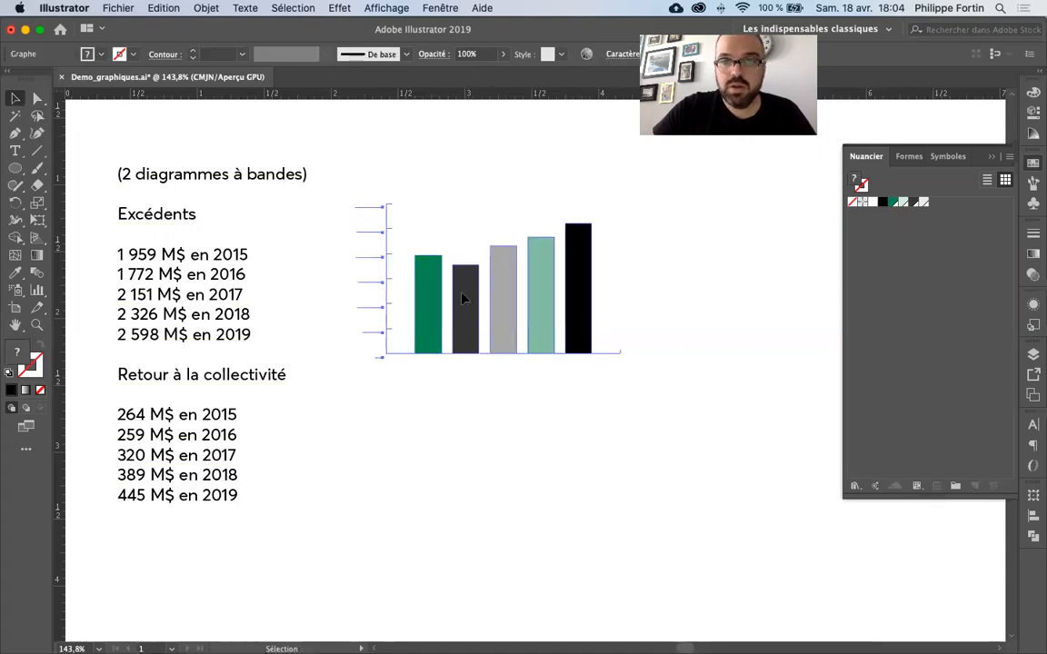
right_click(591, 317)
left_click(622, 380)
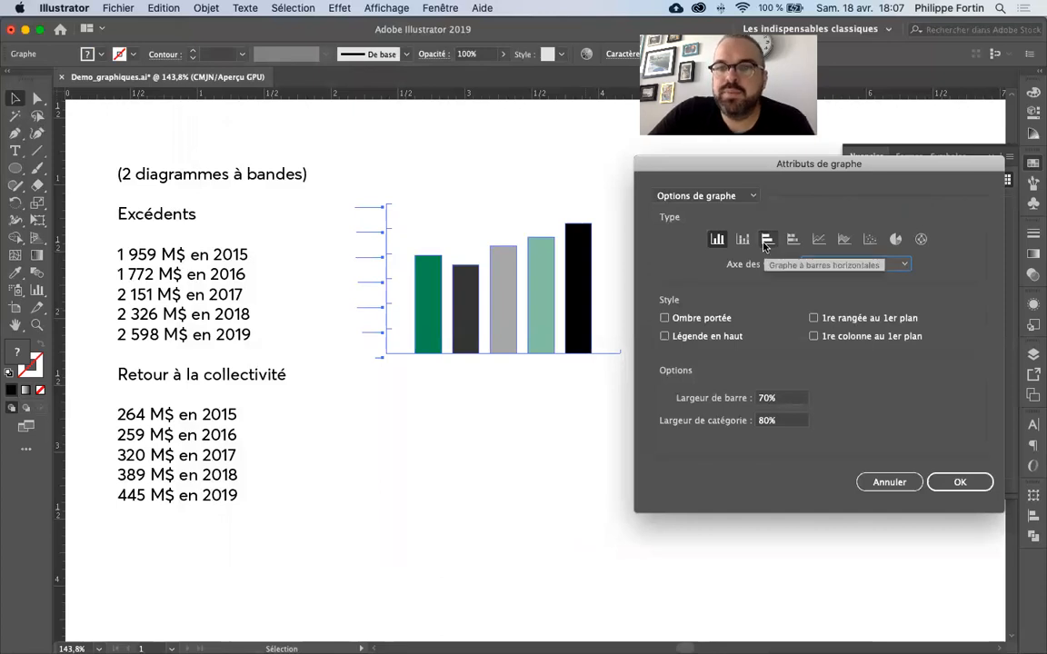
left_click(766, 240)
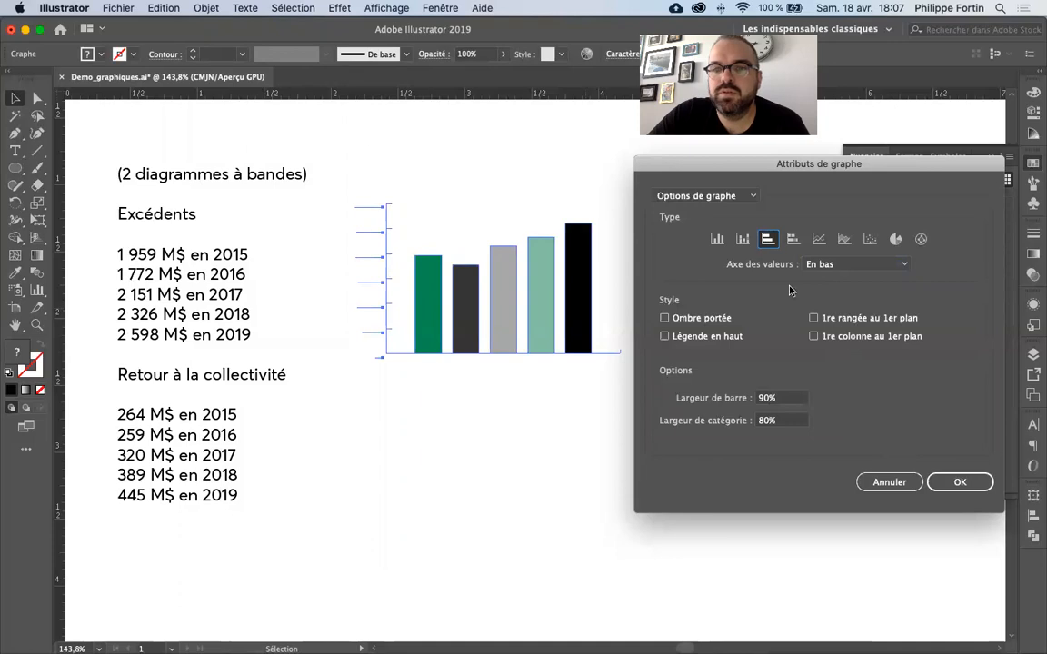
left_click(953, 483)
left_click(677, 450)
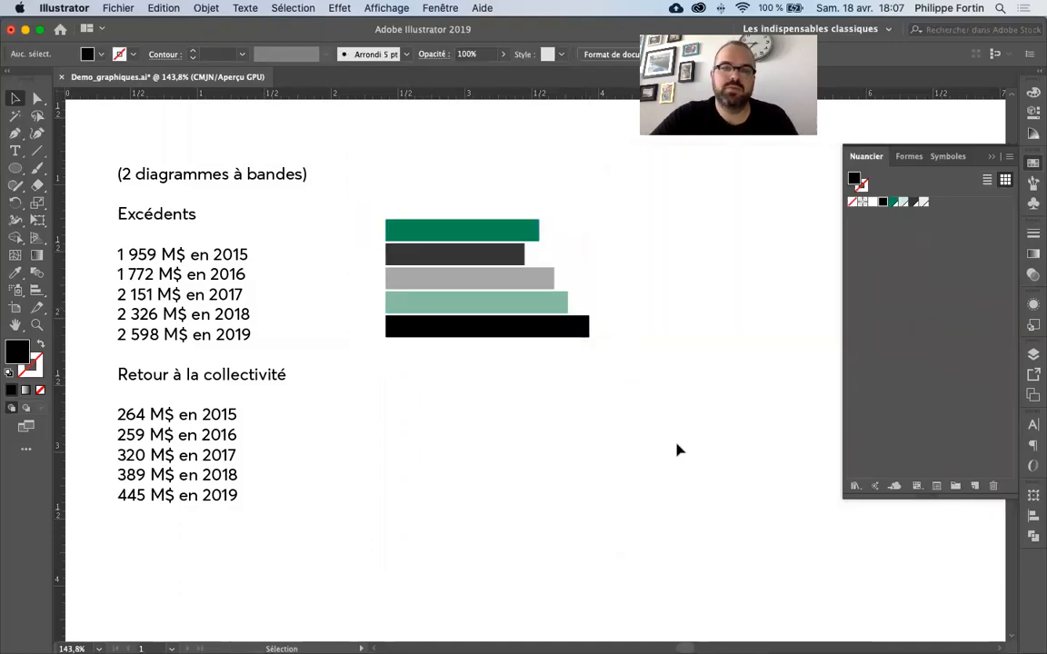
Undo the change of graph type
key("a")
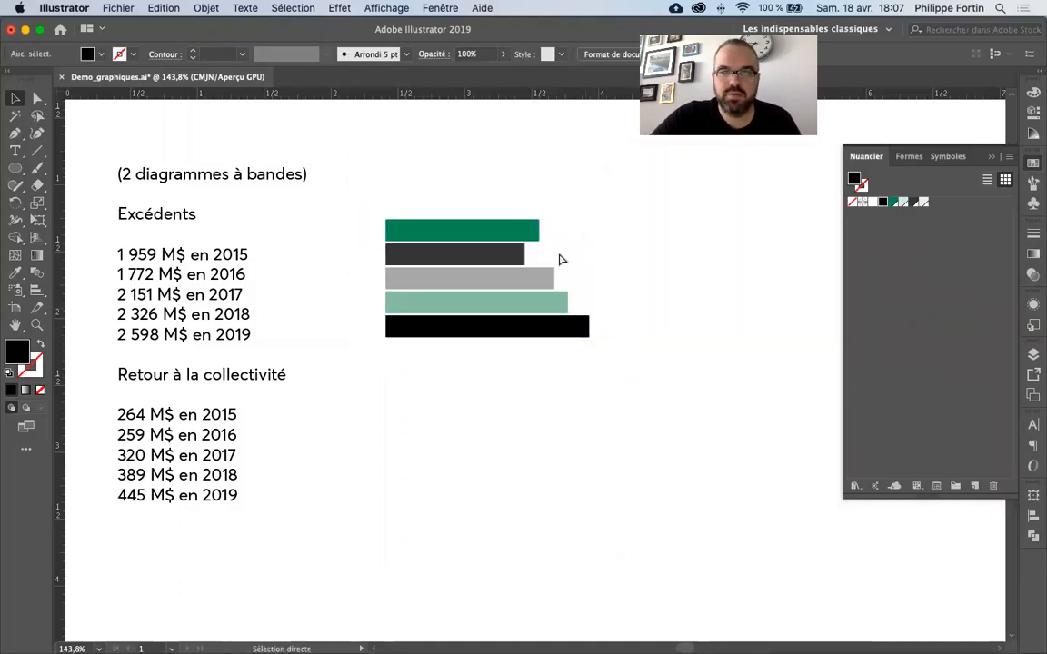
key("v")
key("ctrl+z")
Try a bar width of 30% in the graph's attributes and undo it
right_click(581, 300)
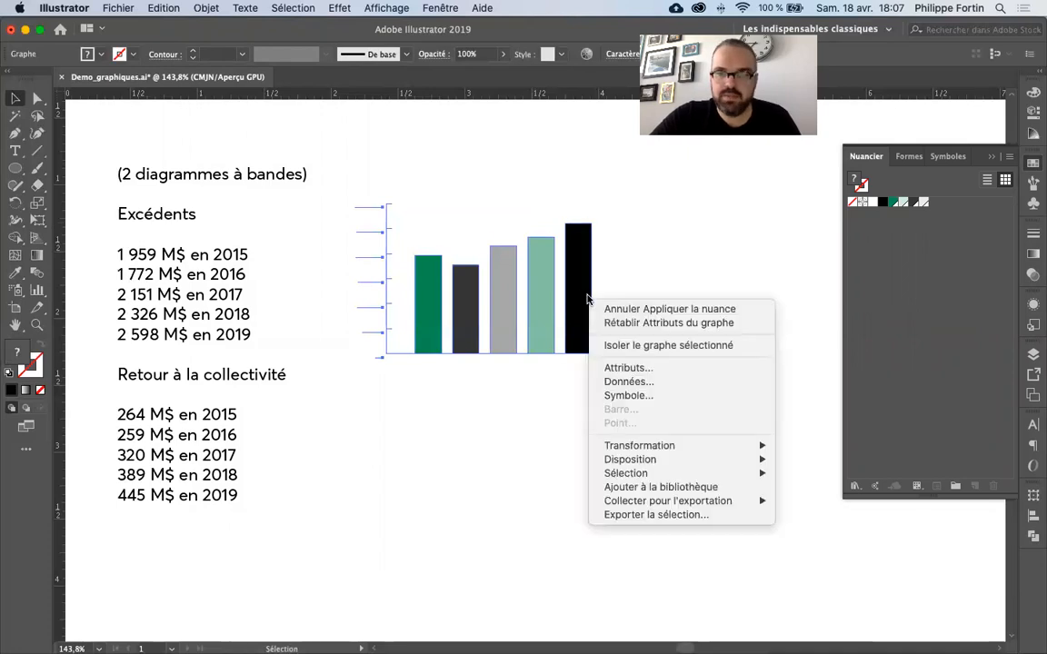
left_click(636, 374)
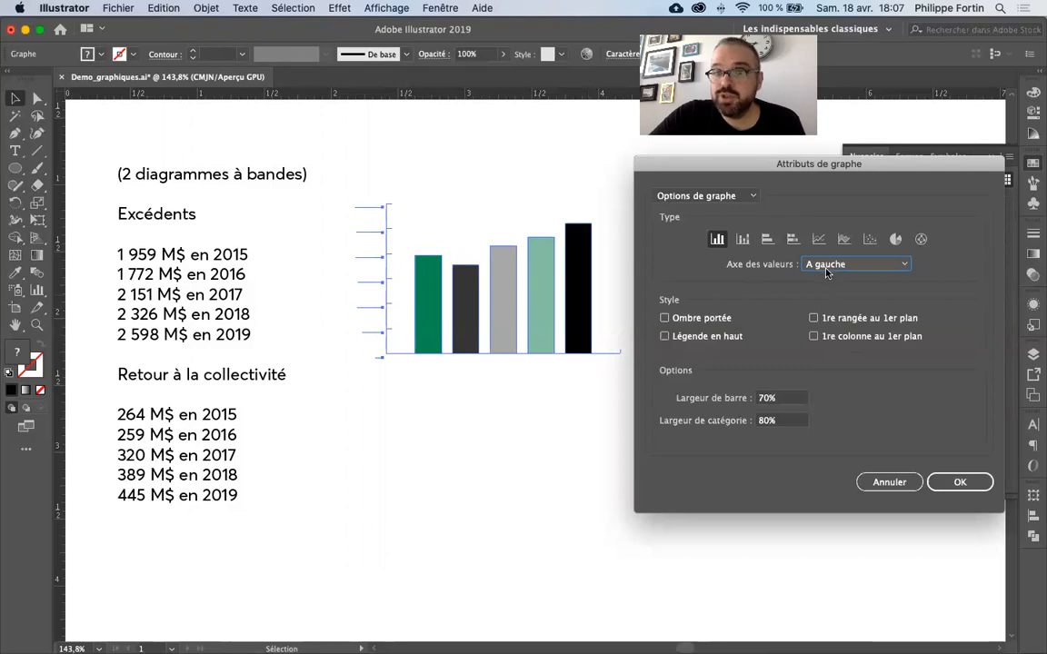
key("space")
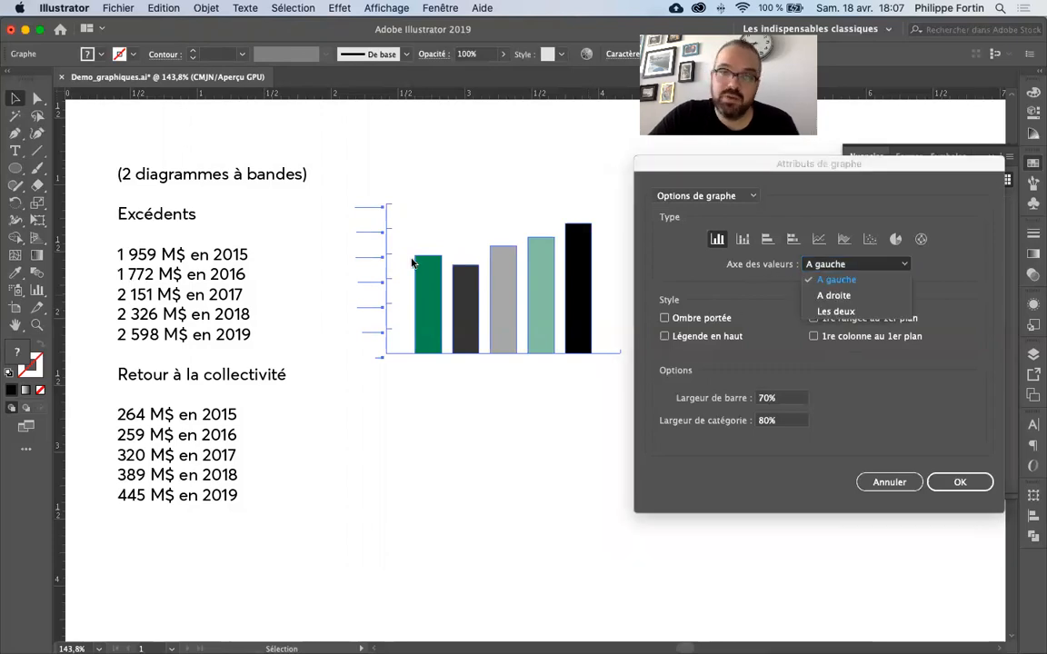
left_click(752, 275)
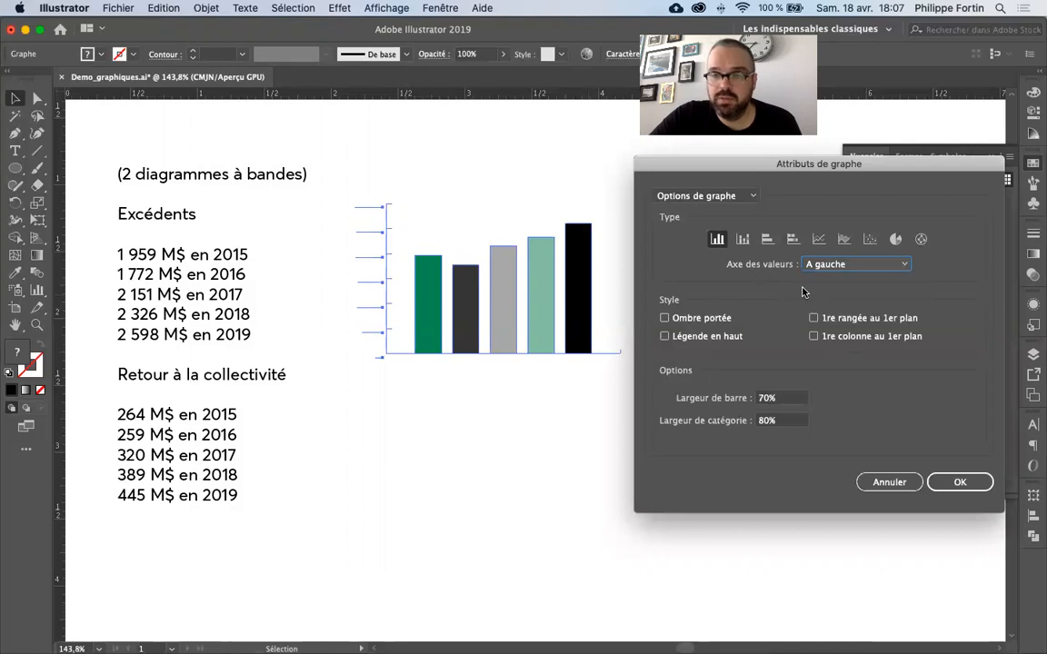
left_click(769, 398)
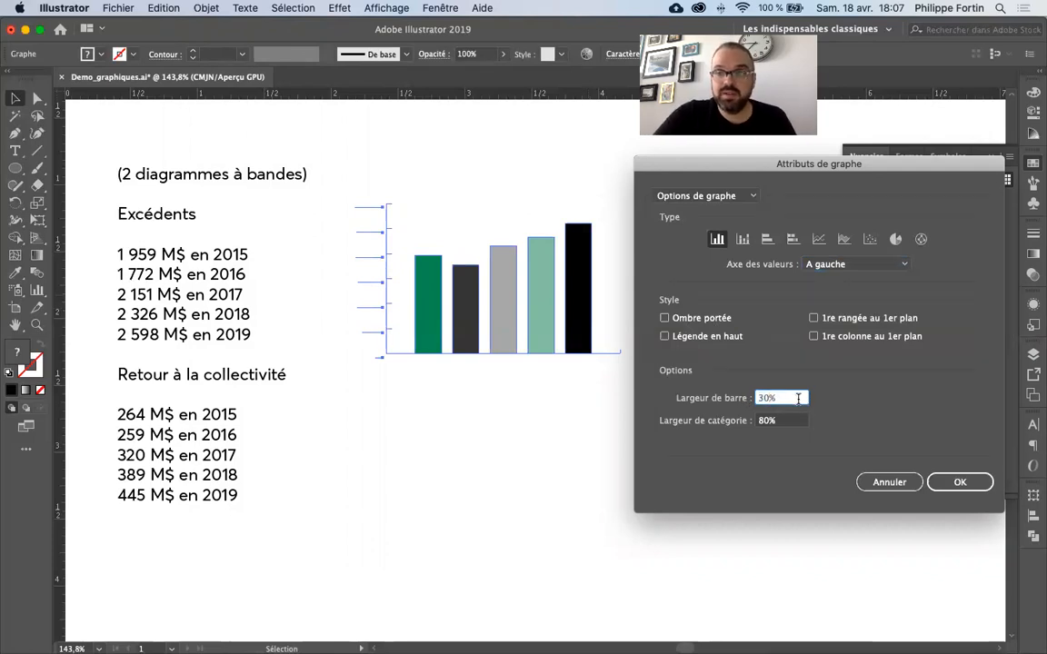
left_click(959, 489)
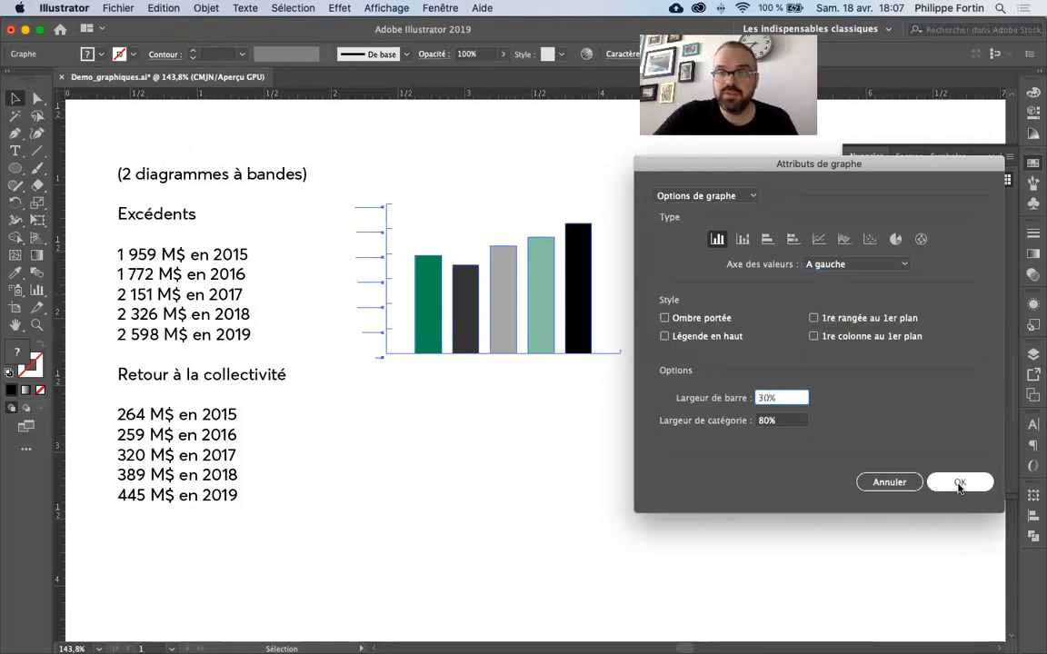
left_click(697, 423)
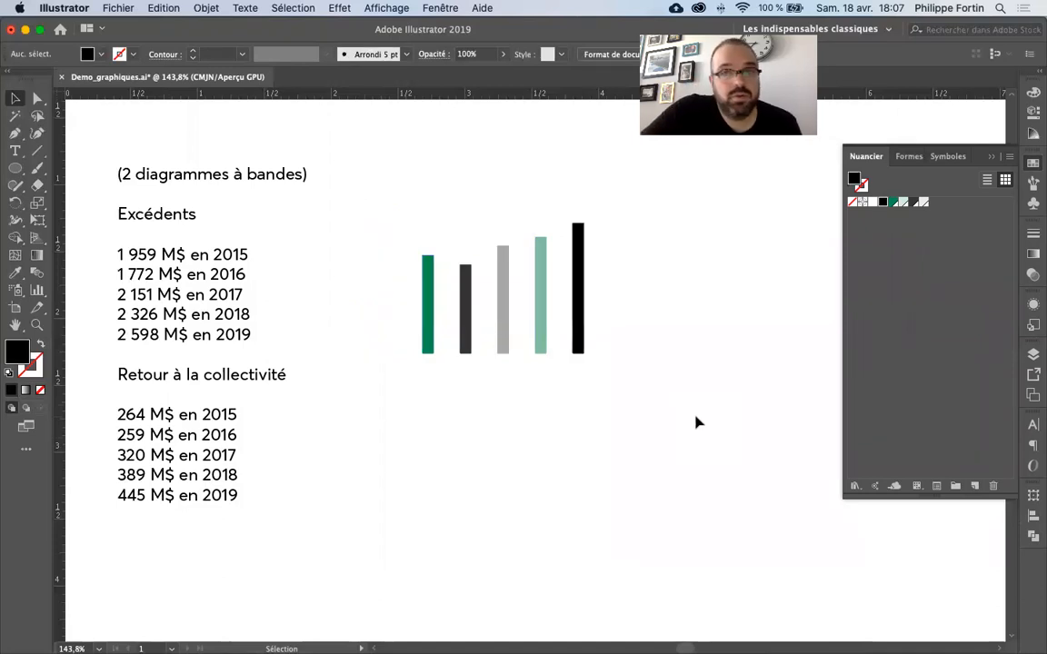
key("super+z")
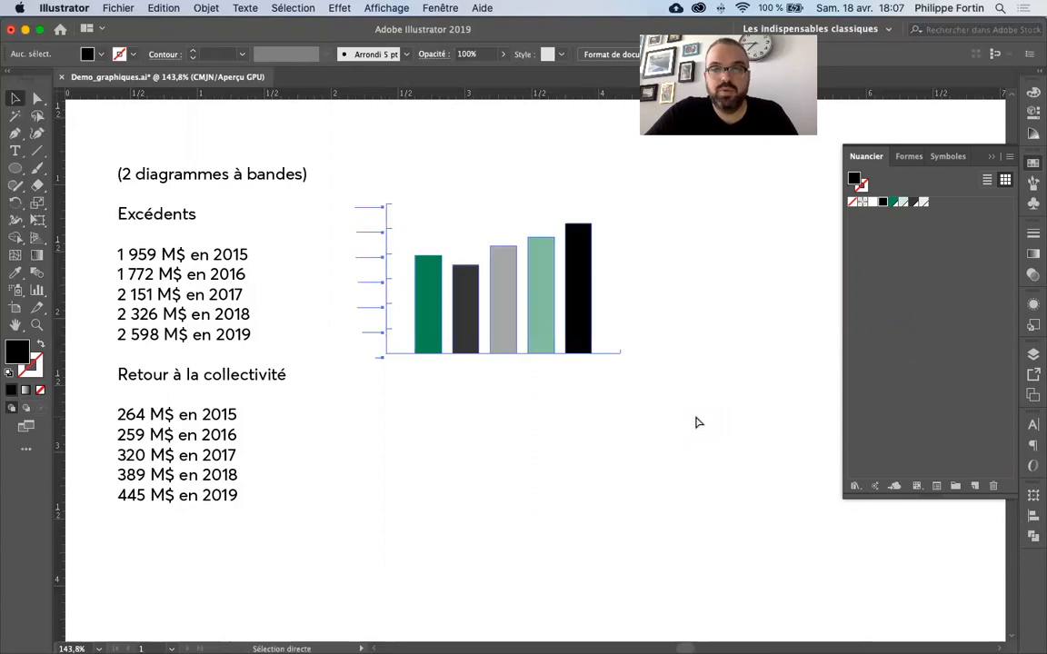
Preview a non-uniform scaling of the graph at 150% horizontally and 100% vertically, and cancel it
left_click(208, 8)
mouse_move(218, 26)
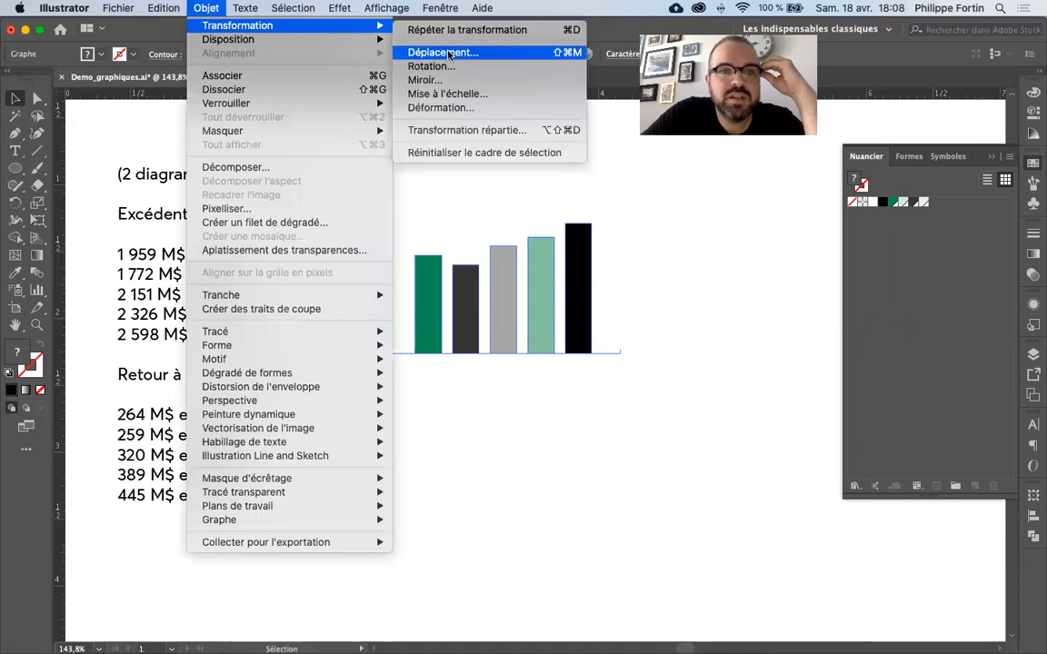
left_click(453, 93)
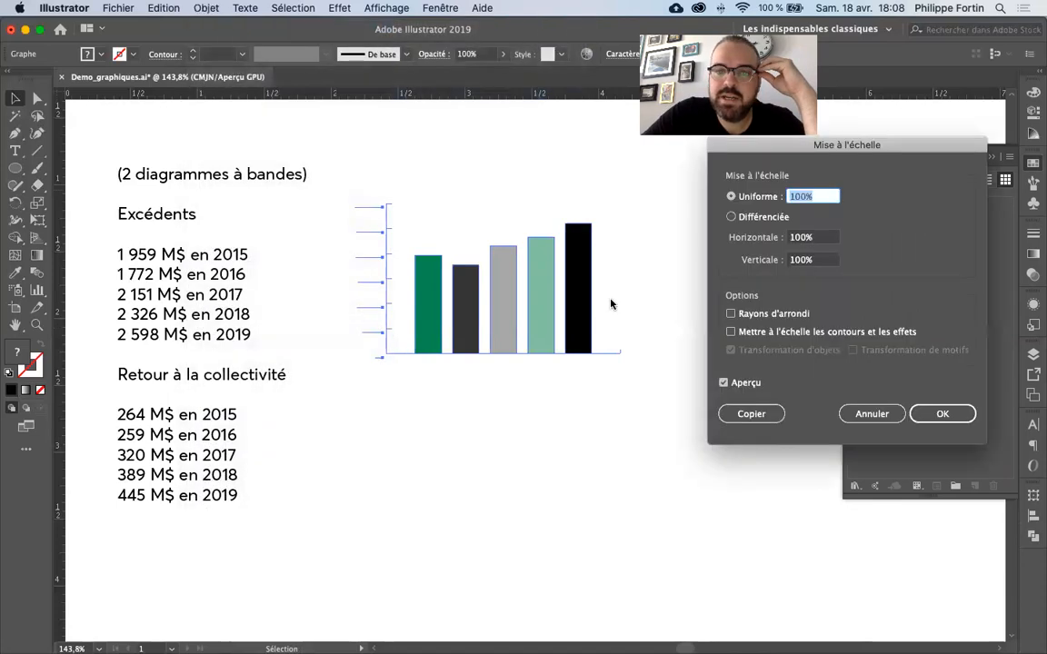
left_click(732, 217)
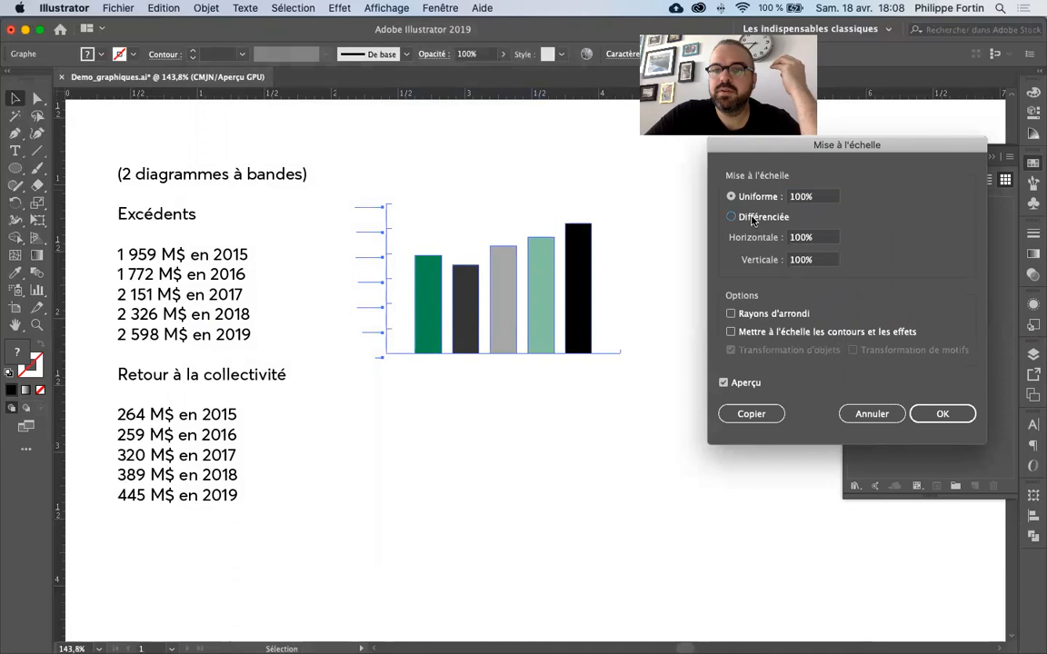
type("1")
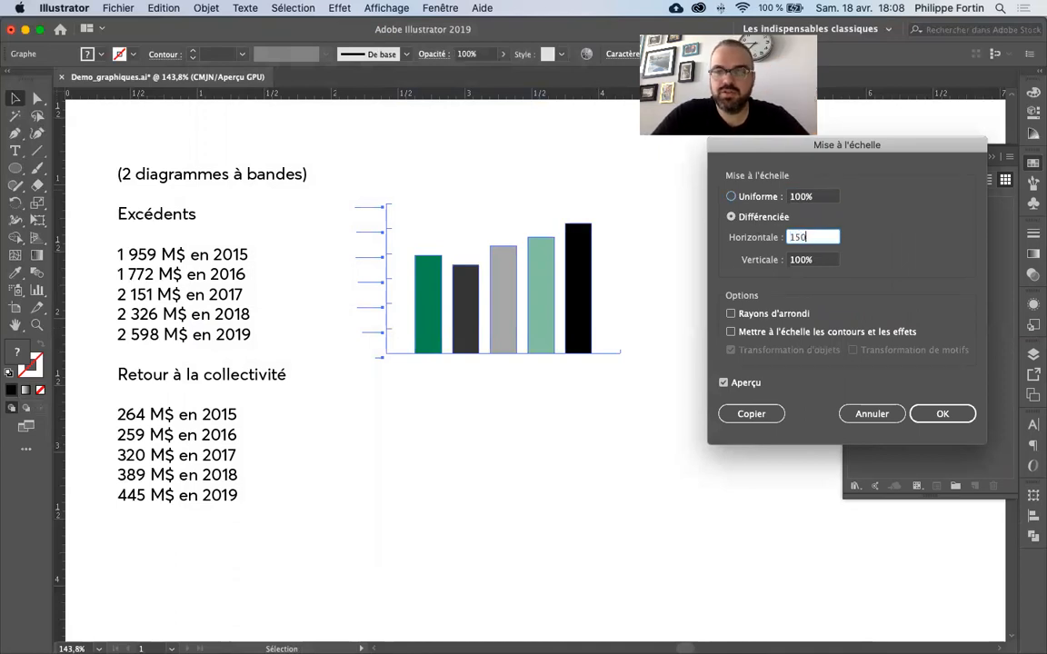
left_click(735, 385)
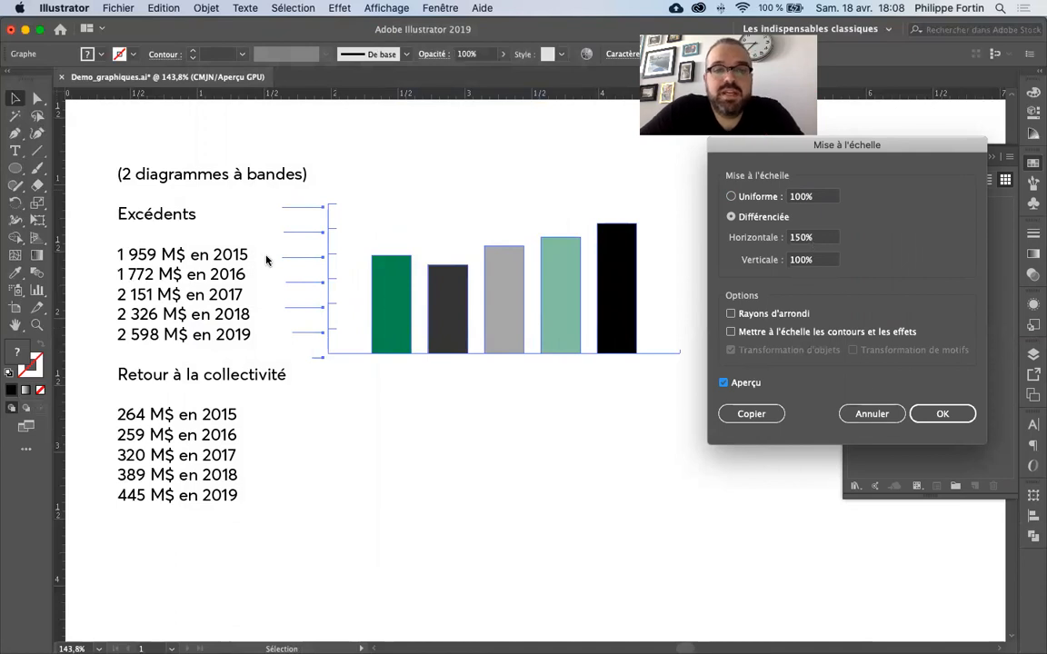
left_click(895, 416)
left_click(631, 423)
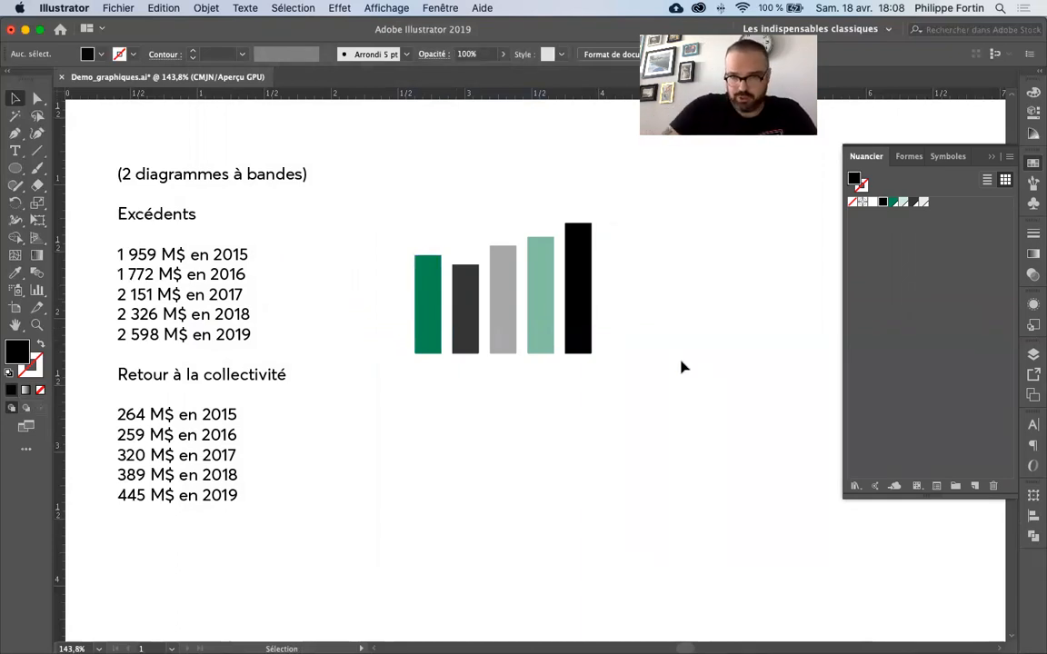
Start a drop shadow effect on the whole graph through its appearance attributes, with the preview enabled
left_click(573, 346)
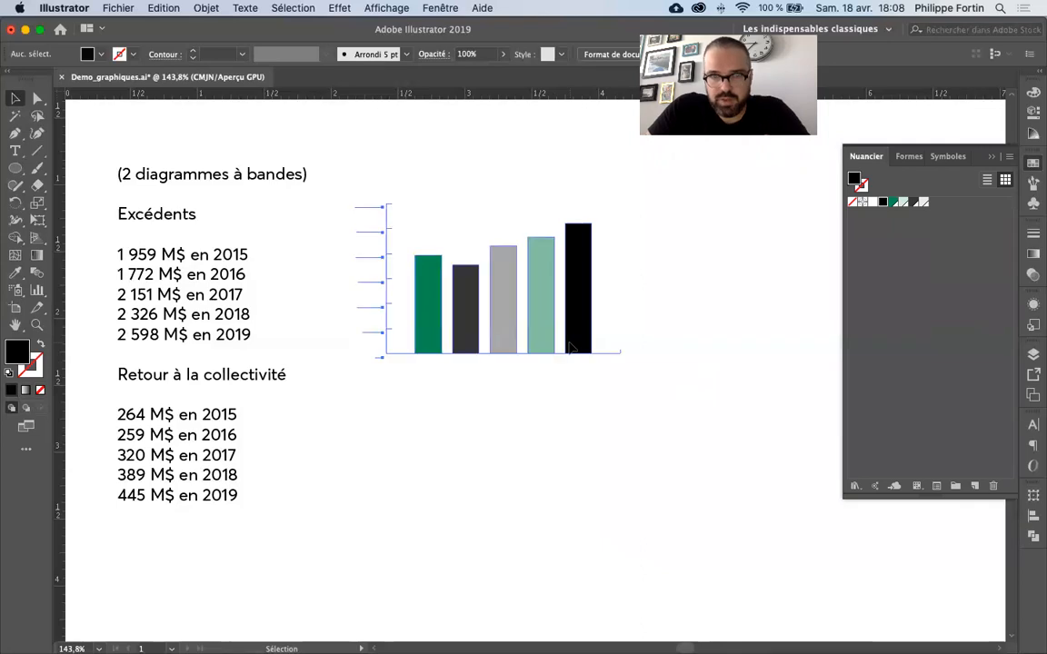
left_click(571, 347)
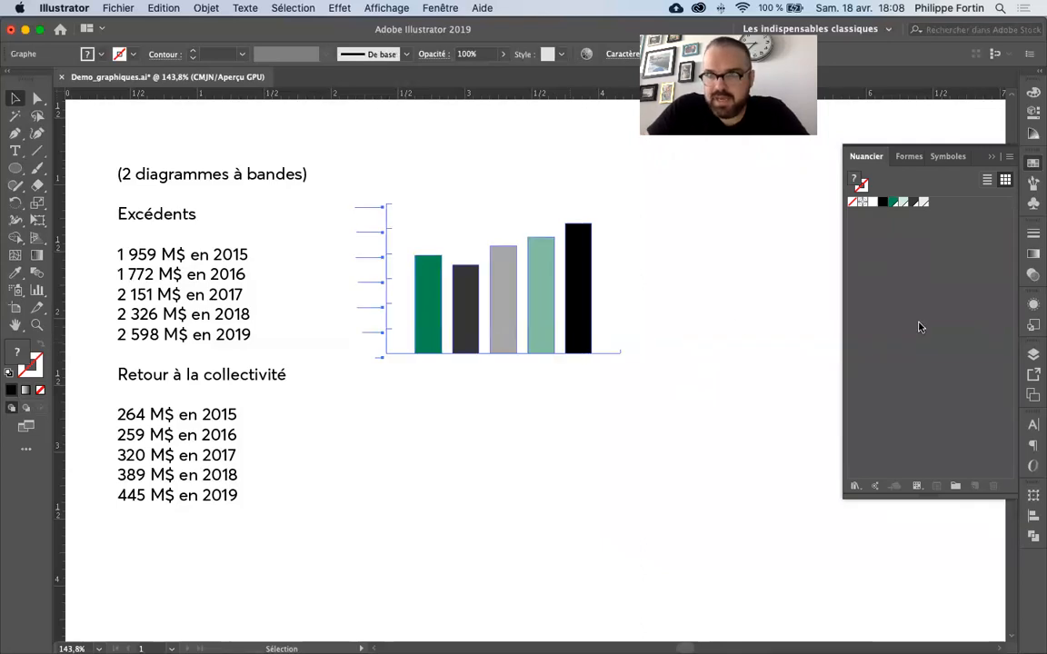
left_click(1033, 274)
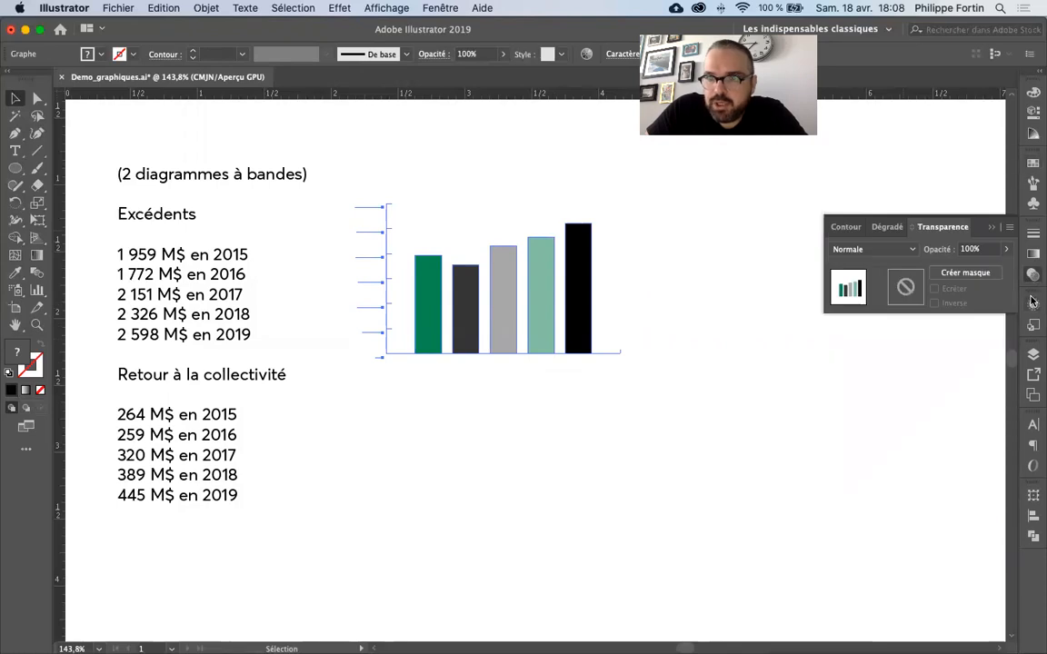
left_click(1033, 305)
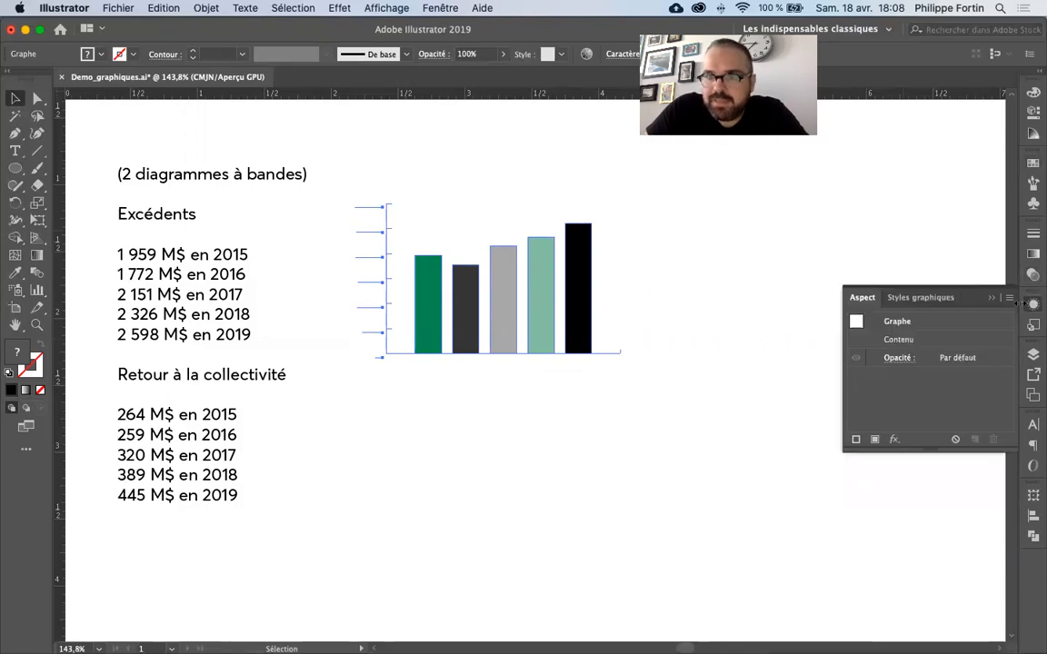
left_click(893, 439)
mouse_move(842, 451)
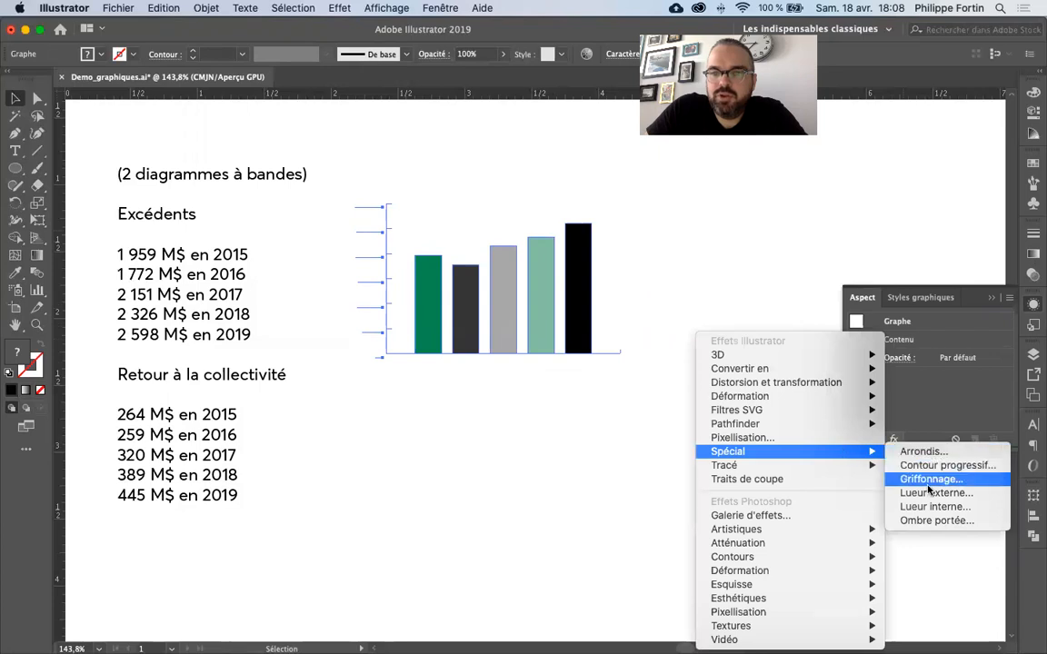
left_click(934, 521)
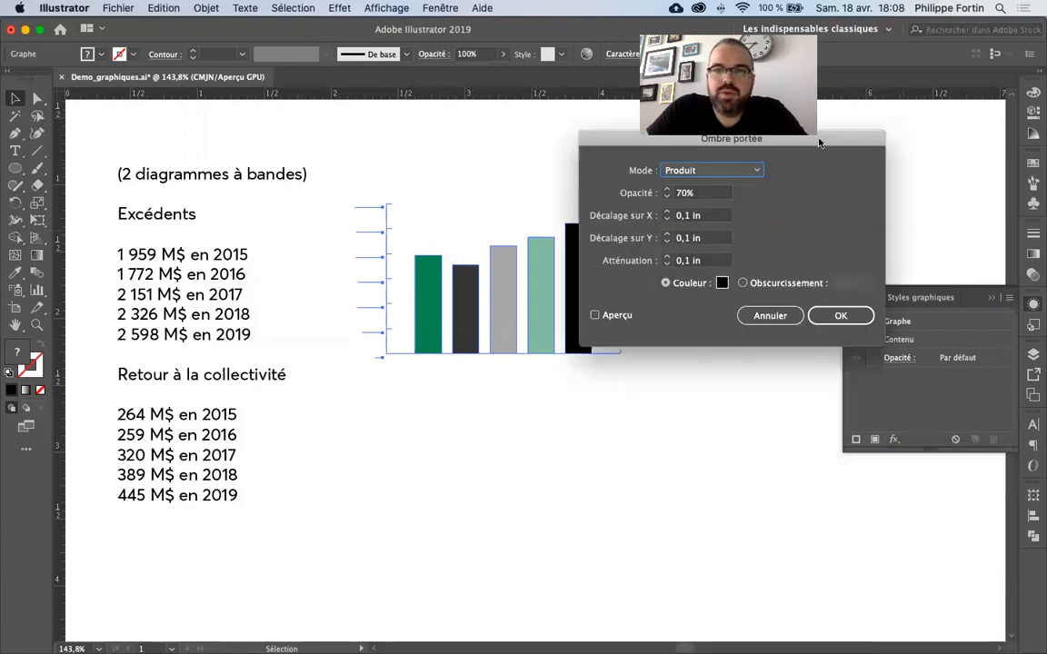
left_click_drag(818, 143, 914, 212)
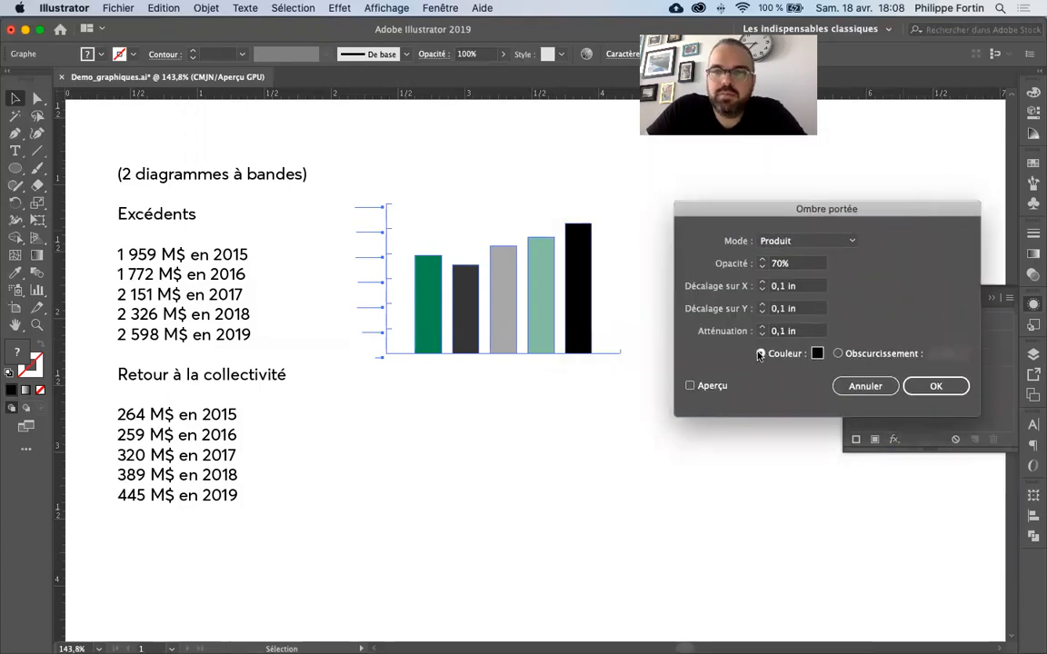
left_click(718, 386)
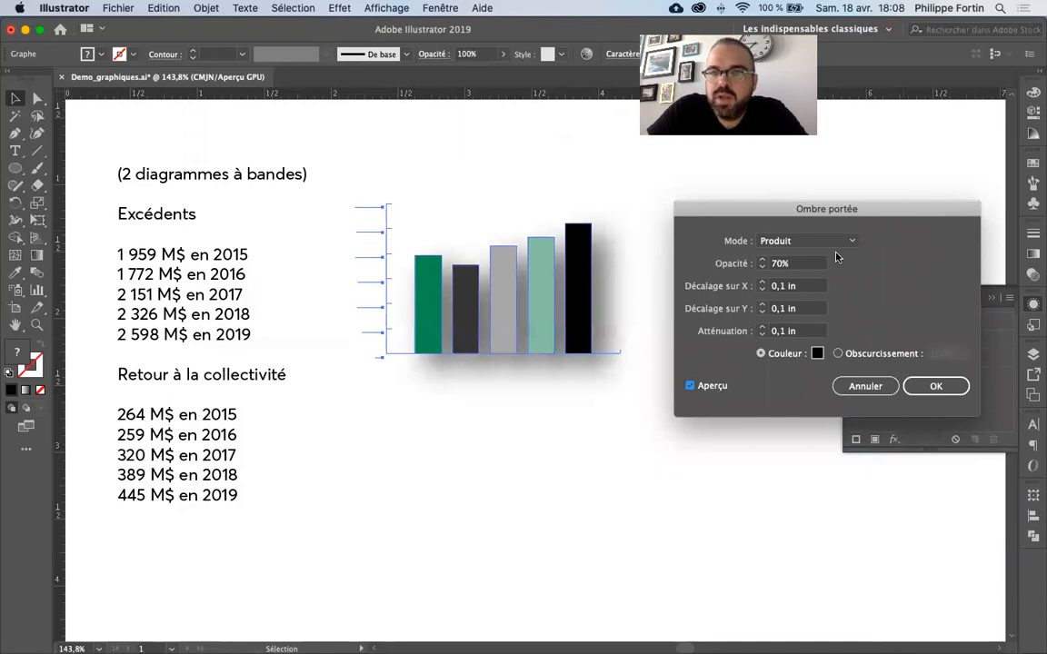
Set the drop shadow's blur to 0 in and both its X and Y offsets to 0,05 in
left_click(762, 335)
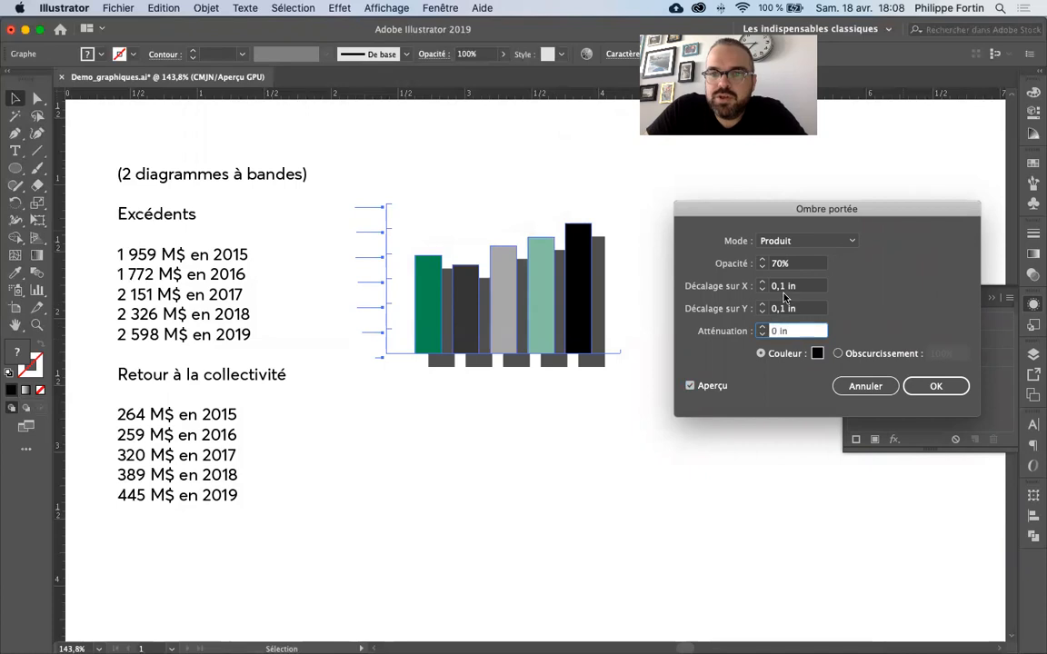
left_click(783, 287)
key("BackSpace")
type("05")
left_click(781, 309)
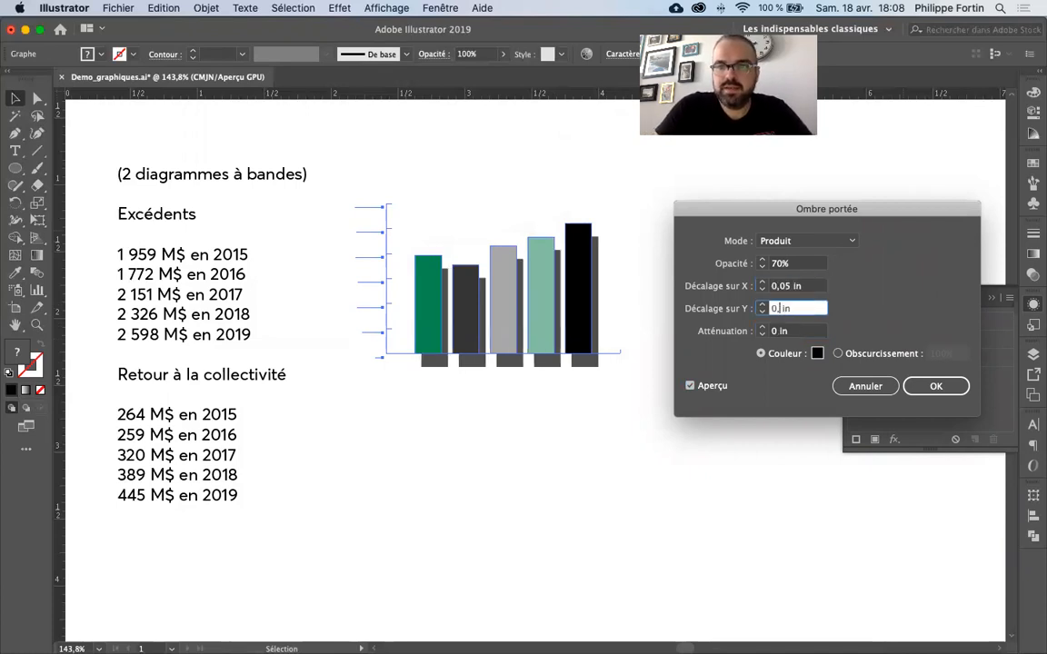
type("5")
left_click(800, 286)
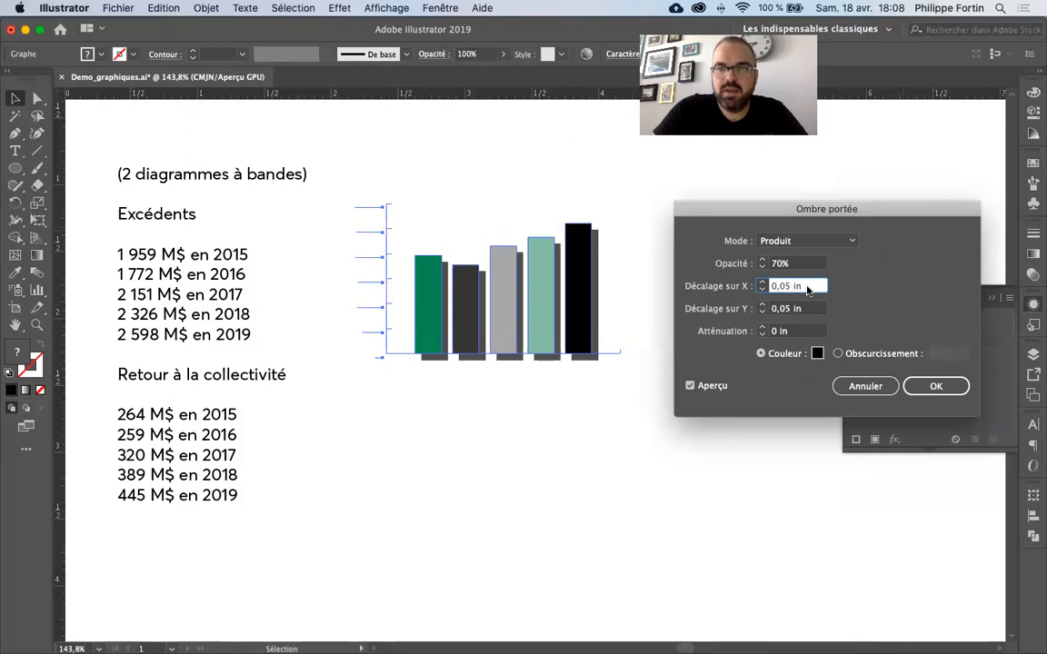
Change the drop shadow's colour to the green swatch C=100 M=20 J=85 N=0
left_click(818, 354)
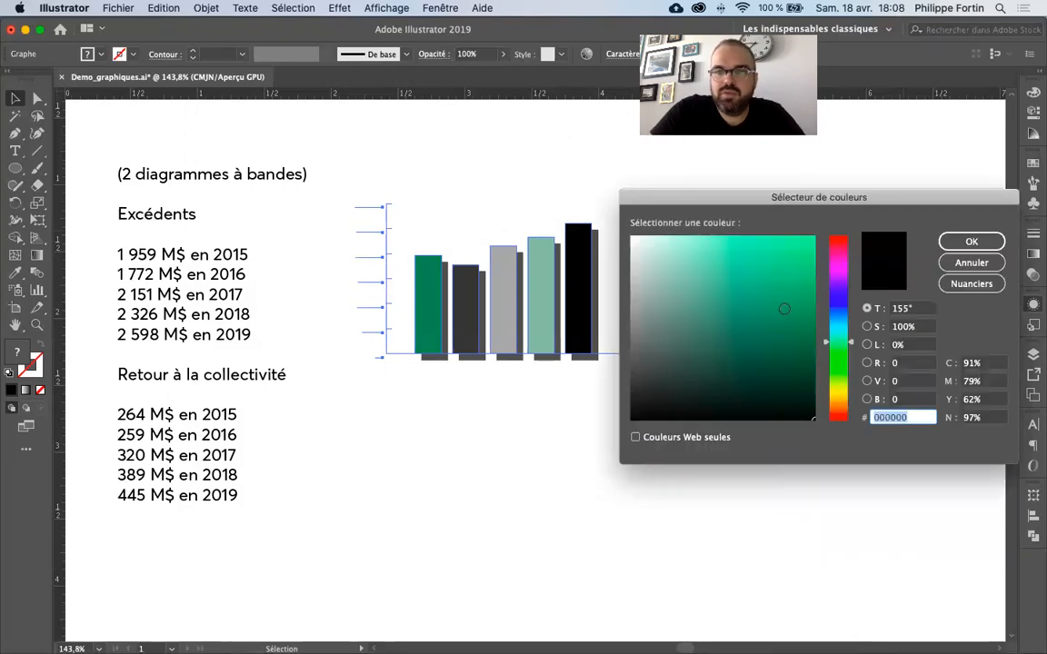
left_click(970, 284)
left_click(721, 280)
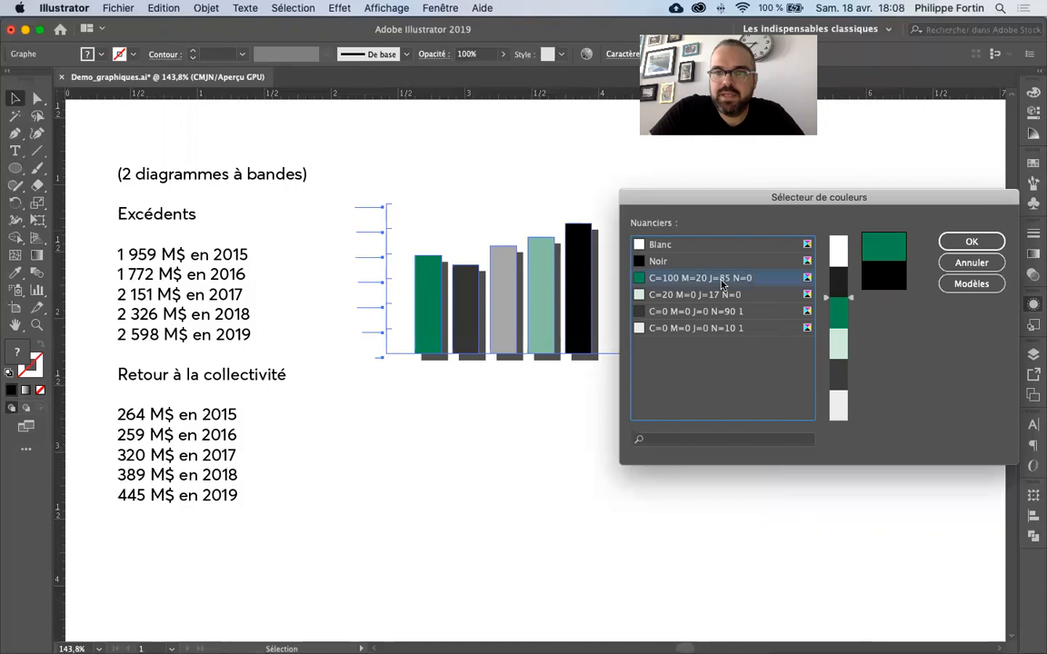
left_click(973, 241)
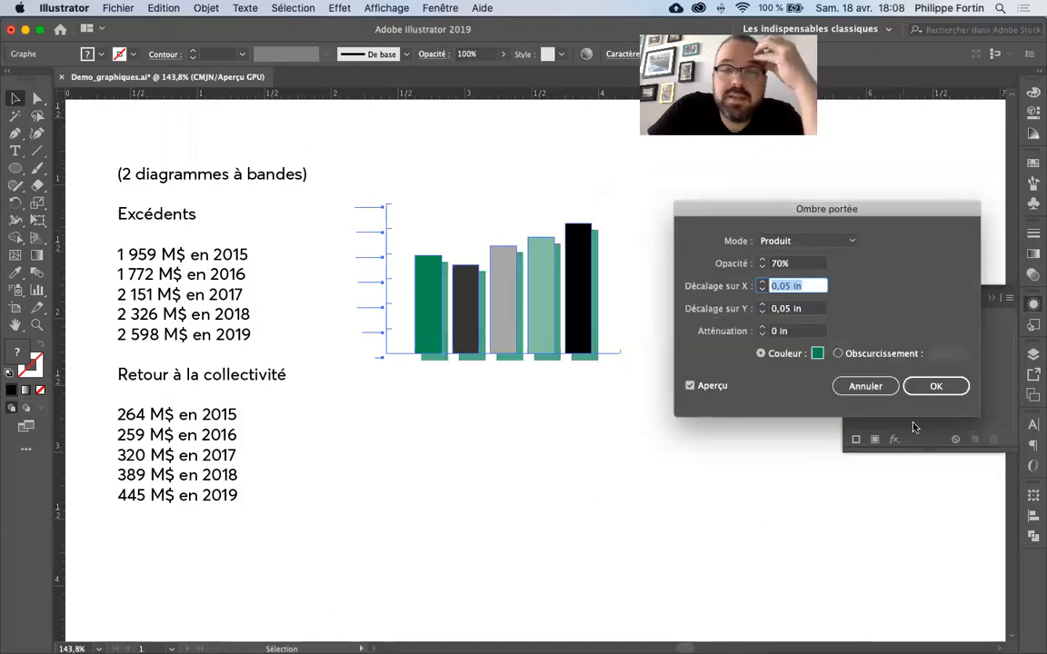
Apply the drop shadow and try a white stroke on the whole graph before setting the stroke back to none
left_click(923, 389)
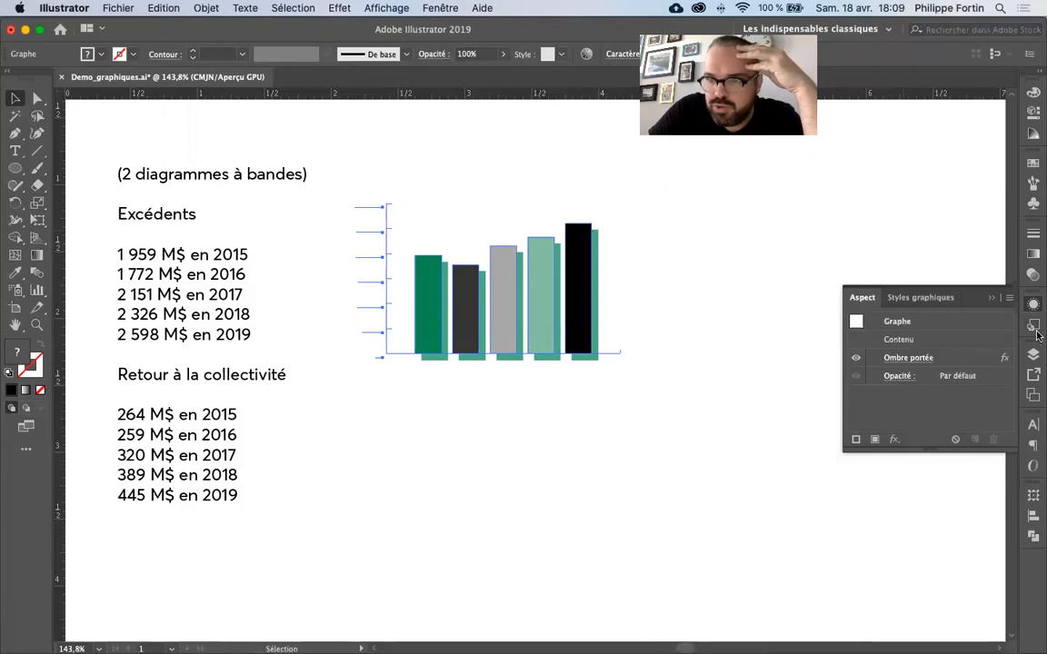
left_click(40, 376)
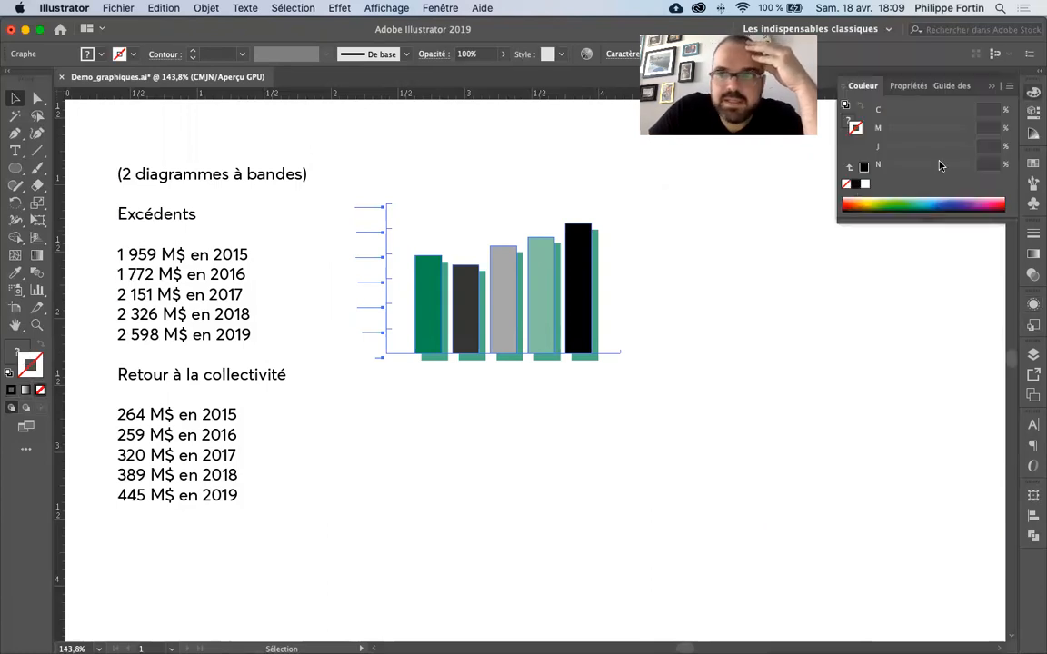
left_click(866, 184)
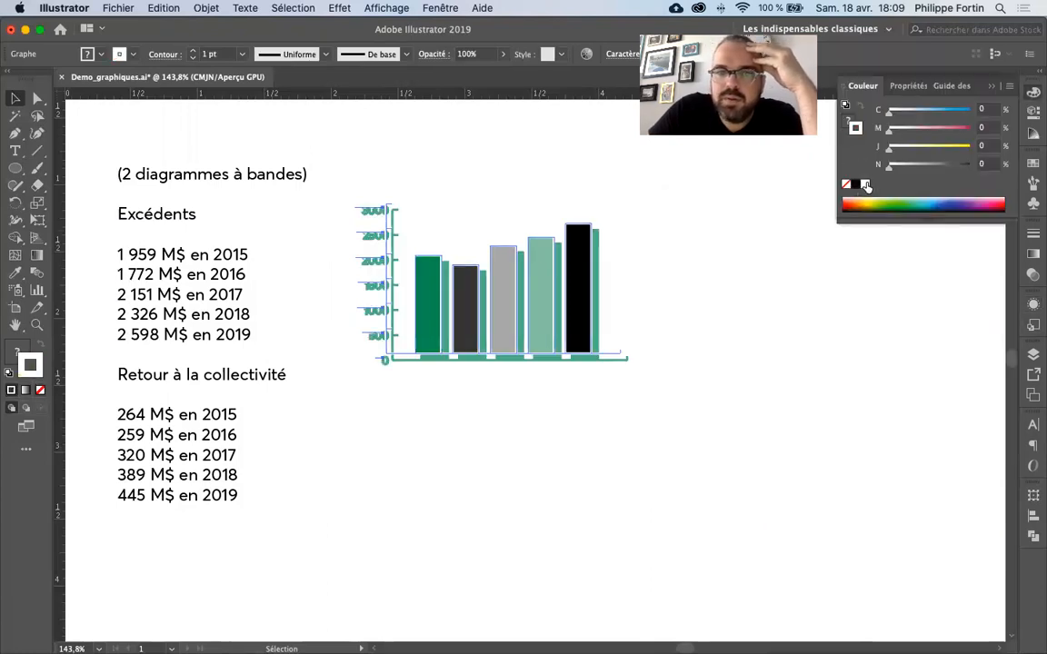
left_click(847, 185)
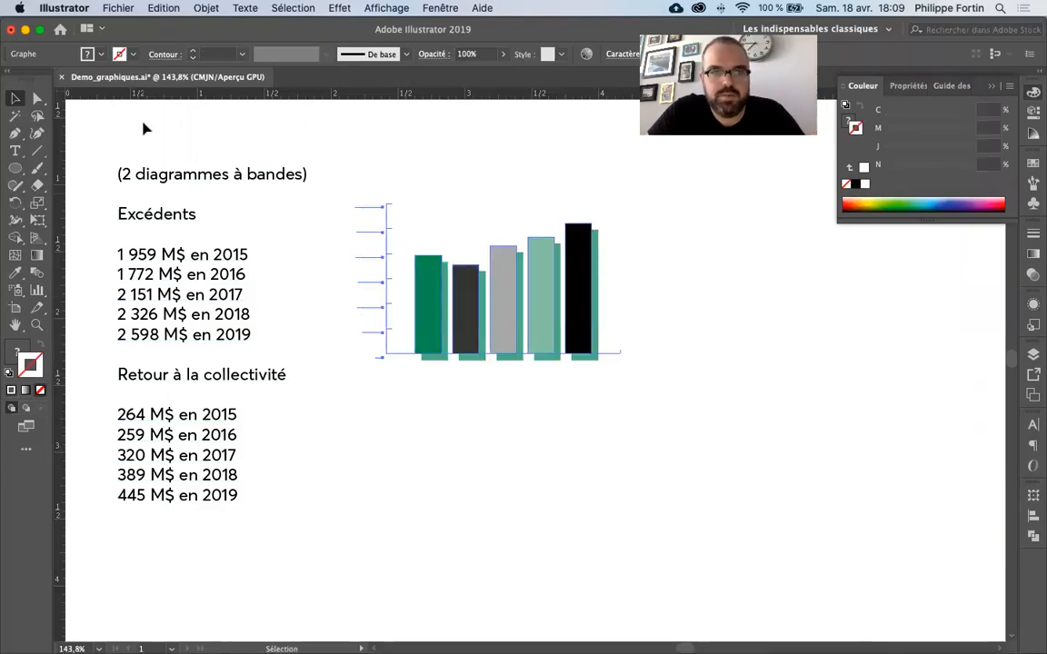
Select the graph's five bars individually and give them a 1 pt white stroke
left_click(37, 99)
left_click(477, 168)
left_click(429, 305)
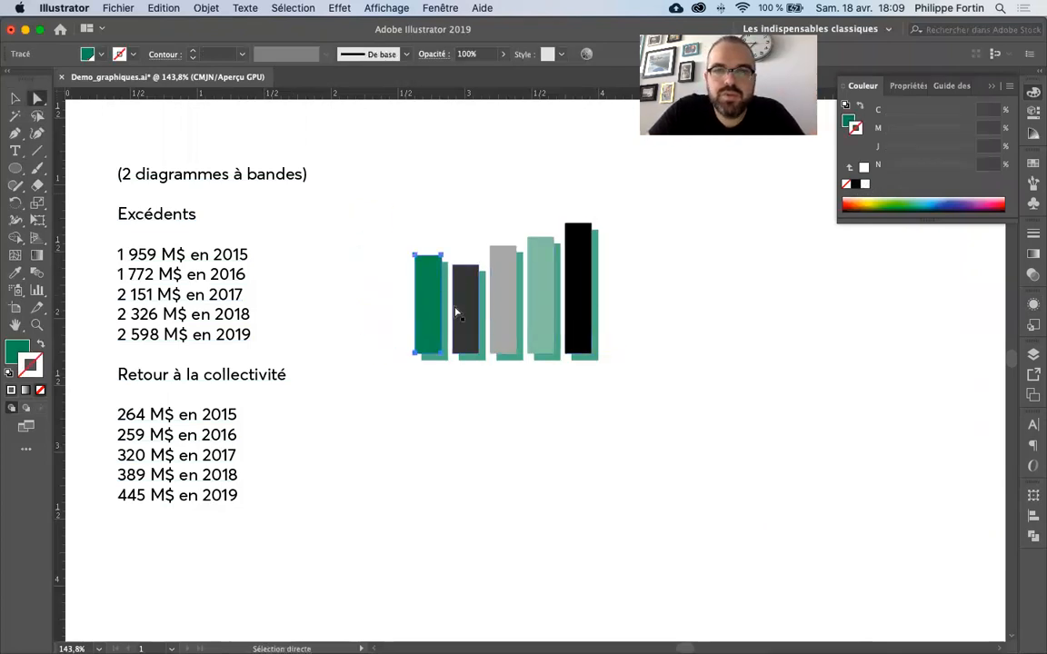
left_click(465, 313, "shift")
left_click(503, 313, "shift")
left_click(543, 315, "shift")
left_click(574, 313, "shift")
left_click(780, 162)
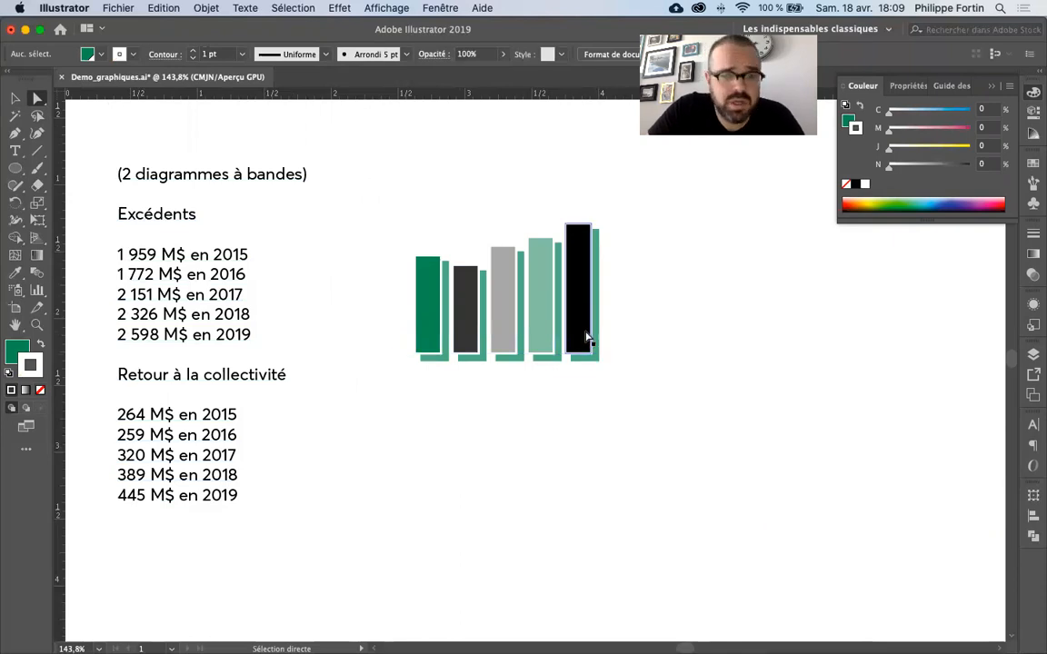
key("v")
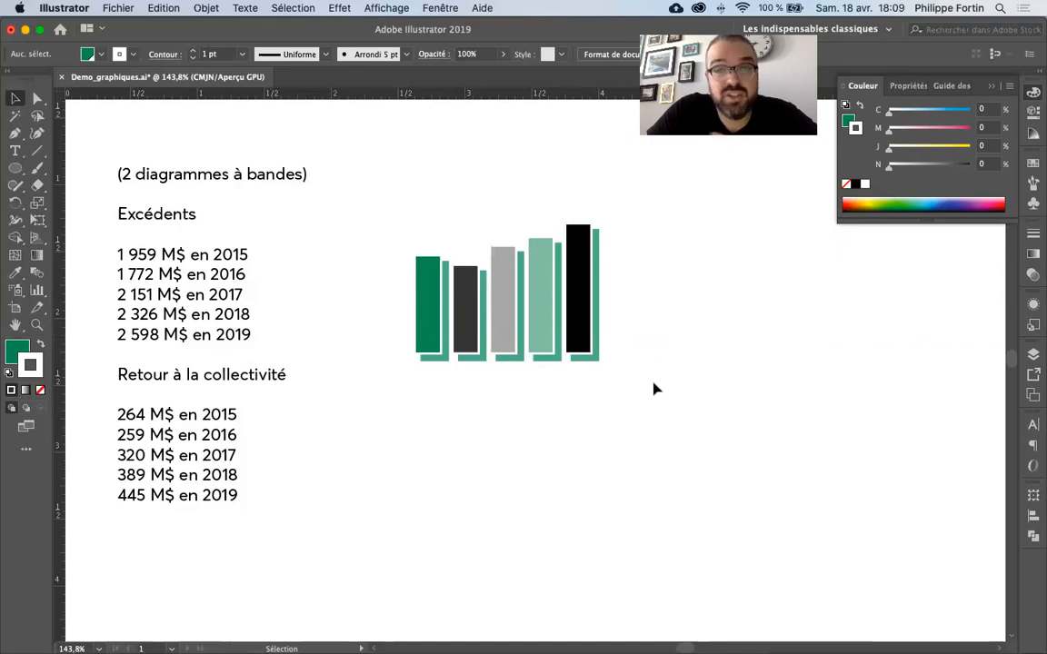
Set the second value in the graph's data to 1000 and apply it
left_click(591, 343)
right_click(584, 323)
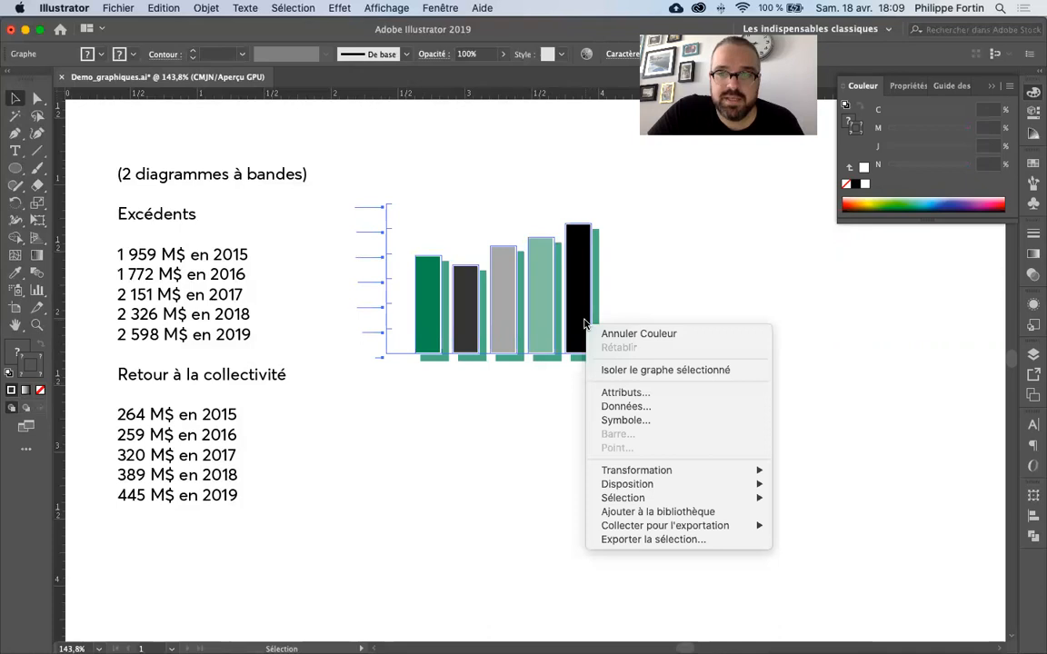
left_click(618, 406)
left_click(710, 266)
type("1000")
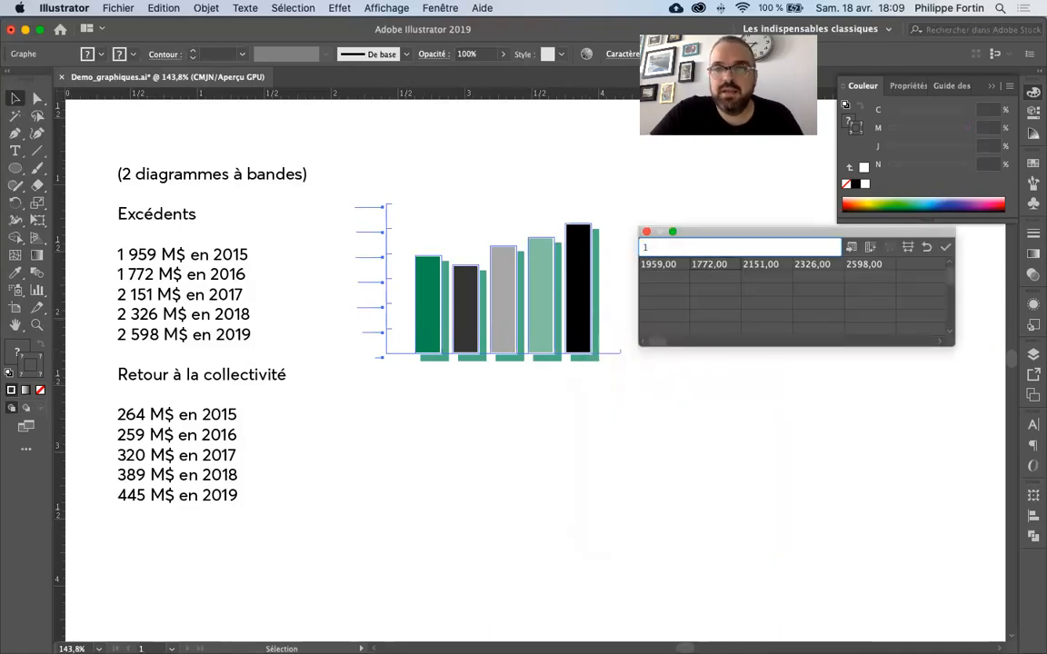
left_click(944, 249)
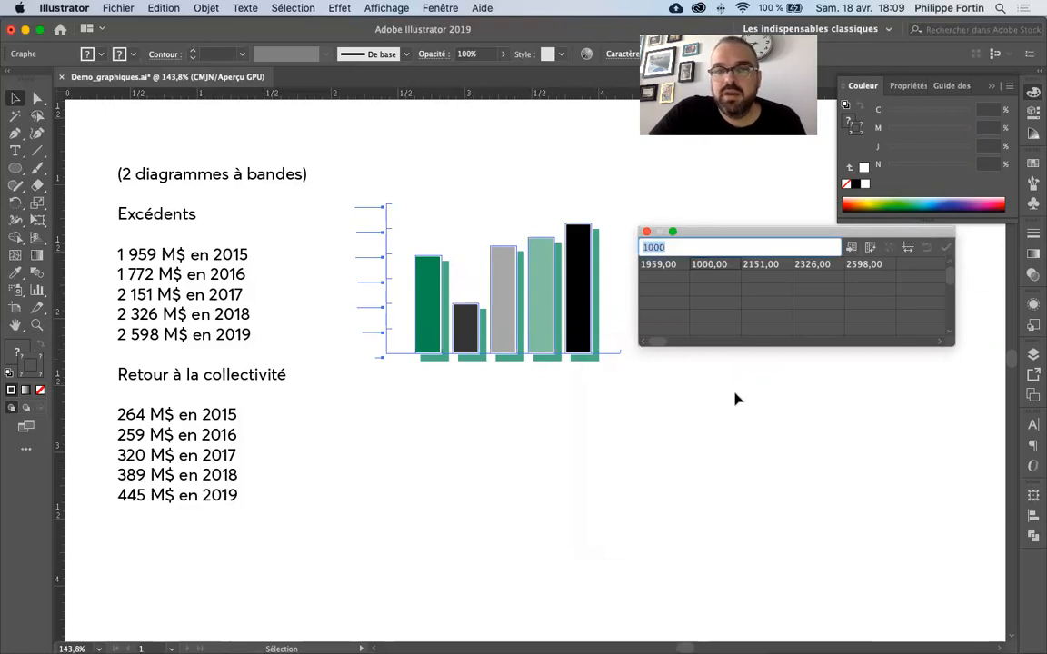
left_click(646, 233)
left_click(683, 324)
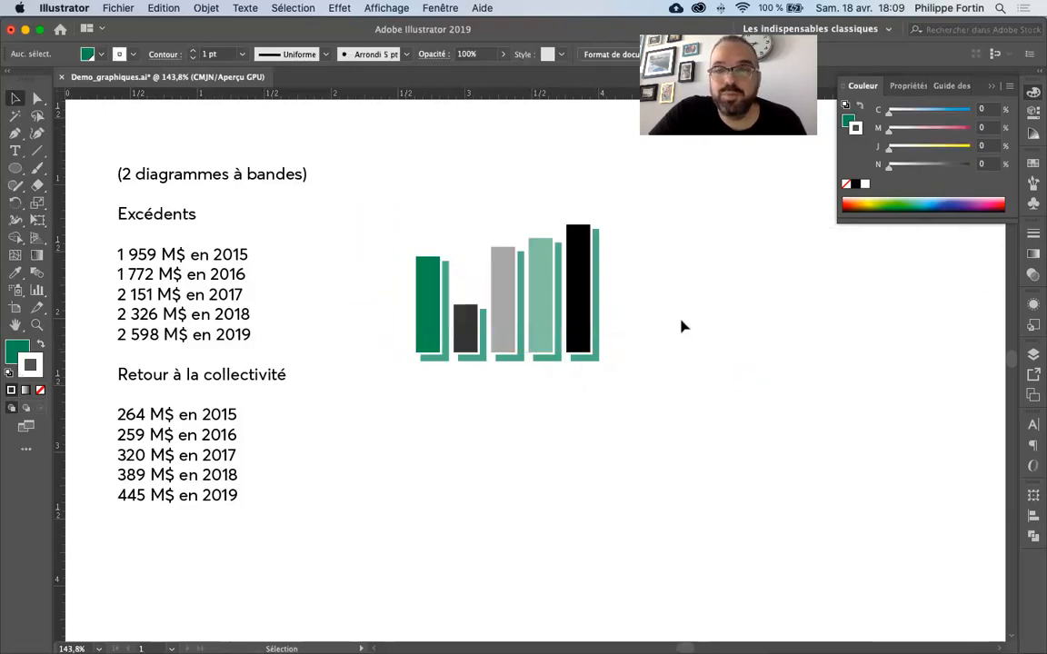
left_click(598, 346)
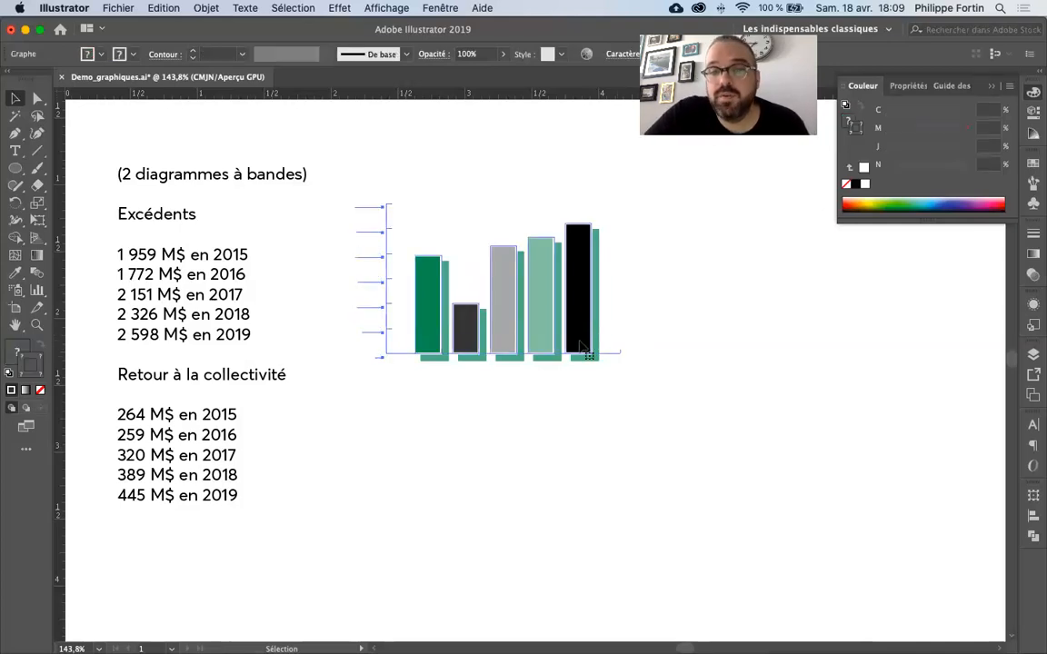
left_click(562, 415)
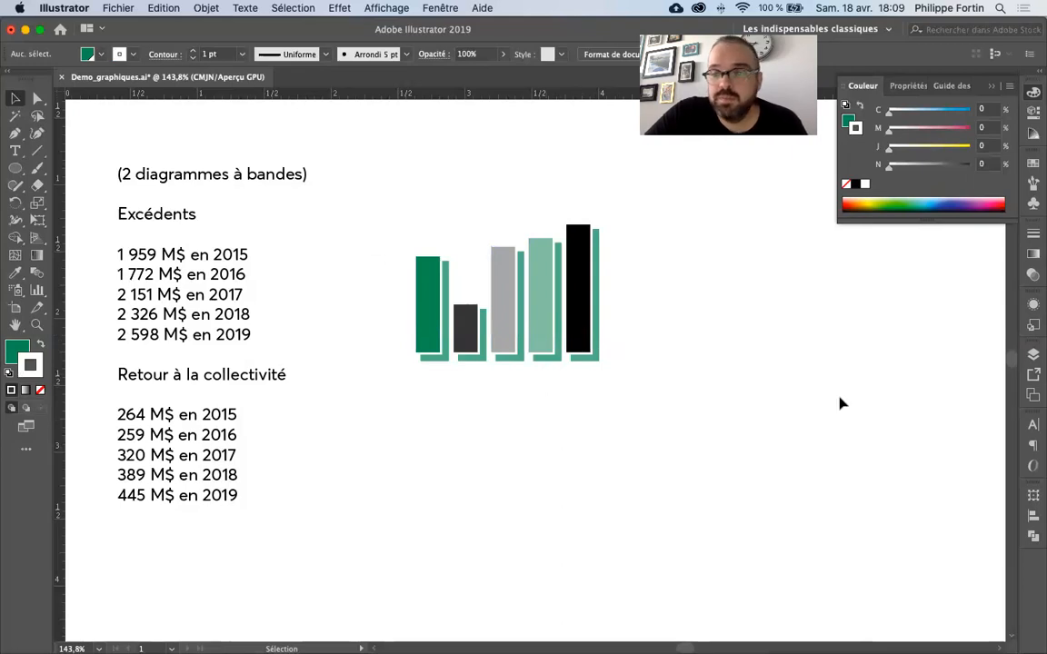
left_click(600, 309)
left_click(674, 395)
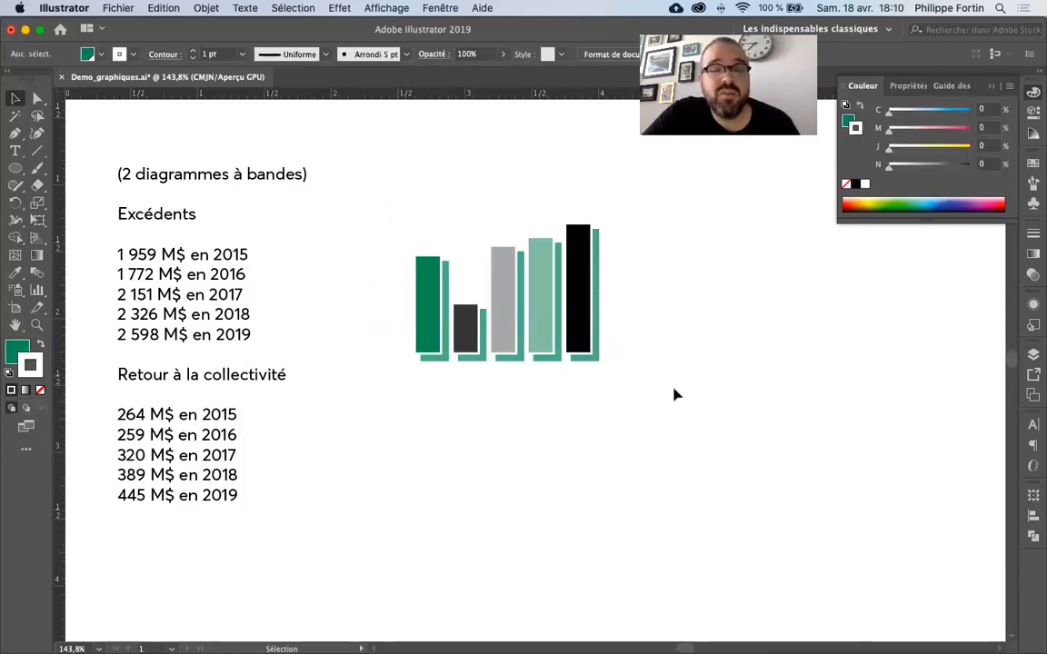
left_click(596, 342)
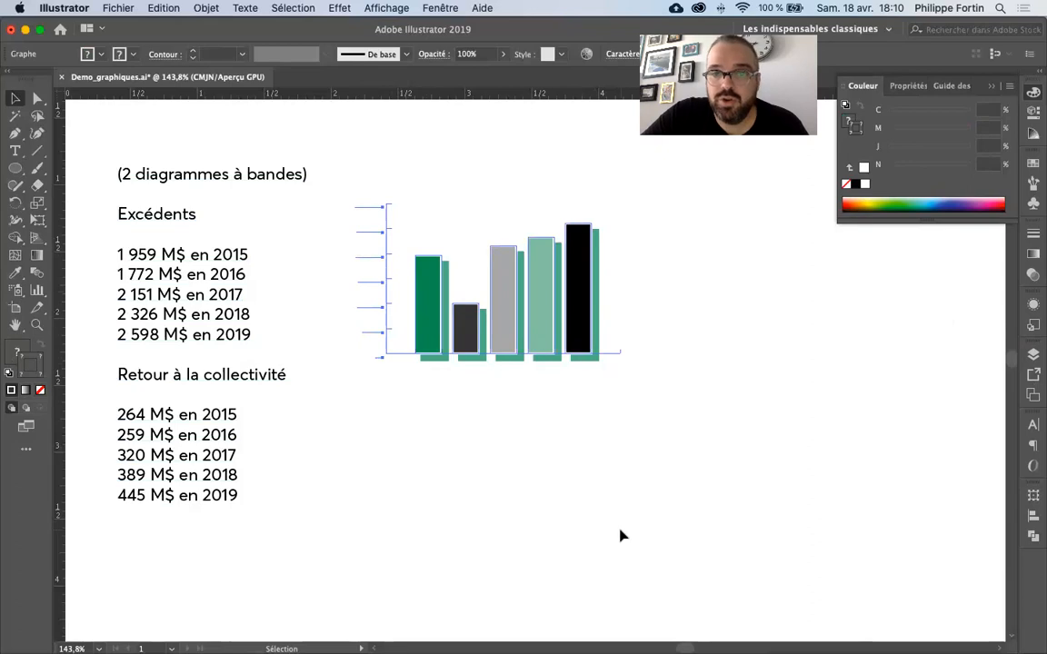
left_click(845, 433)
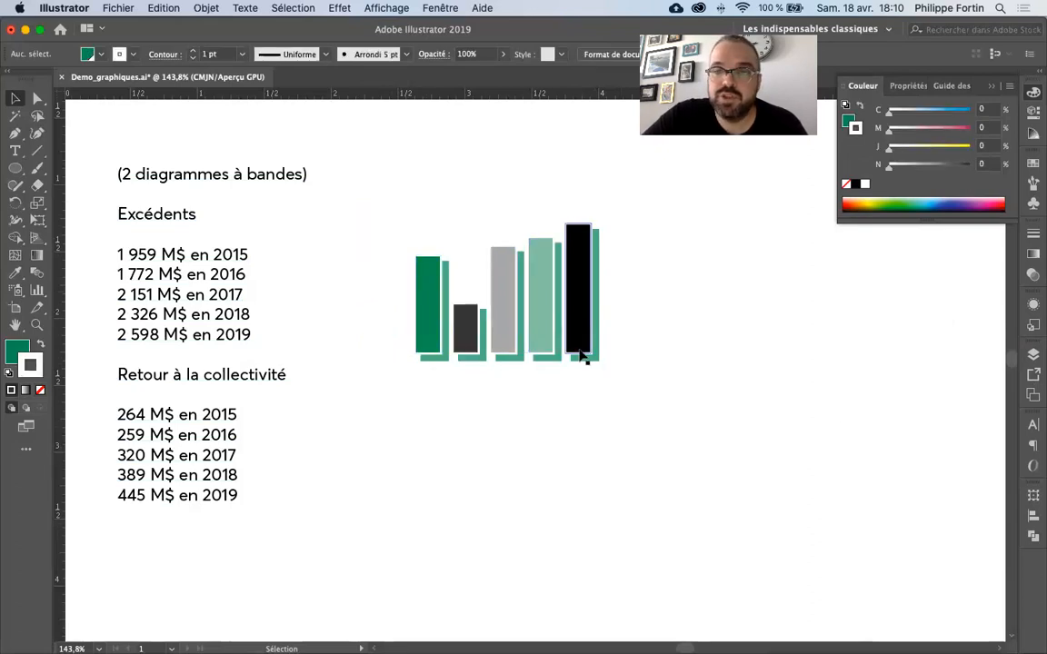
Remove the drop shadow effect from the whole graph's appearance
left_click(589, 273)
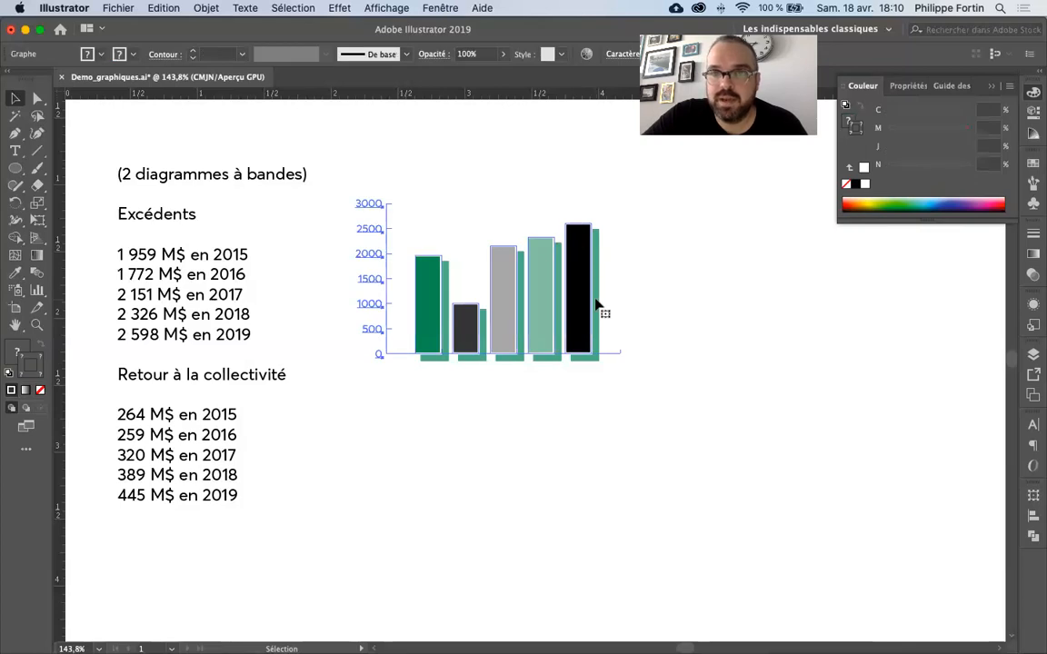
left_click(1033, 305)
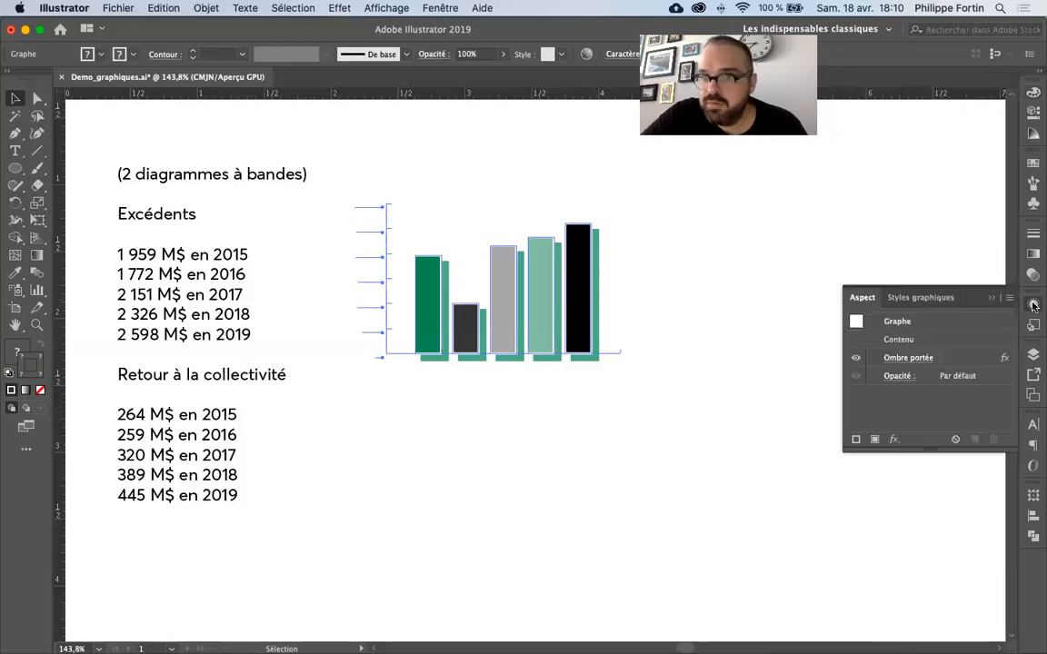
left_click(942, 359)
key("Delete")
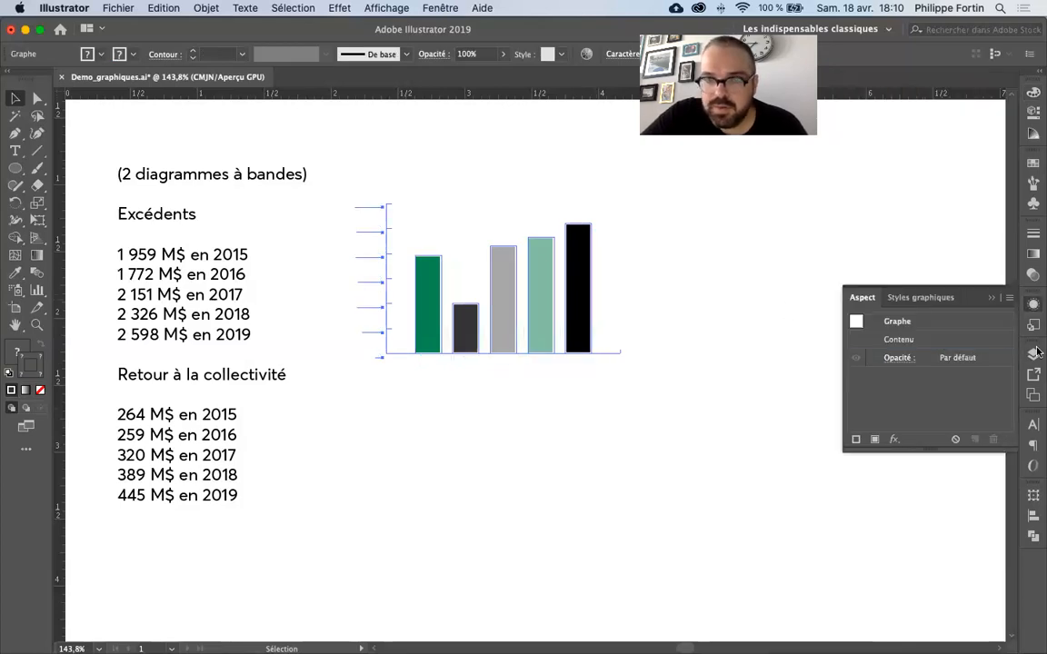
left_click(1033, 305)
Select the five bars of the graph individually and set their stroke to none
key("super+a")
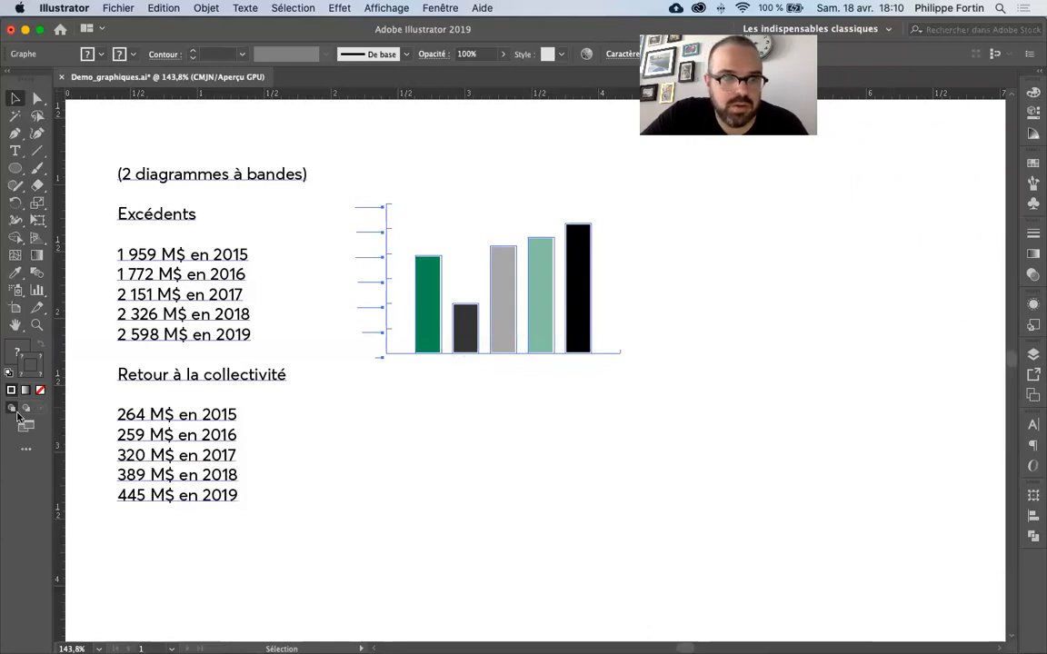
left_click(37, 98)
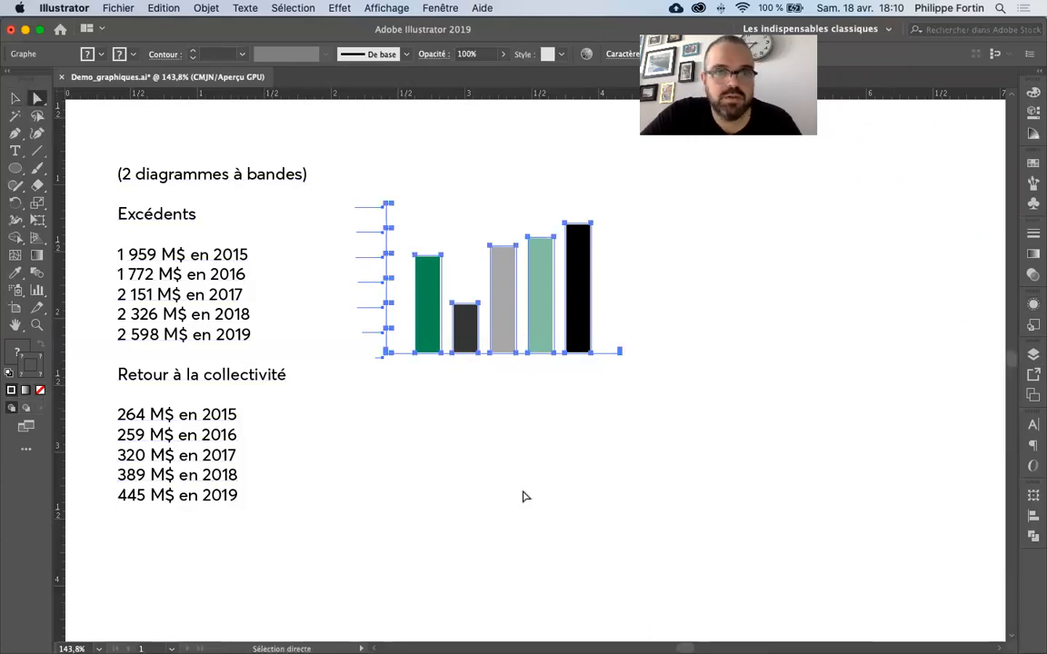
left_click(457, 359)
left_click(427, 327)
left_click(465, 332, "shift")
left_click(503, 331, "shift")
left_click(538, 332, "shift")
left_click(576, 329, "shift")
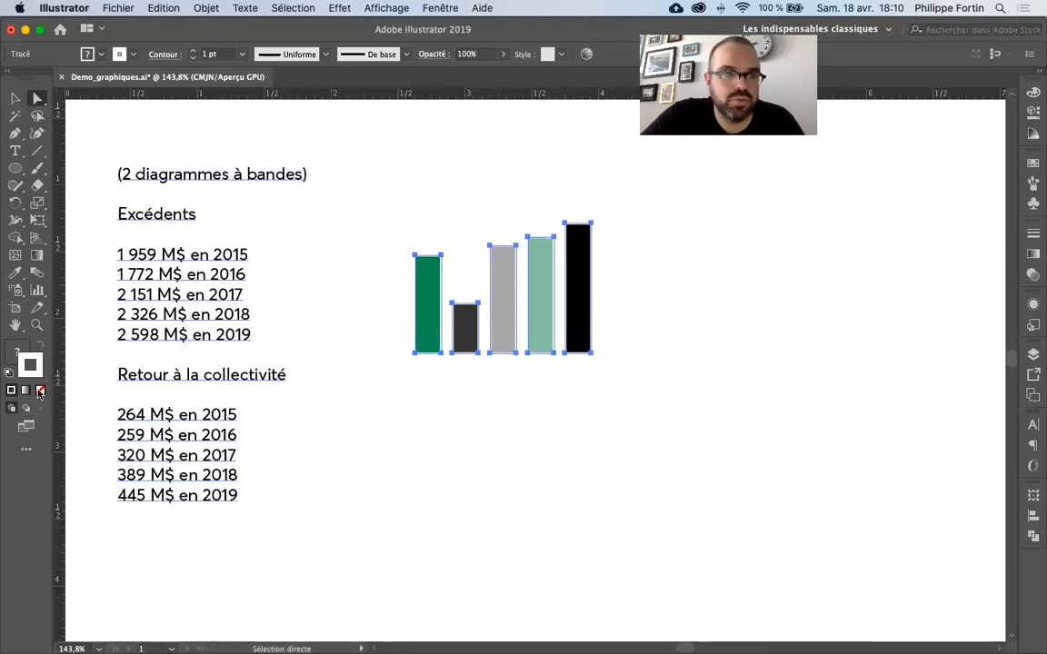
left_click(433, 459)
key("v")
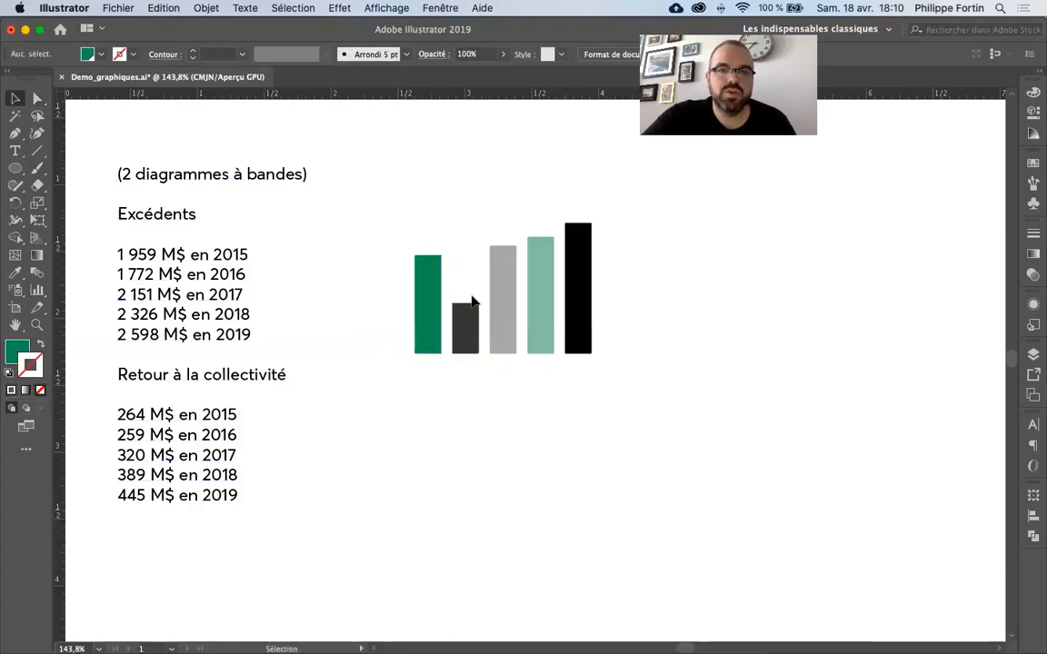
left_click(466, 314)
left_click(814, 365)
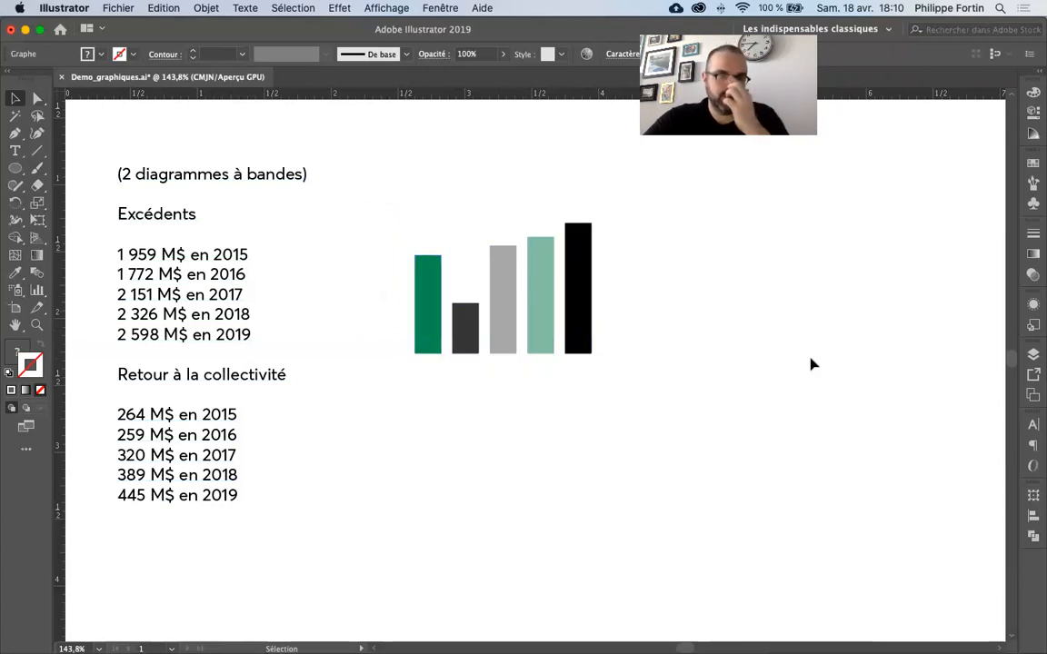
left_click(503, 304)
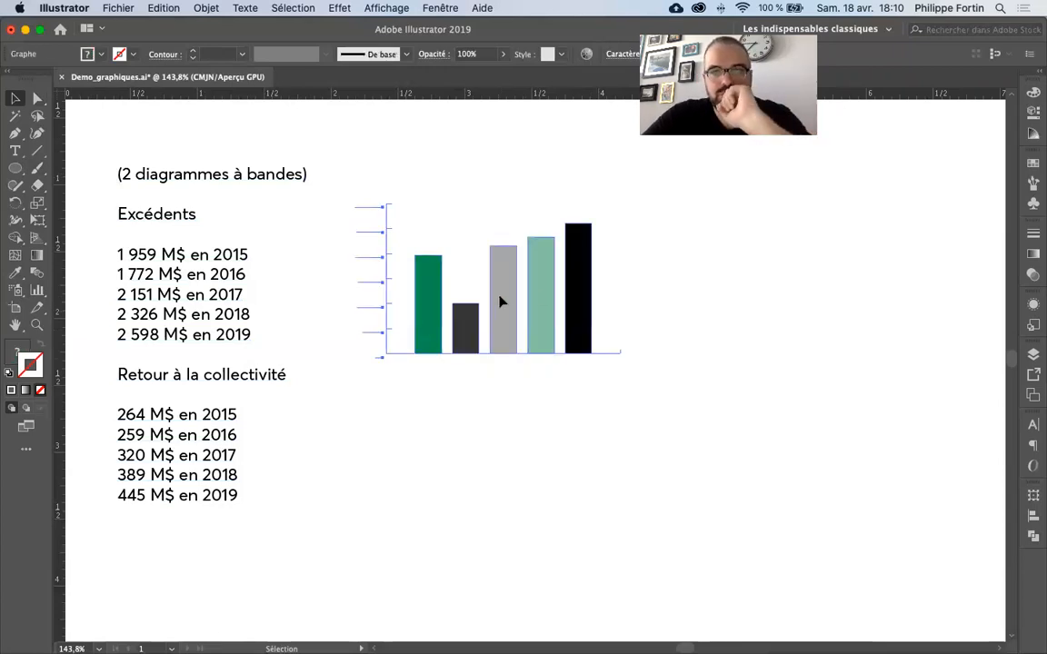
left_click(656, 335)
Copy the whole graph and paste it onto page 7 of the ed_fortin_ph_projet3.indd layout in InDesign
left_click(575, 311)
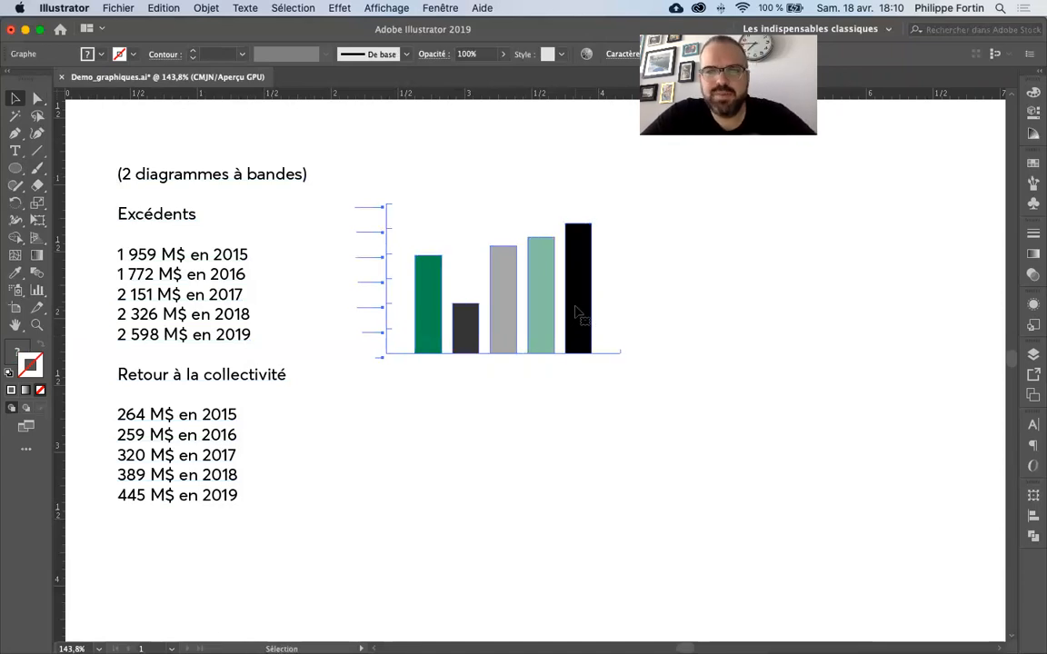
left_click(277, 633)
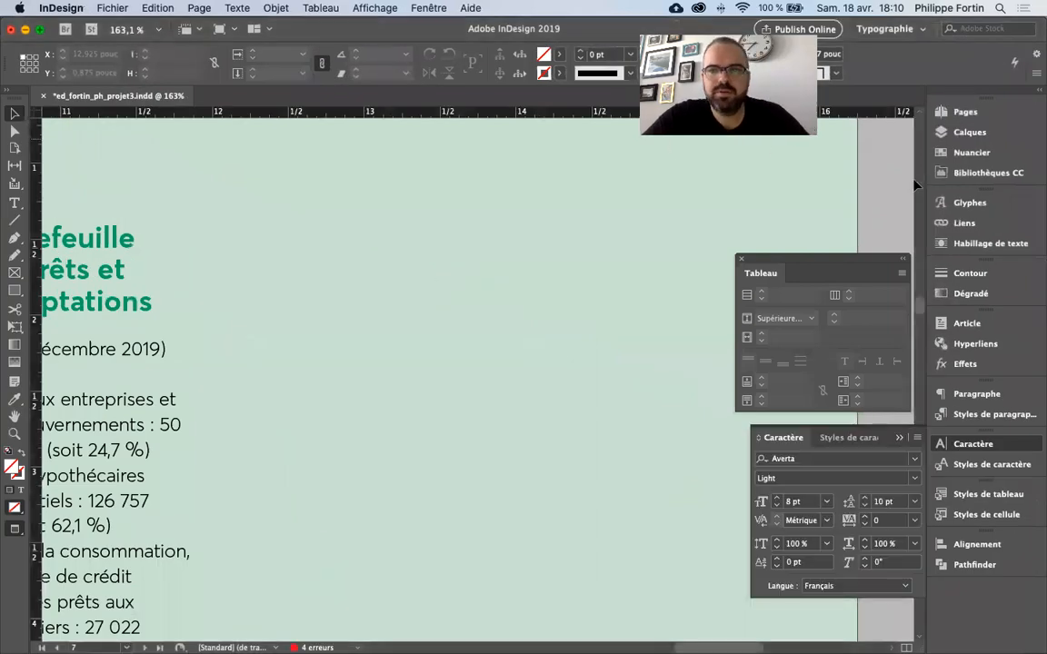
key("super+v")
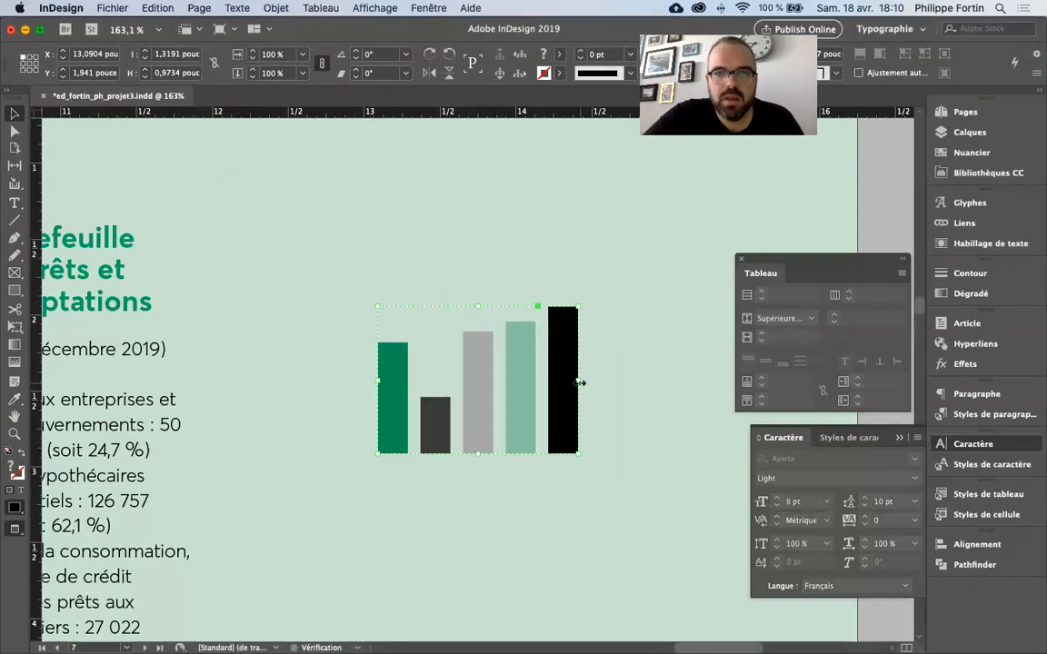
left_click(854, 209)
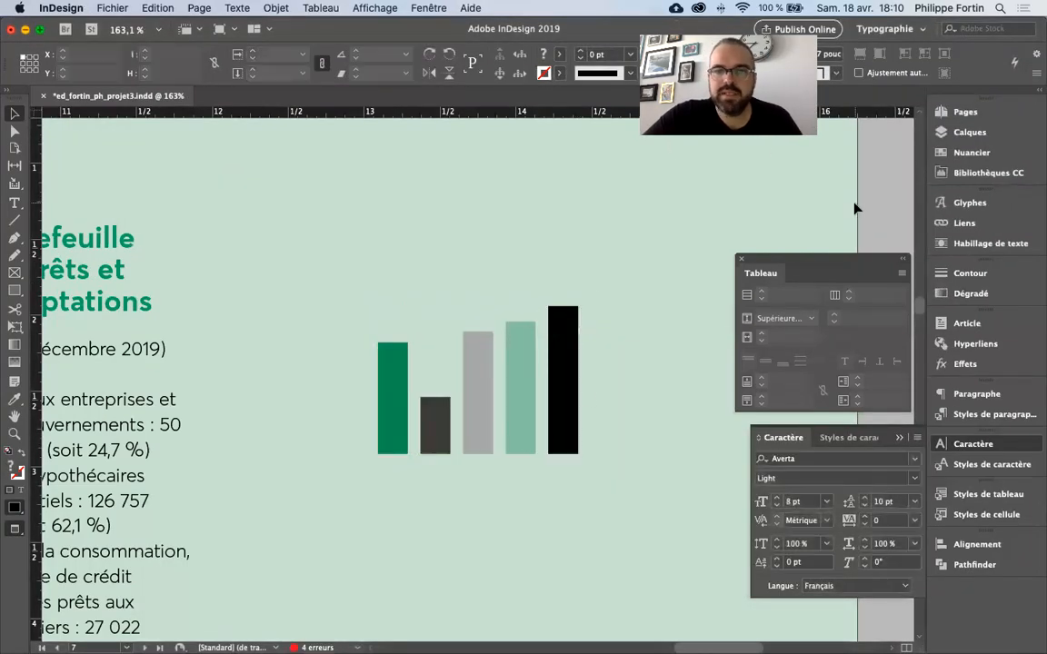
left_click(563, 396)
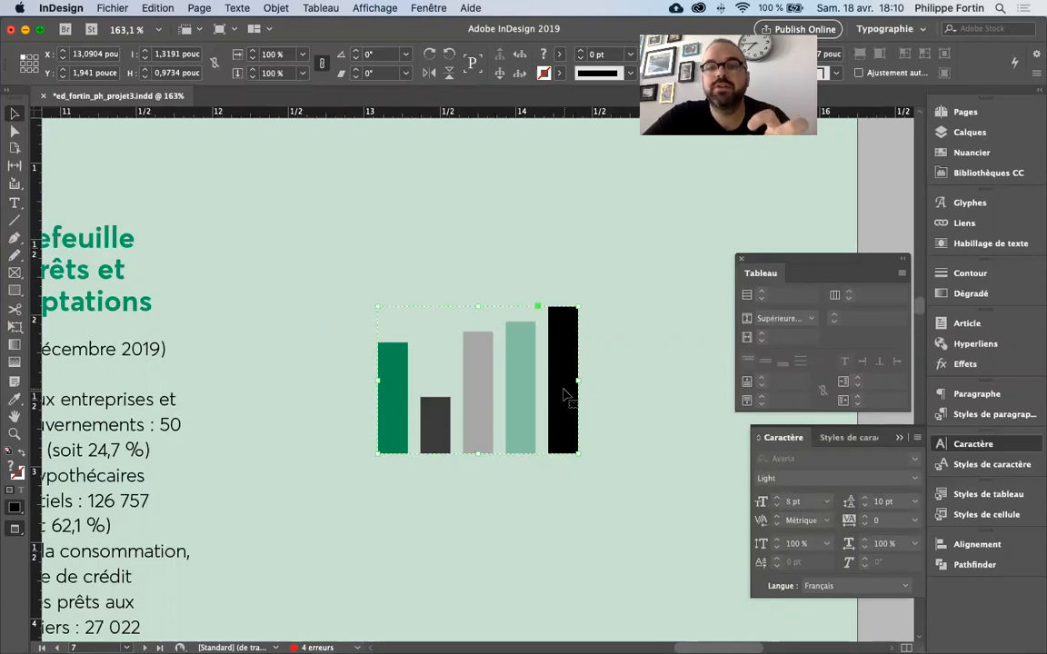
left_click(334, 631)
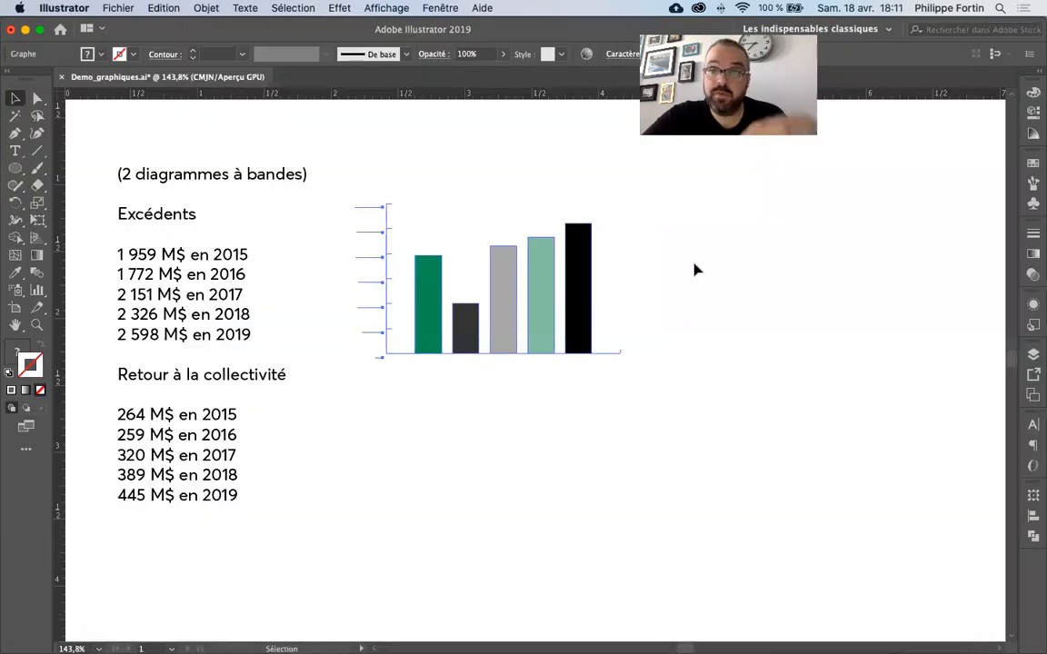
left_click(827, 297)
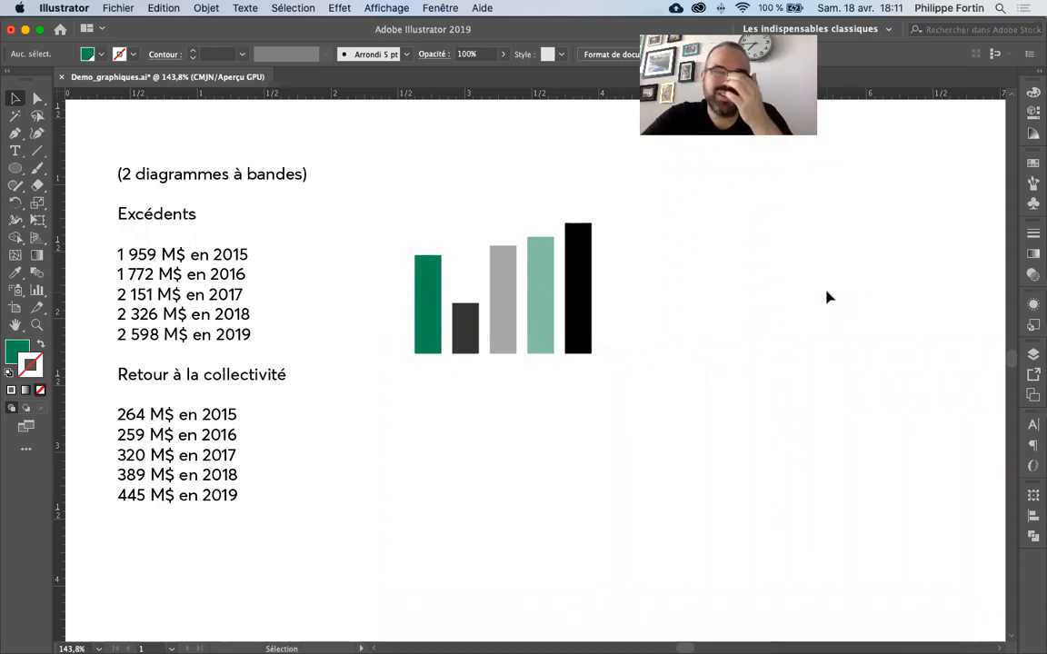
left_click(534, 284)
left_click(797, 408)
mouse_move(362, 636)
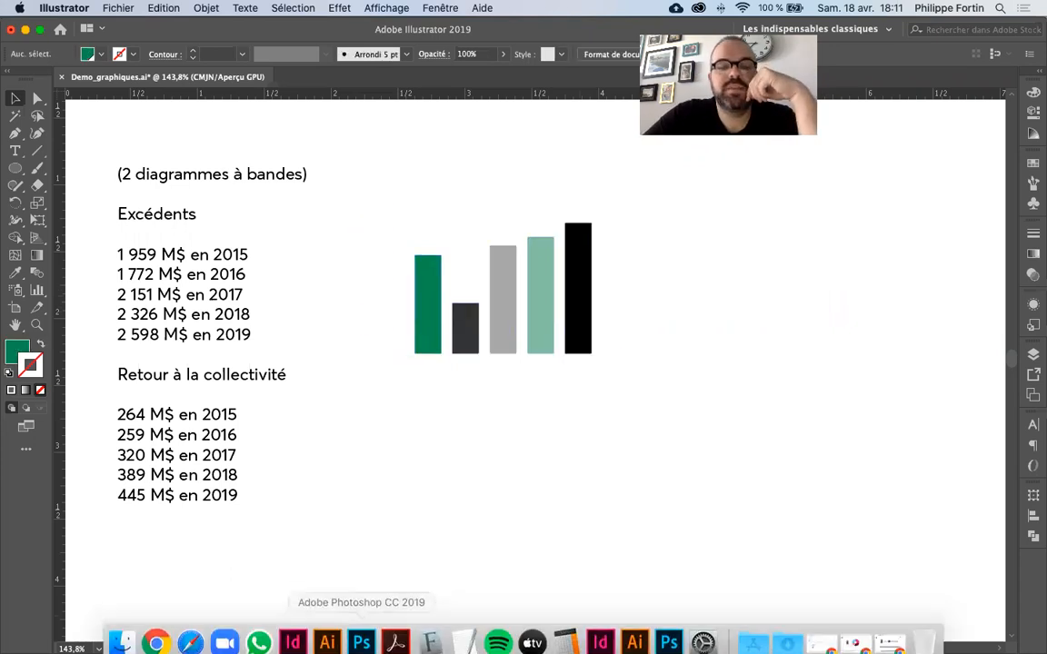
left_click(293, 633)
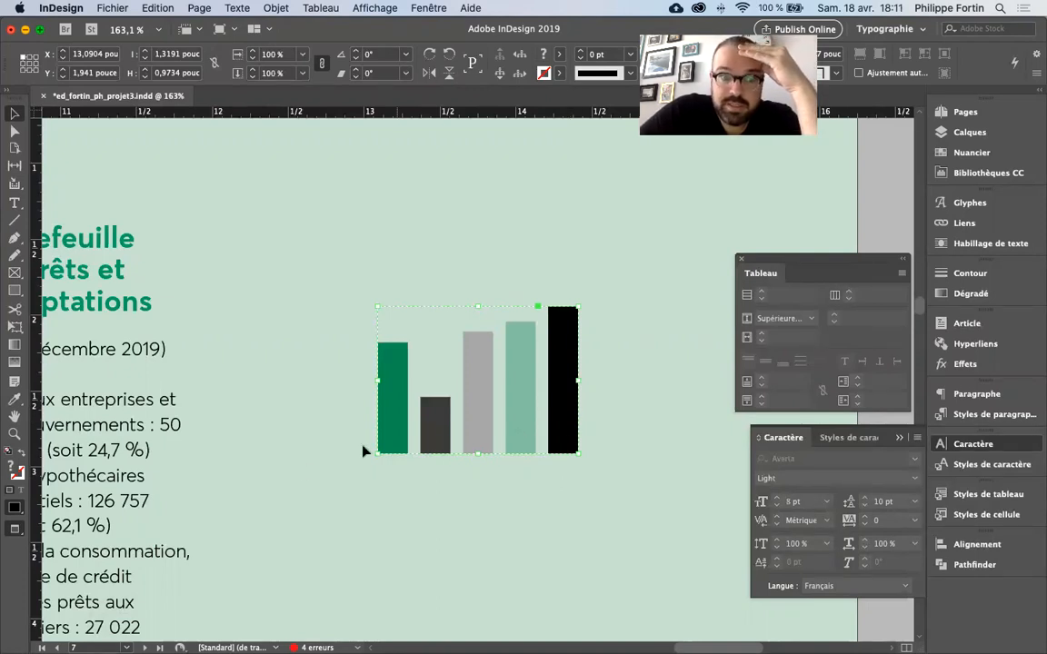
left_click_drag(296, 468, 317, 409)
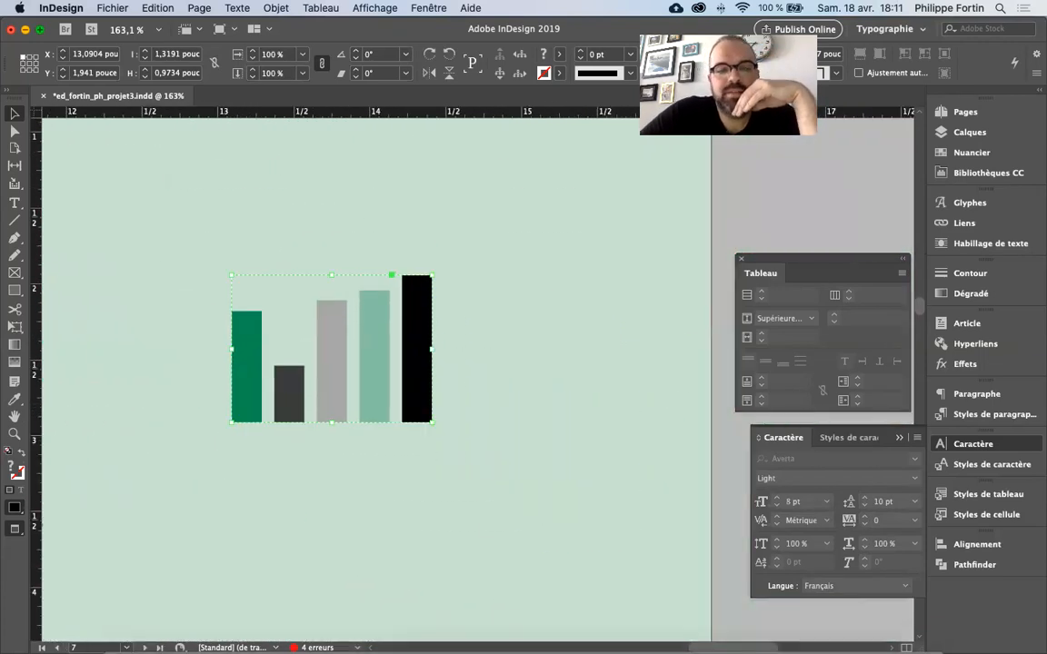
Compare the pasted graph with the original in Illustrator, and delete the pasted copy from page 7 of the InDesign layout
left_click(327, 634)
left_click(572, 269)
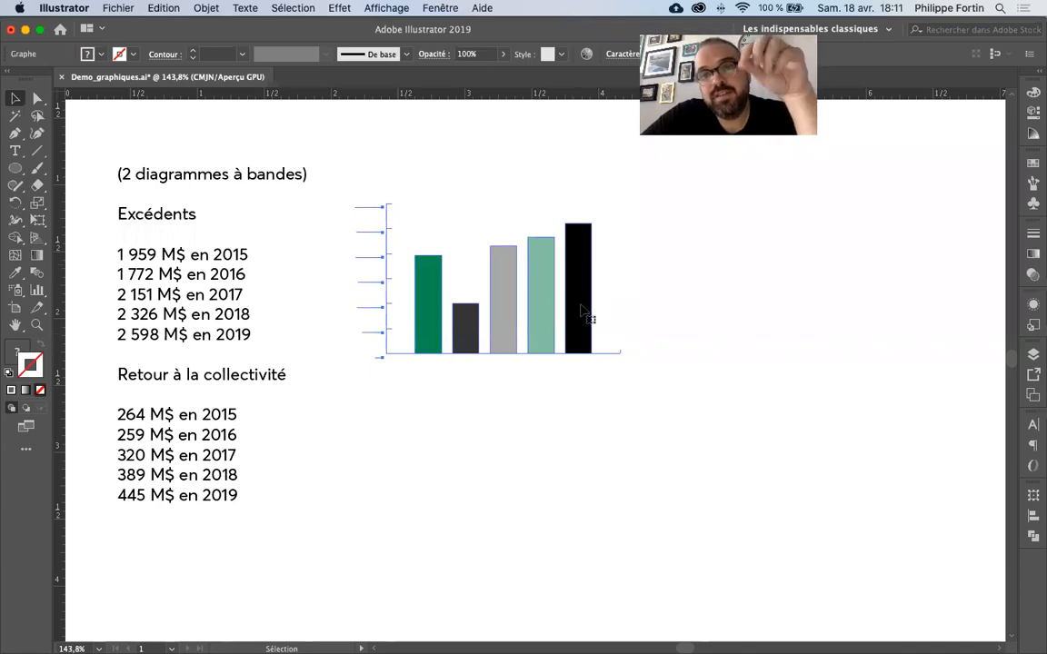
mouse_move(430, 639)
left_click(293, 639)
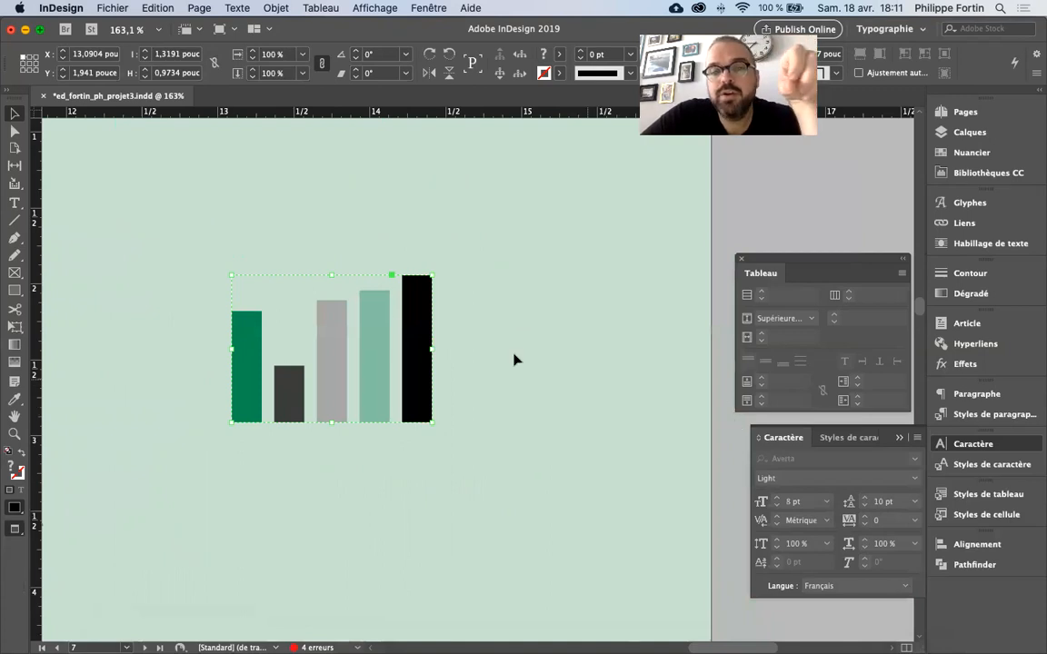
key("BackSpace")
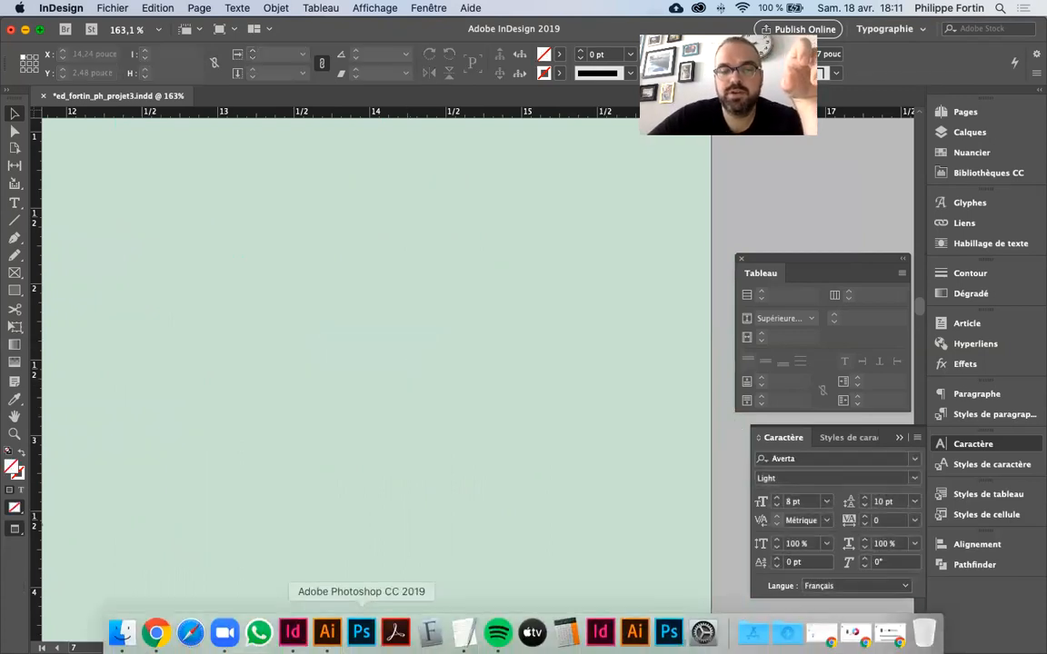
Deselect the graph in Illustrator and review the list of linked files in the InDesign layout
left_click(328, 639)
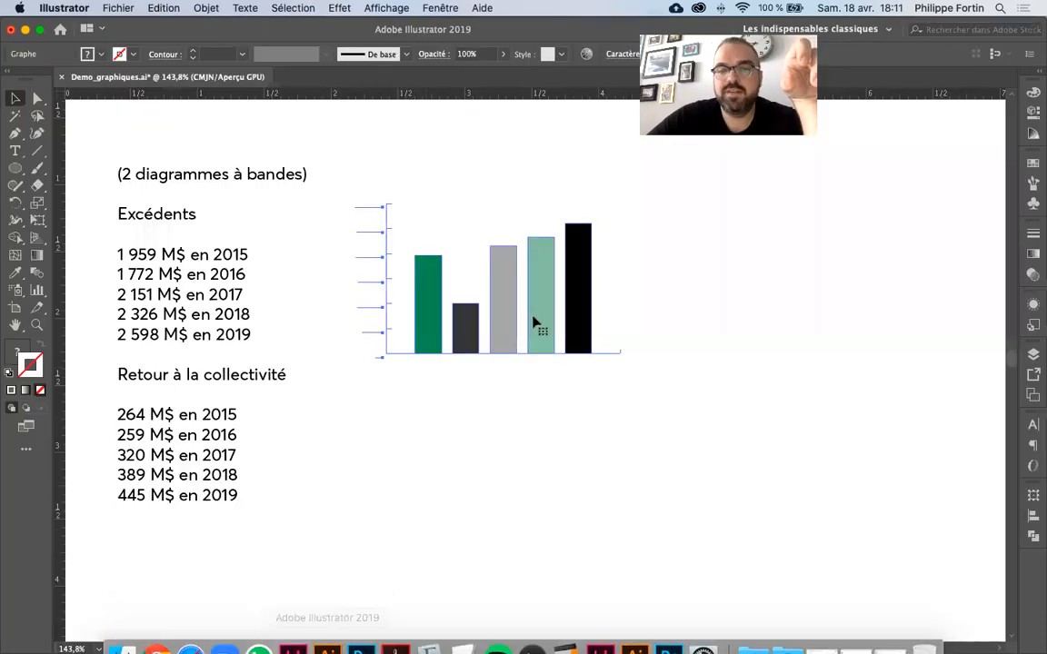
left_click(713, 281)
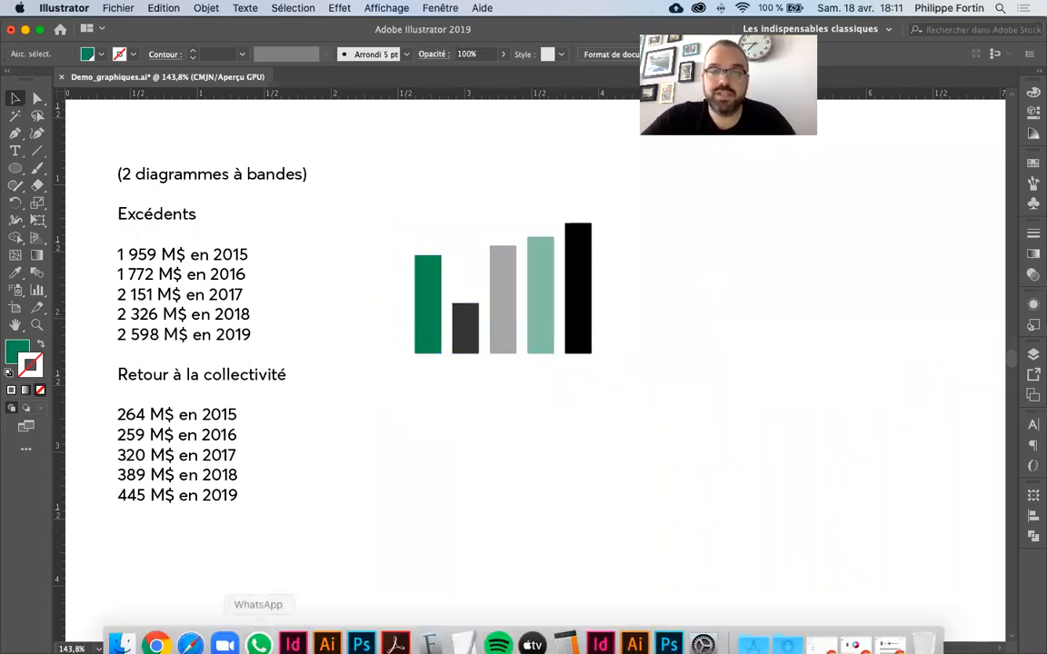
left_click(322, 638)
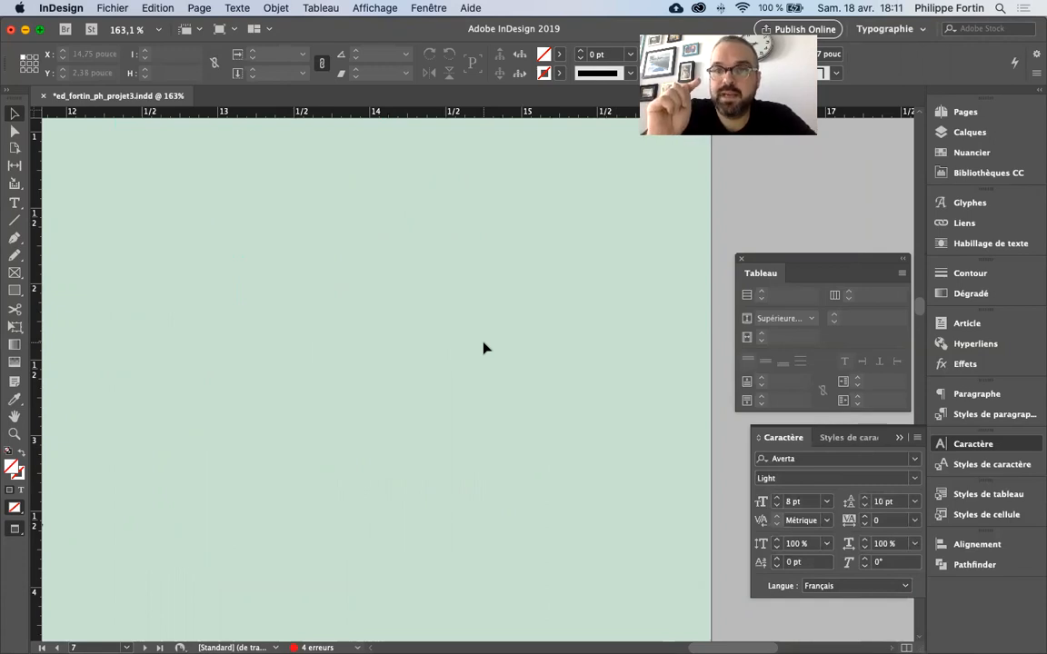
left_click(961, 223)
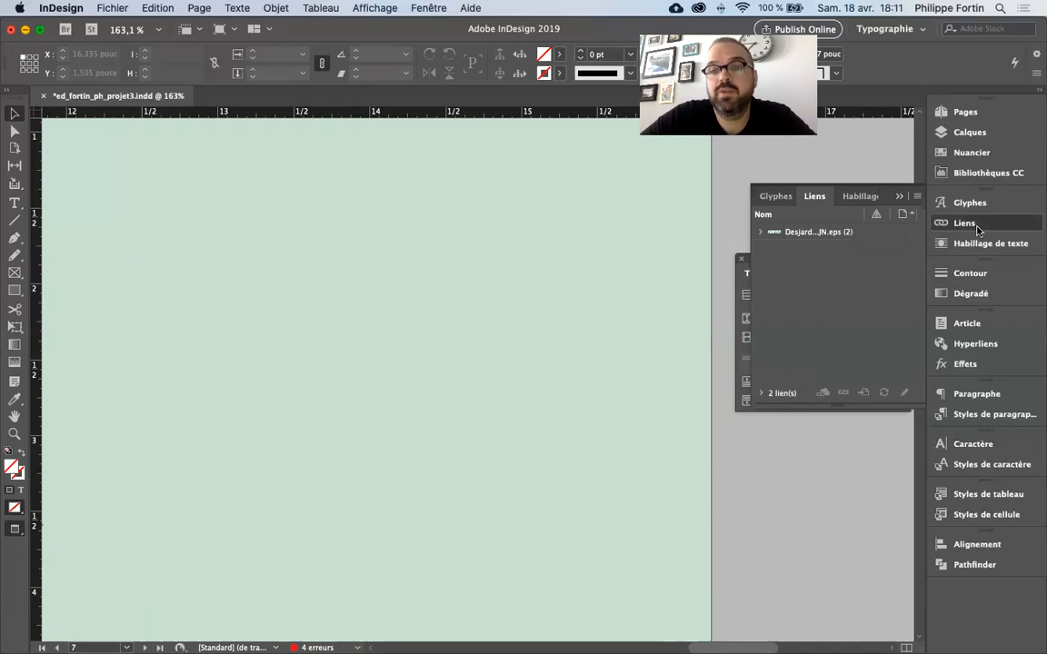
left_click(588, 274)
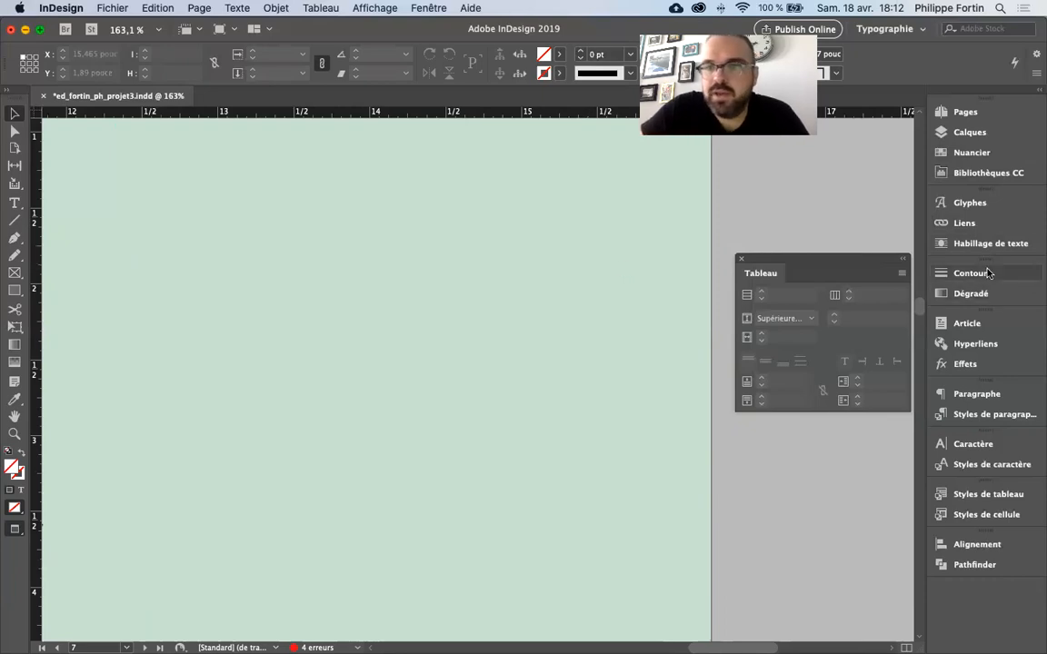
left_click(961, 111)
left_click(952, 117)
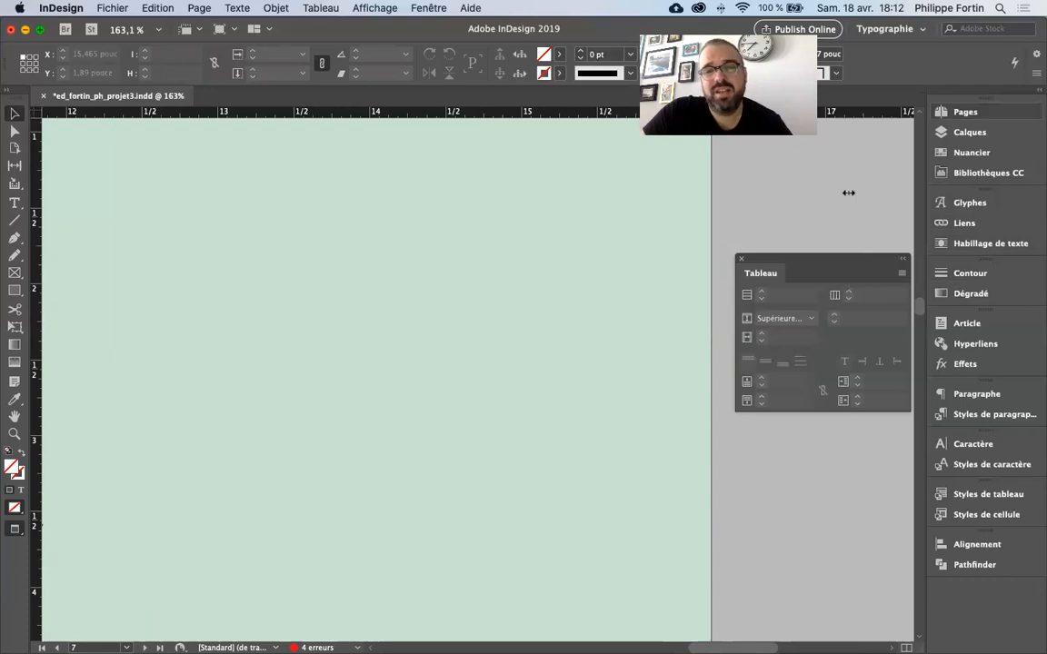
Switch to Illustrator and save Demo_graphiques.ai
mouse_move(385, 639)
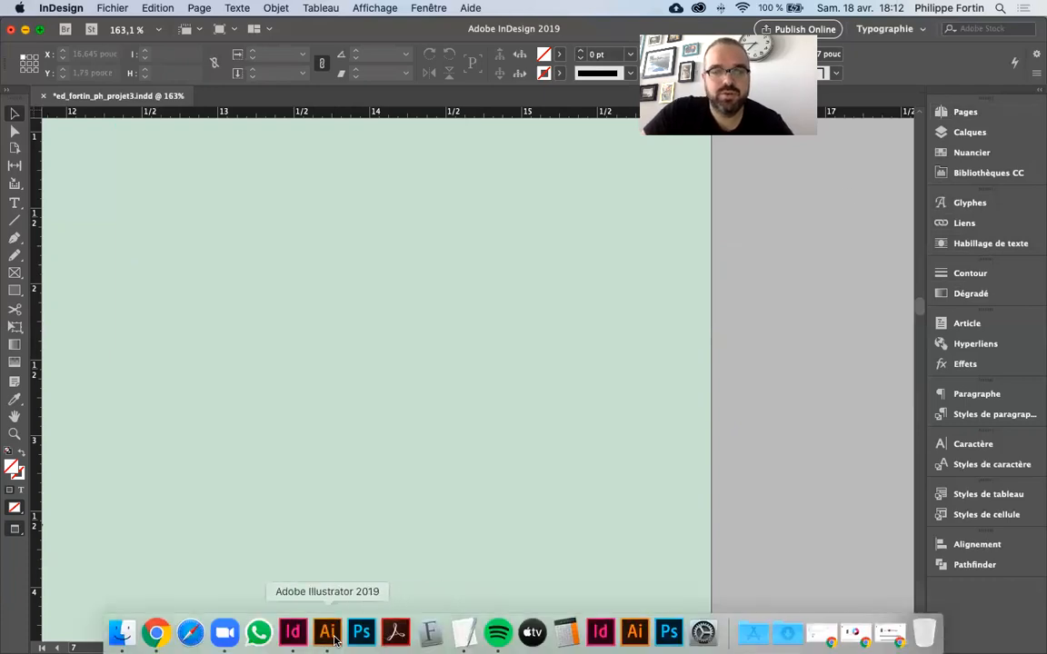
left_click(327, 632)
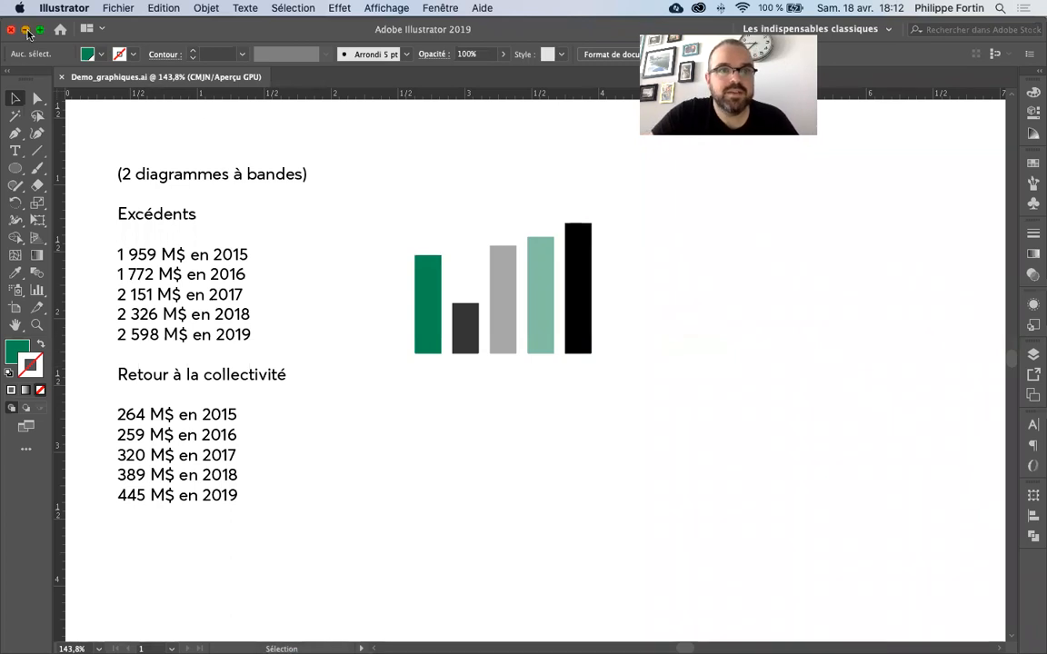
Return to InDesign and draw an empty rectangular graphic frame about 2.16 by 1.42 inches on page 7
key("super+Tab")
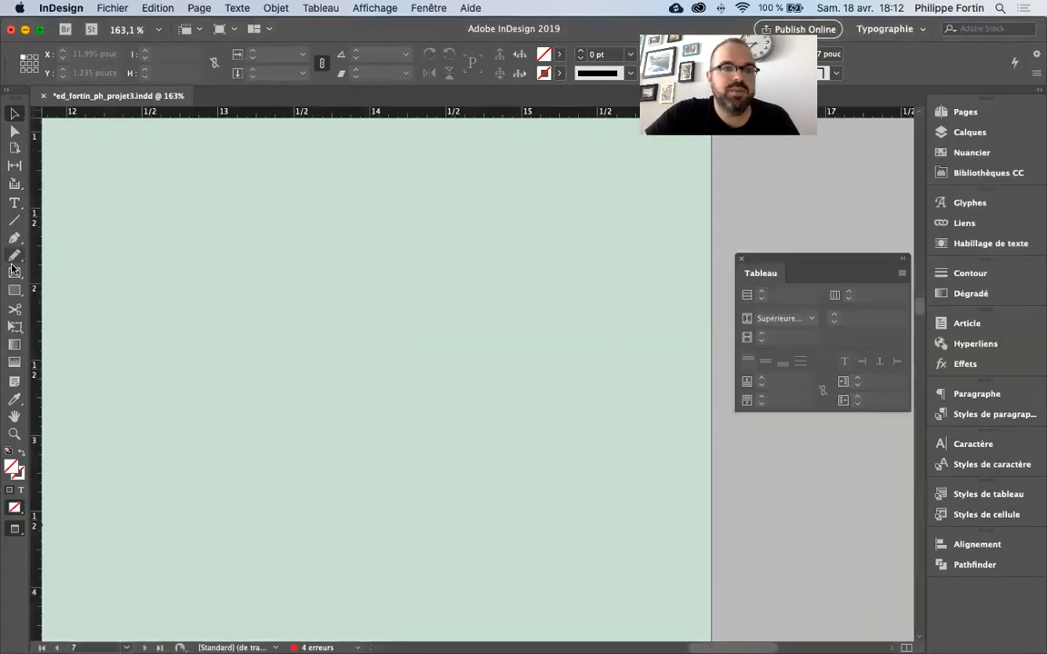
left_click(13, 273)
left_click_drag(331, 194, 658, 408)
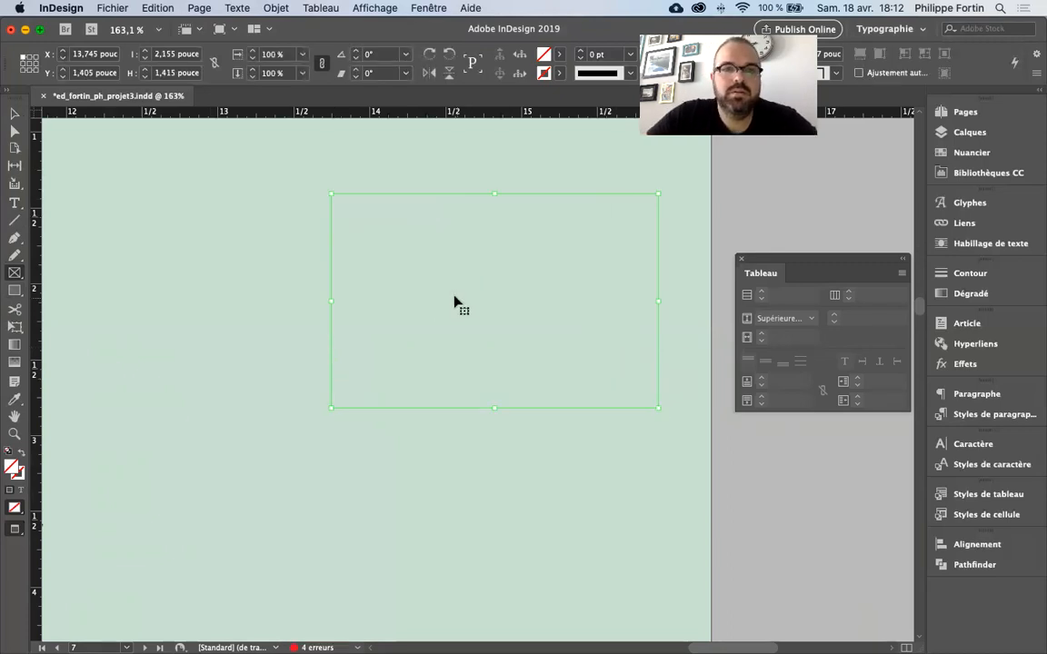
Start importing a file into the frame and browse to the DEMO folder inside Cours 10a, 2 - Video - Graphiques
key("super+d")
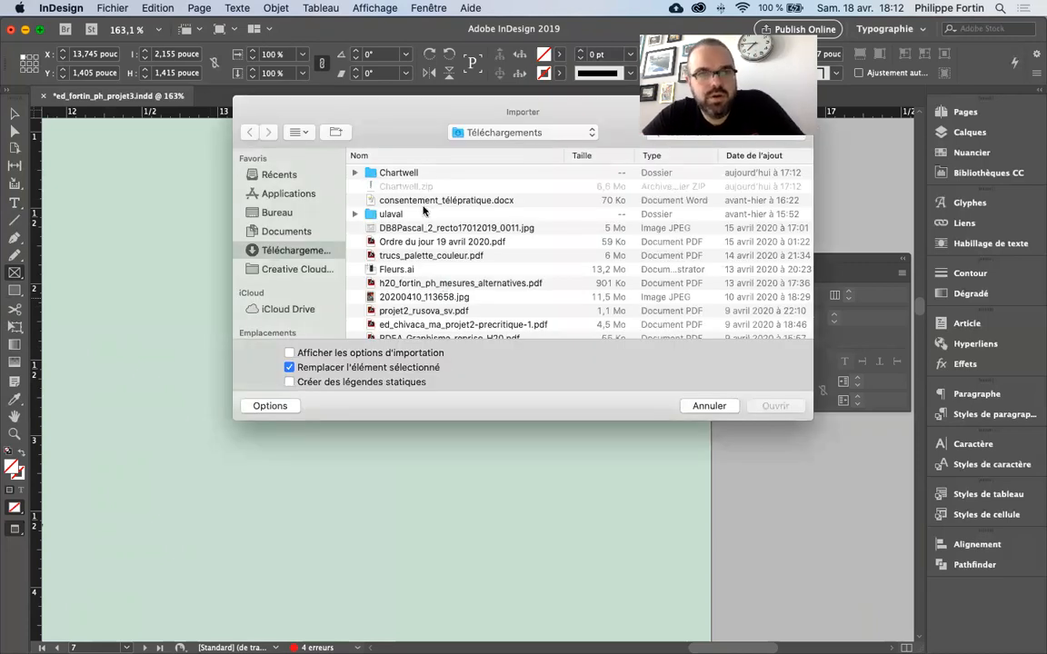
left_click(274, 211)
left_click(403, 178)
double_click(402, 178)
double_click(409, 171)
left_click(466, 157)
double_click(404, 200)
double_click(425, 206)
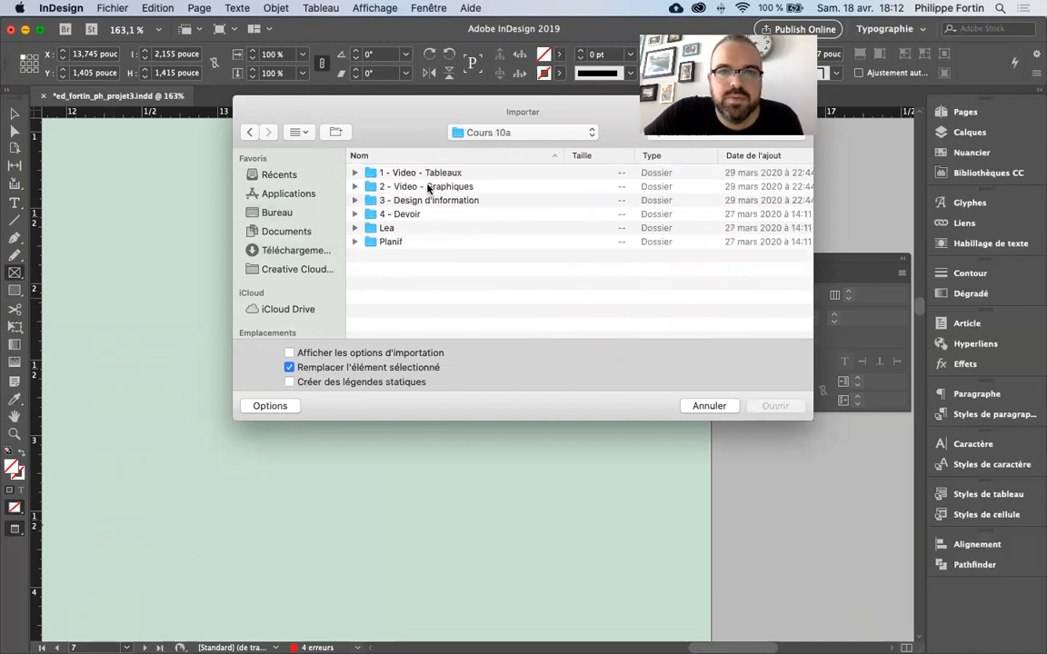
double_click(431, 187)
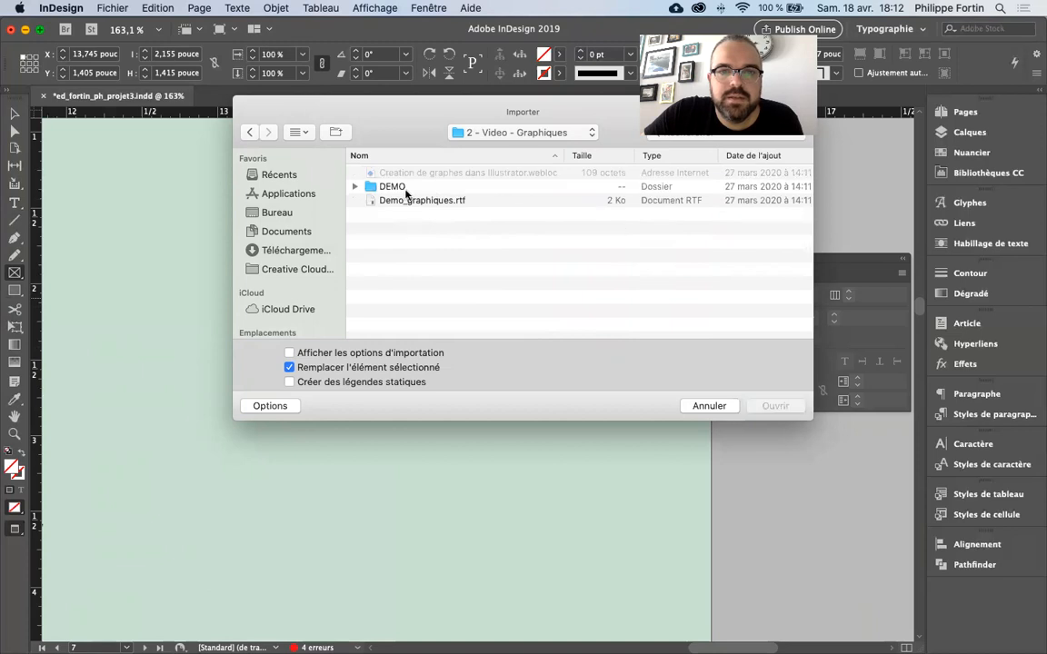
left_click(406, 201)
double_click(401, 187)
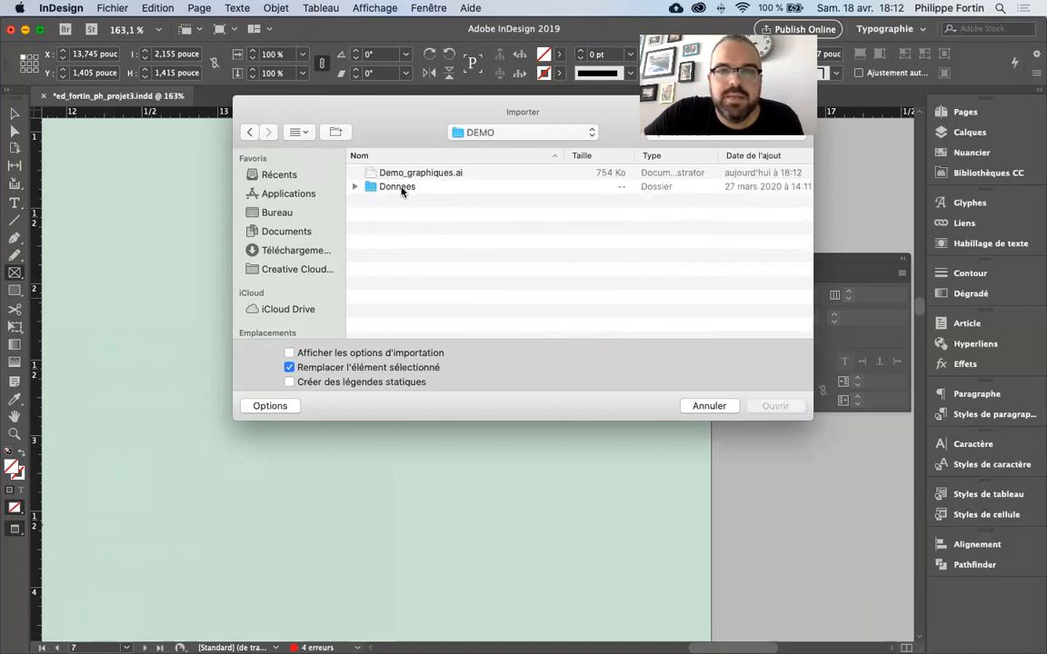
Preview Demo_graphiques.ai and import it into the selected frame
left_click(419, 174)
key("space")
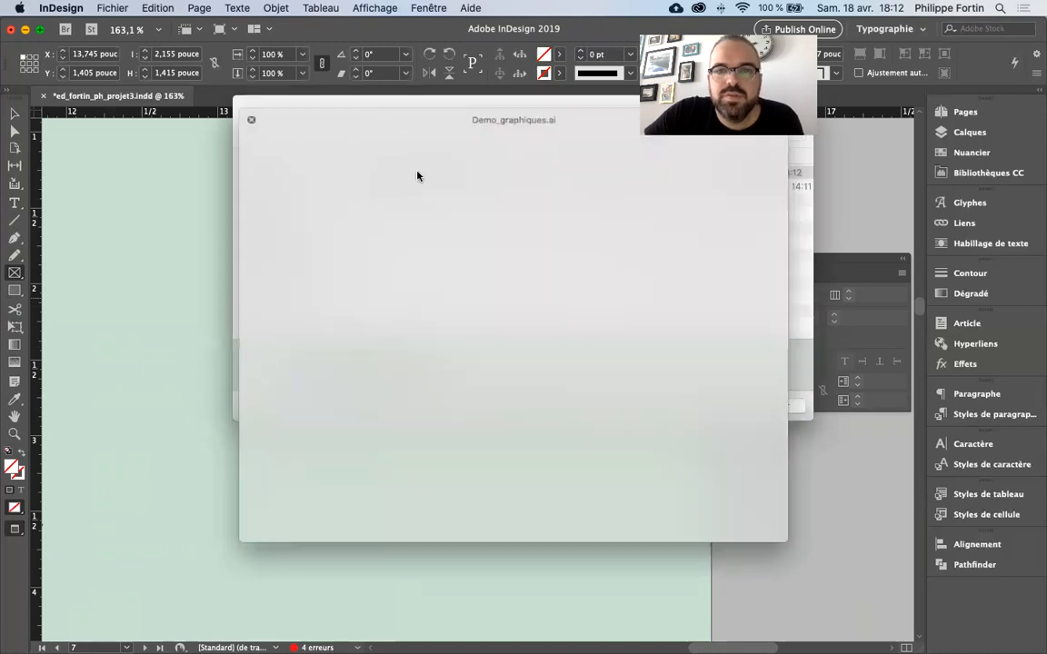
key("space")
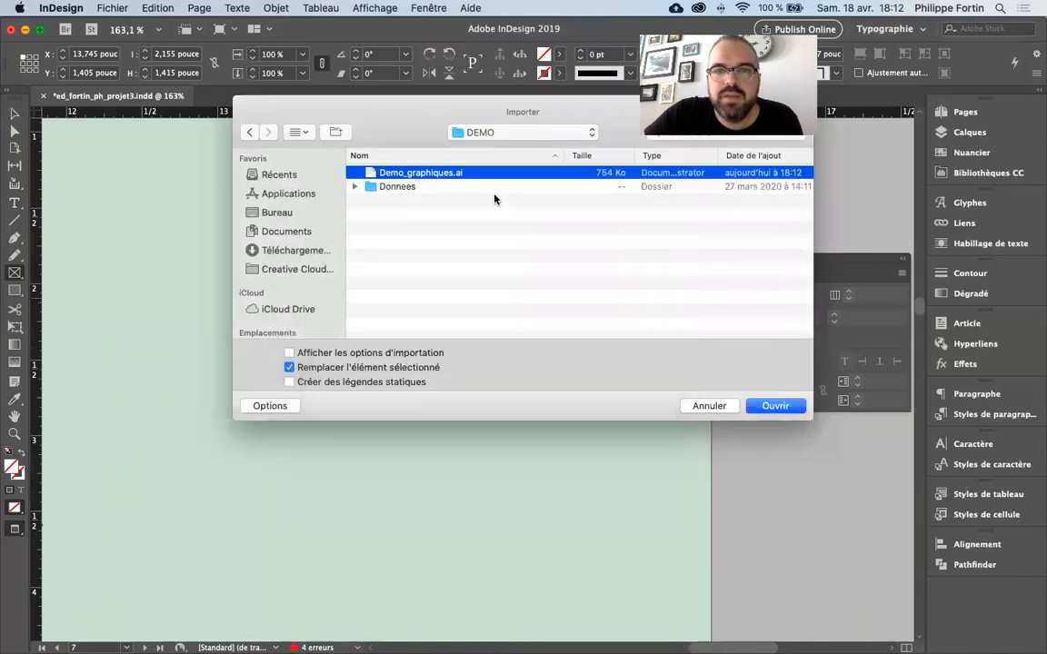
key("space")
key("space")
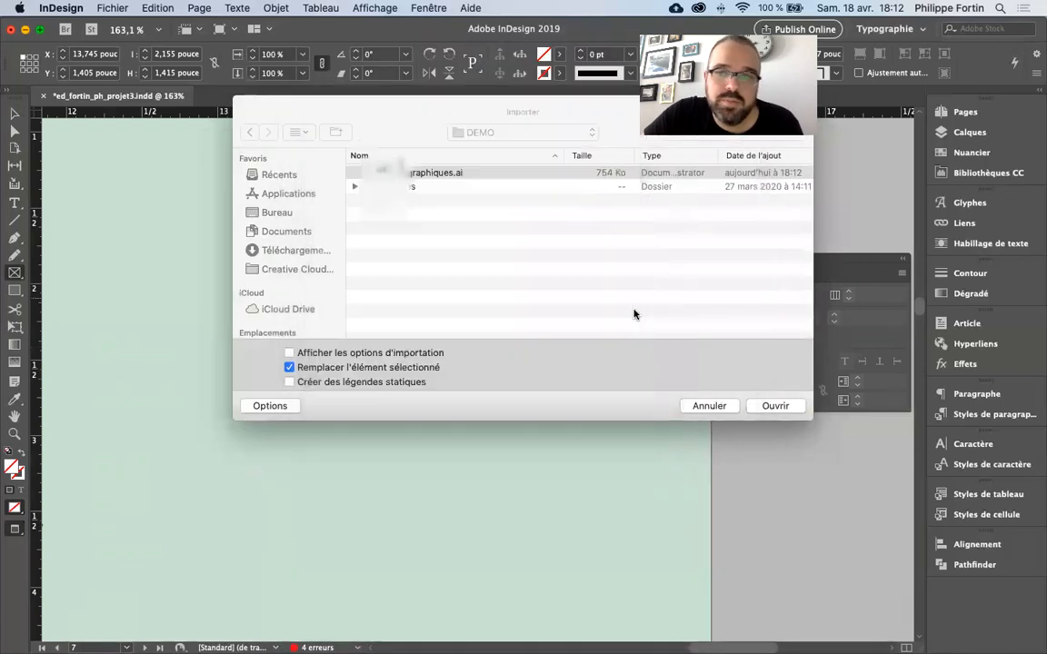
key("space")
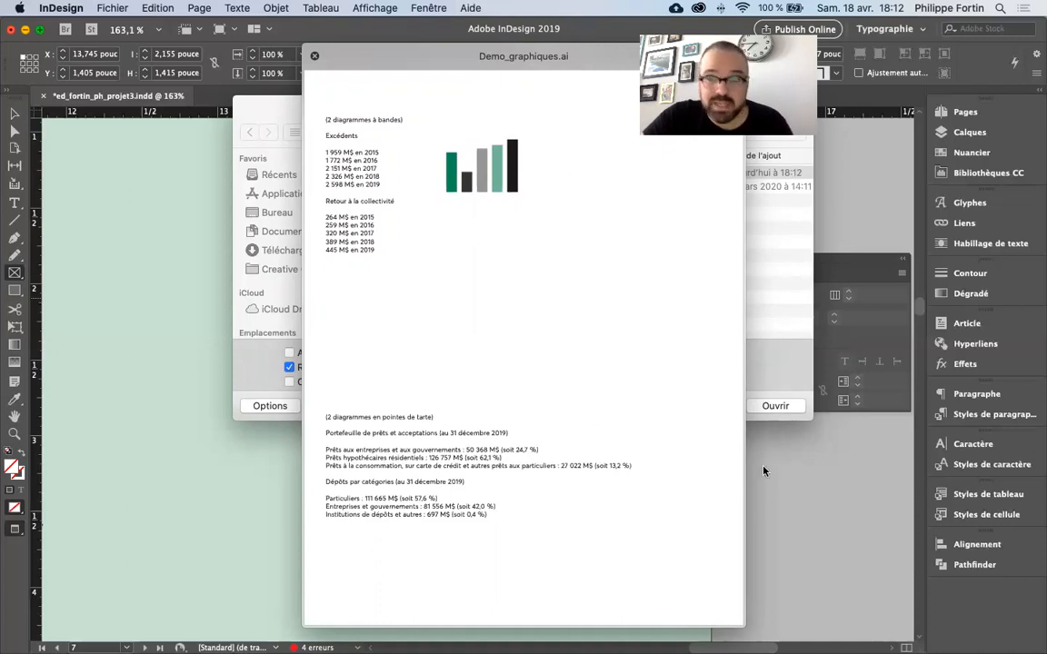
key("space")
left_click(775, 406)
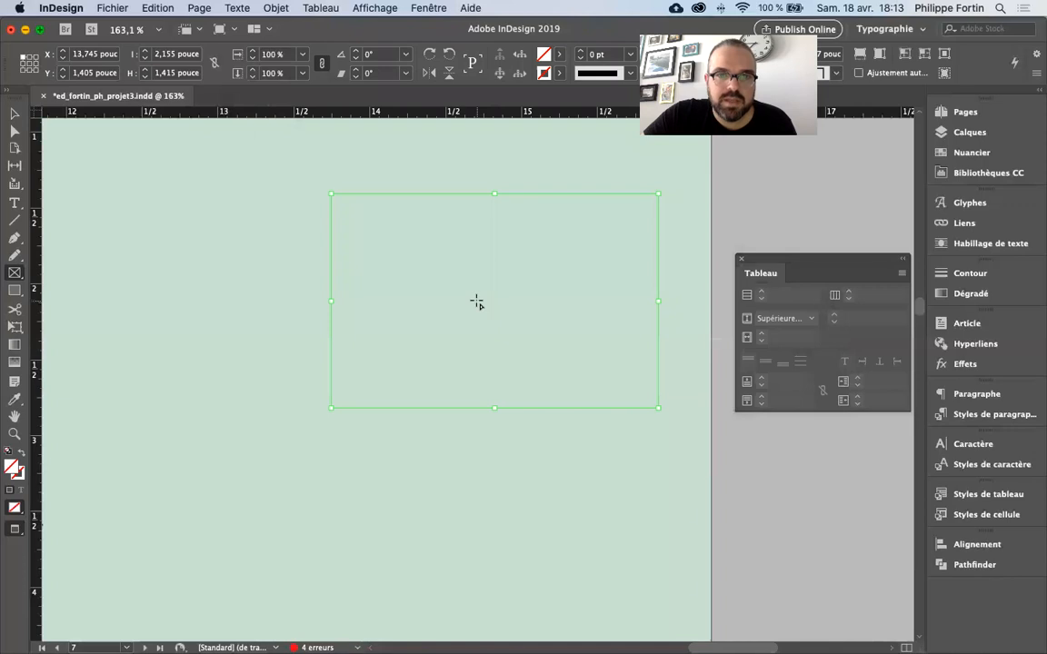
Shift the imported artwork inside its frame so that only the five-bar graph shows
left_click(15, 131)
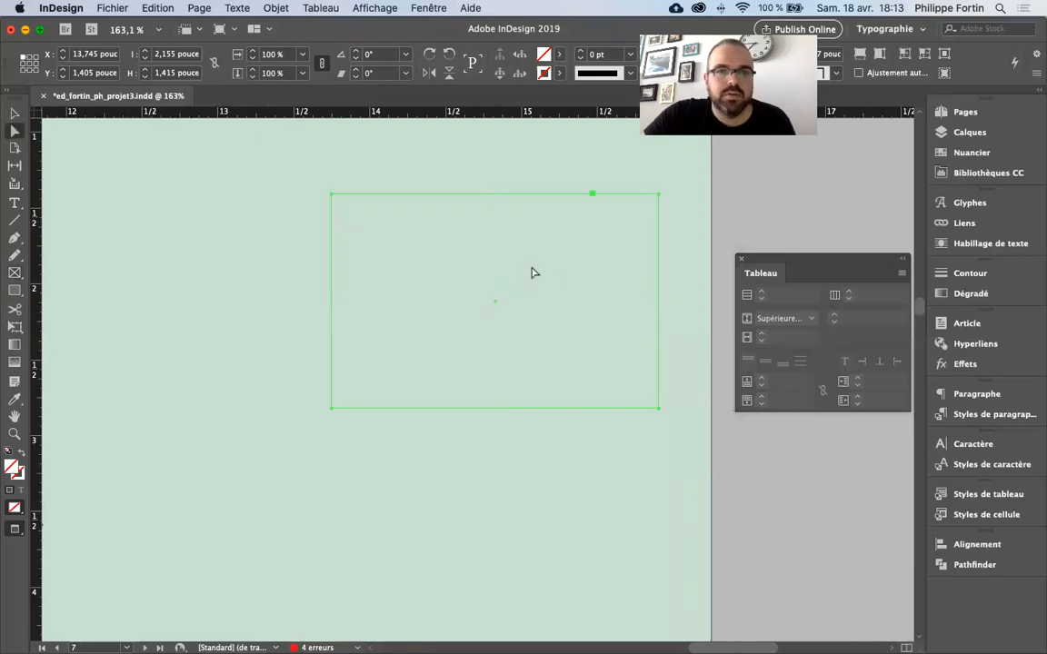
left_click_drag(559, 285, 593, 398)
left_click_drag(564, 260, 536, 325)
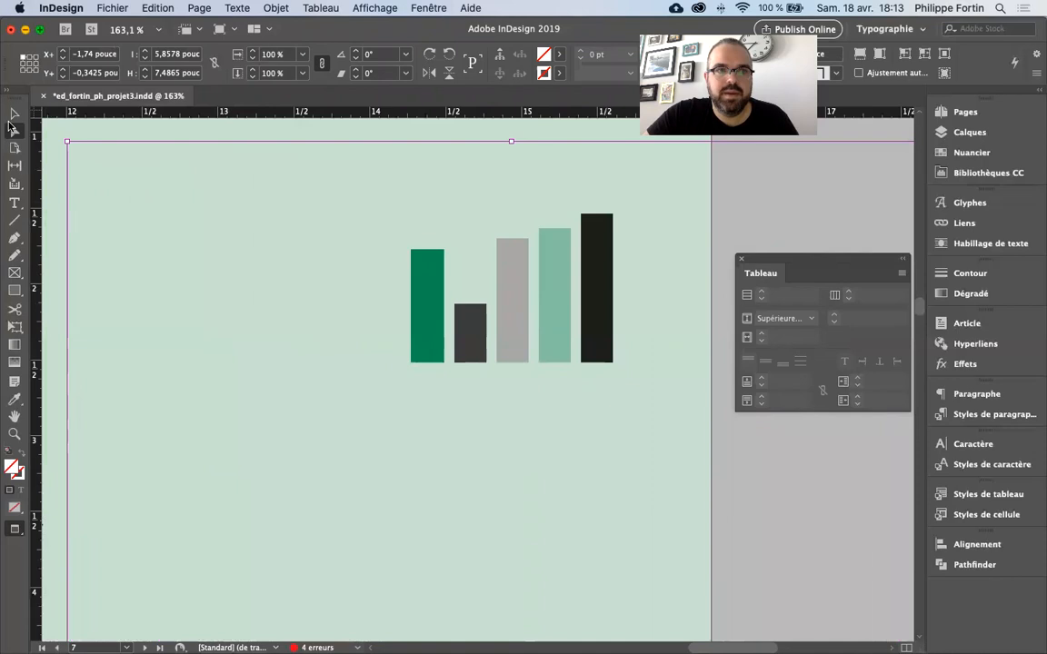
Select the graph's frame and move it up and slightly left, to about X 13.6 and Y 1.14 inches
left_click(14, 113)
left_click(542, 313)
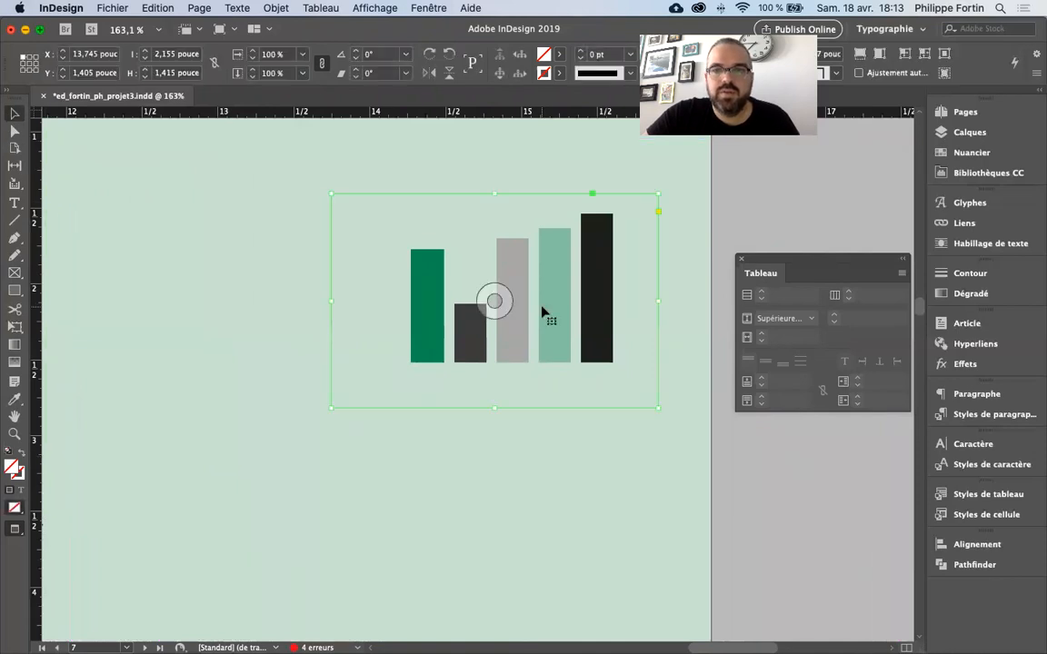
key("super+minus")
key("super+minus")
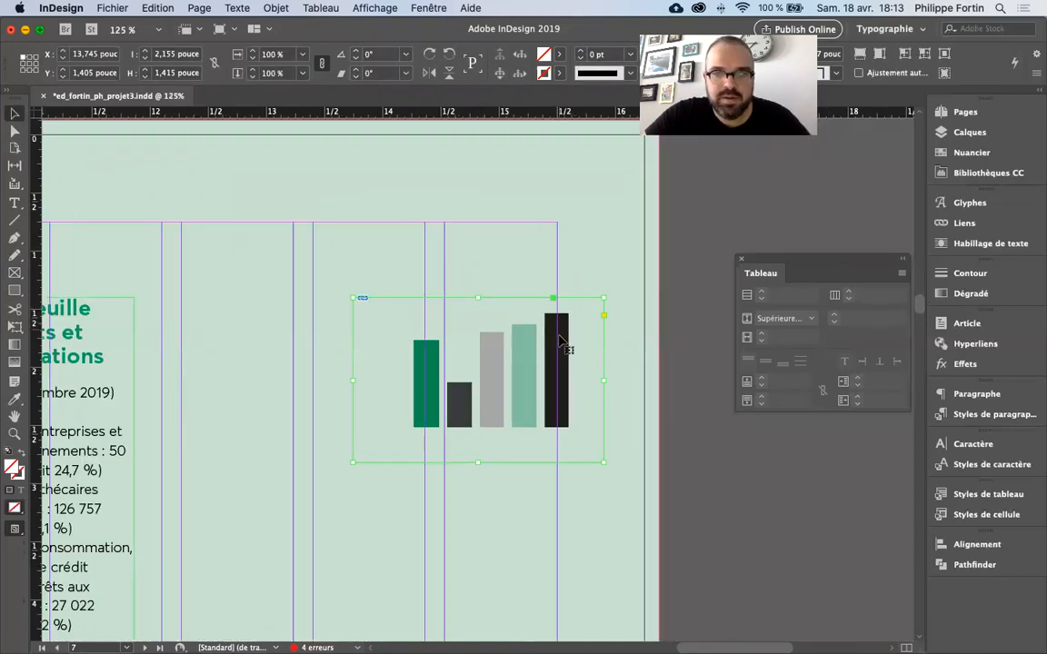
left_click_drag(577, 374, 560, 344)
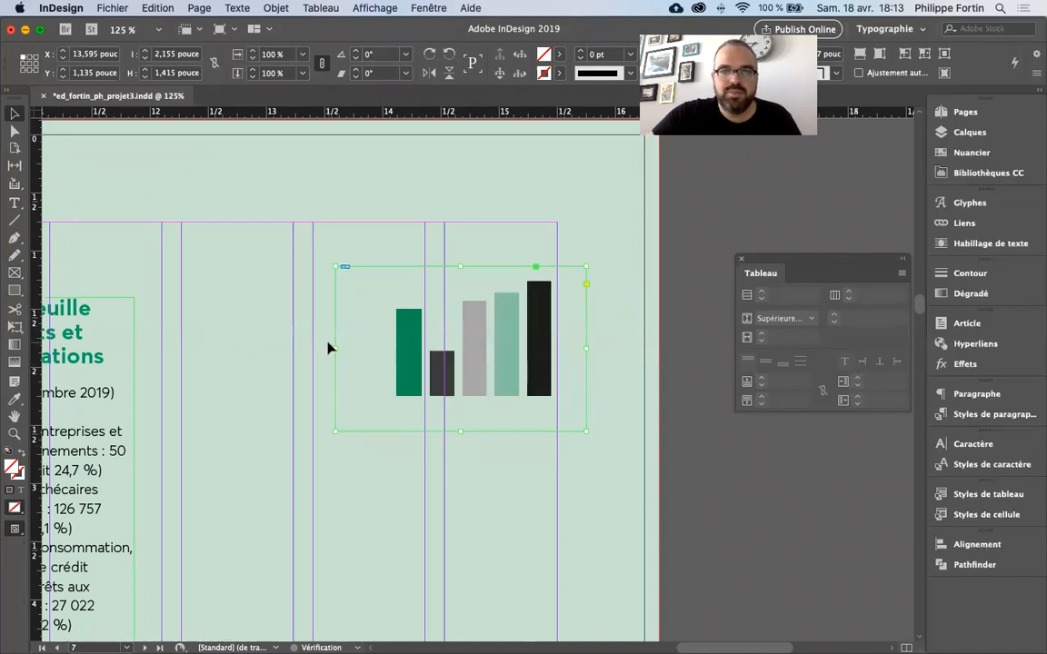
Narrow the graph's frame from its left edge to about 2 inches wide and move it closer to the page's margin guides
left_click_drag(336, 347, 135, 346)
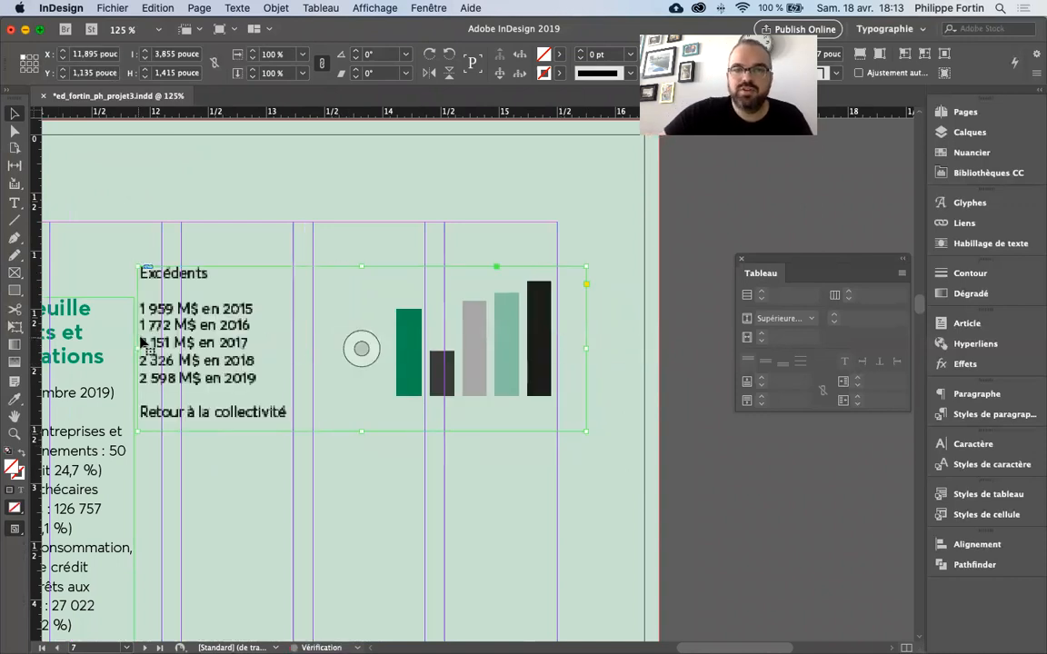
key("super+z")
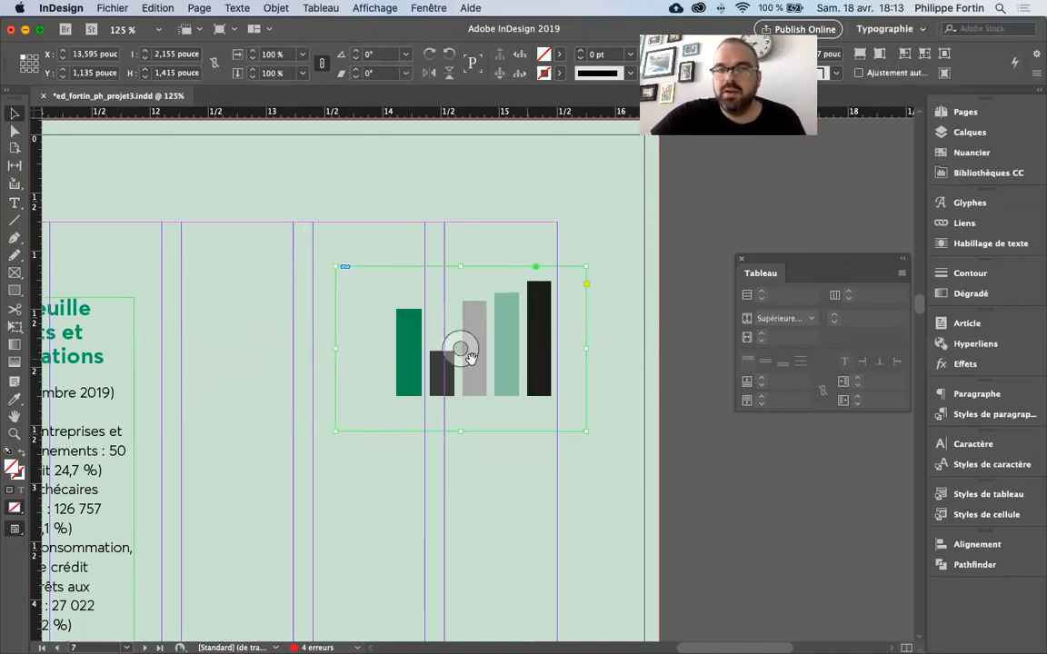
left_click_drag(335, 348, 353, 346)
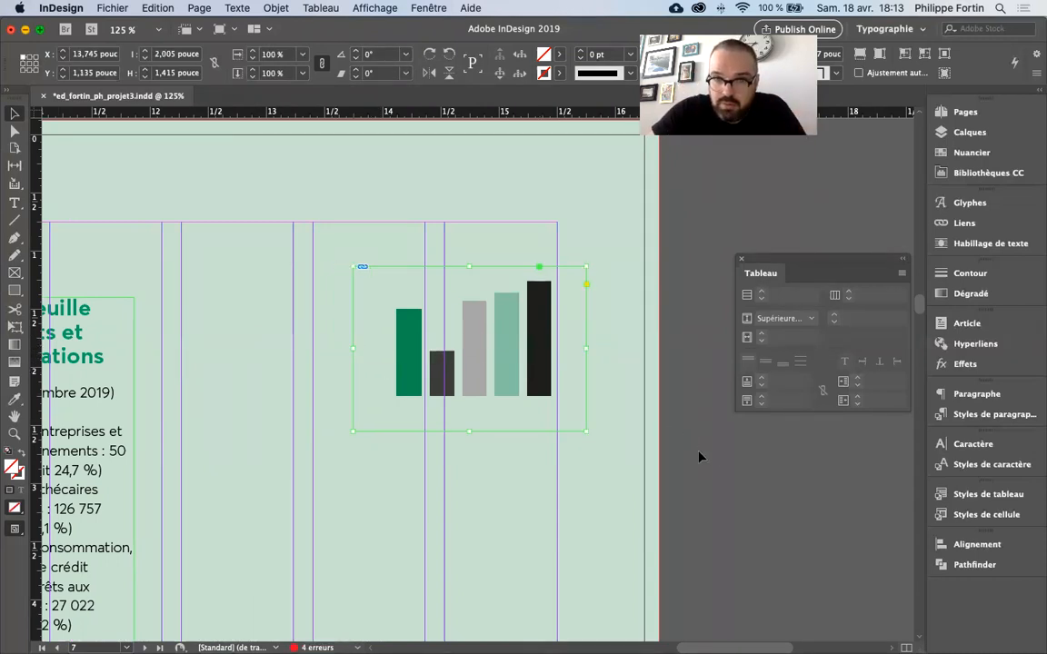
left_click_drag(549, 381, 526, 367)
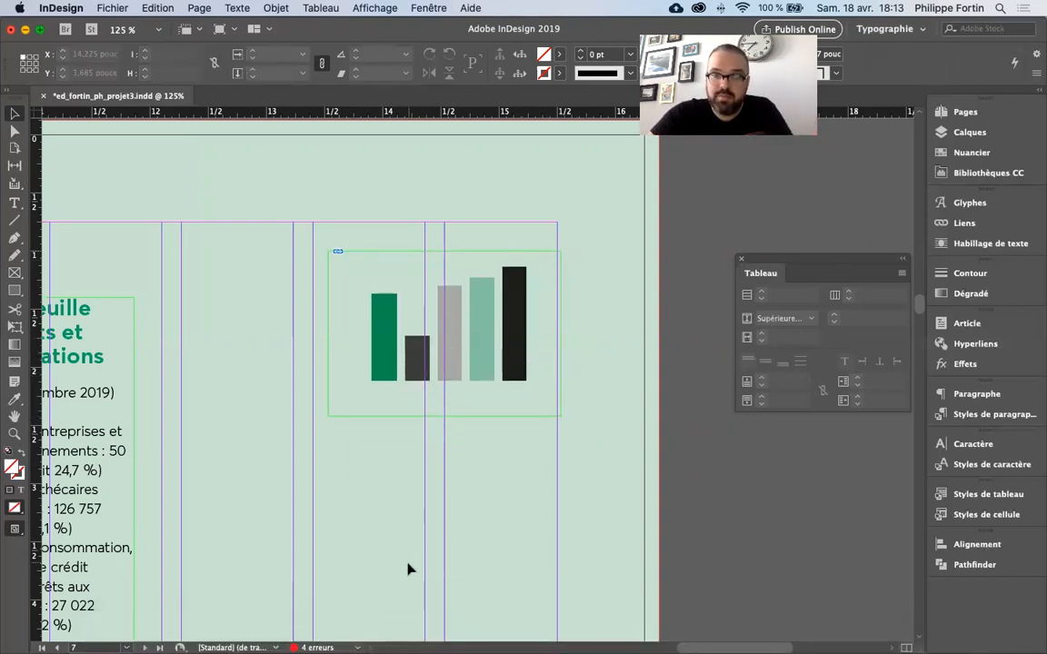
Switch to Illustrator, set the second value in the graph's data to 2000, and save the document
left_click(320, 633)
left_click(470, 338)
right_click(507, 328)
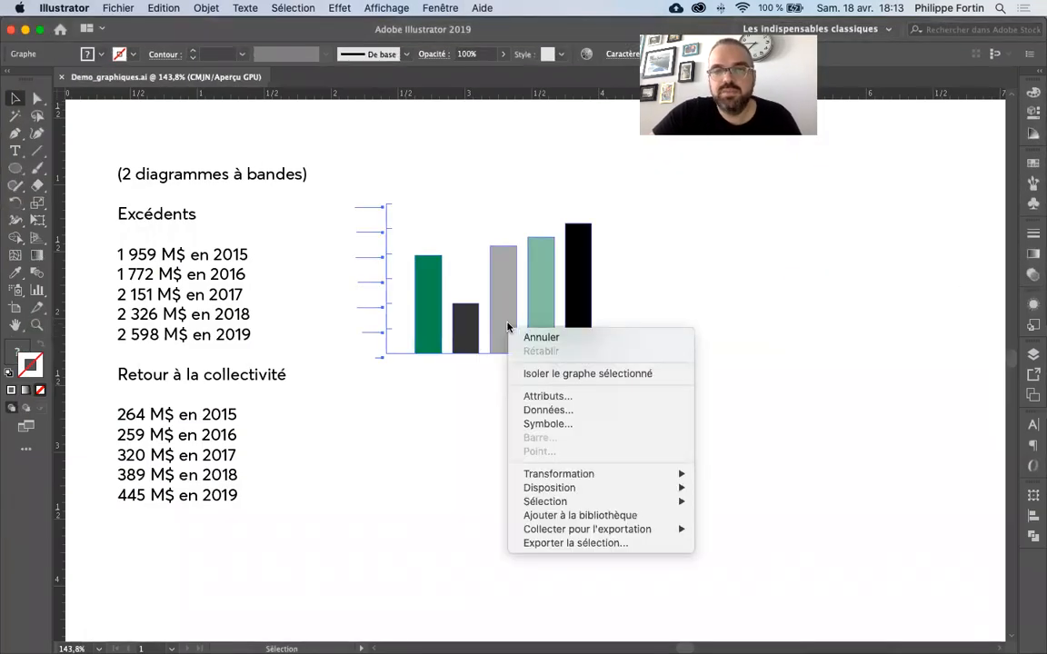
left_click(548, 410)
type("200")
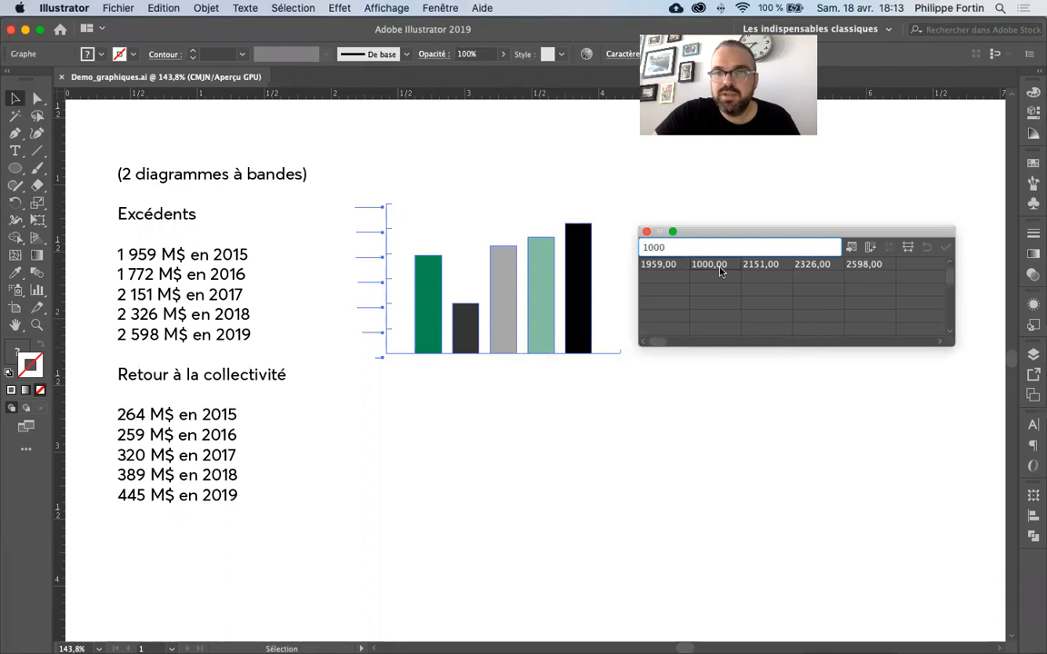
type("0")
key("Return")
left_click(646, 234)
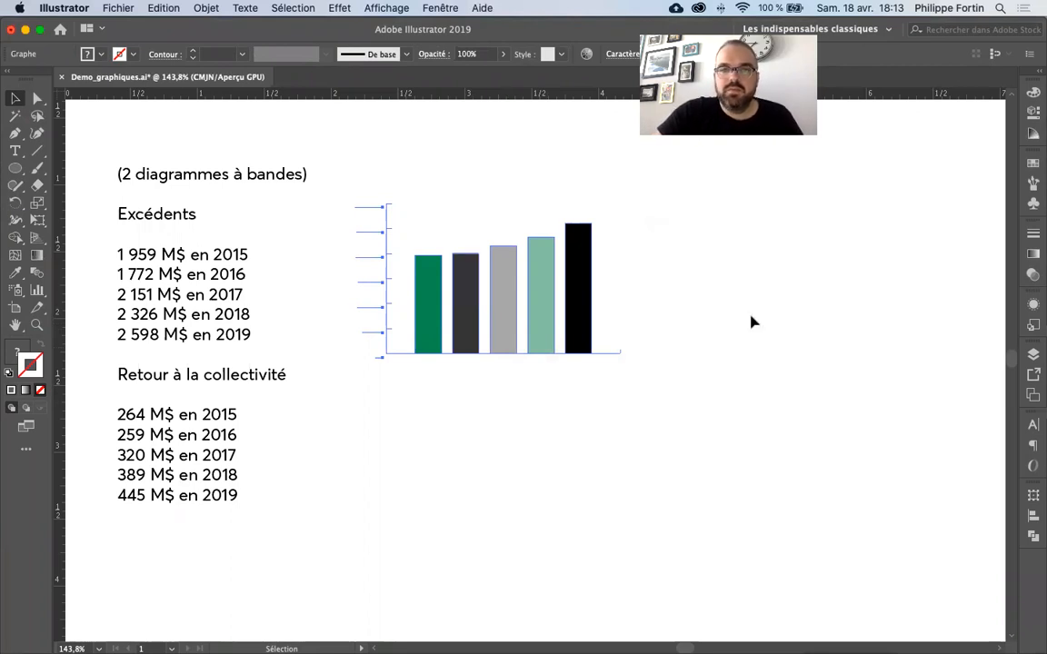
left_click(751, 320)
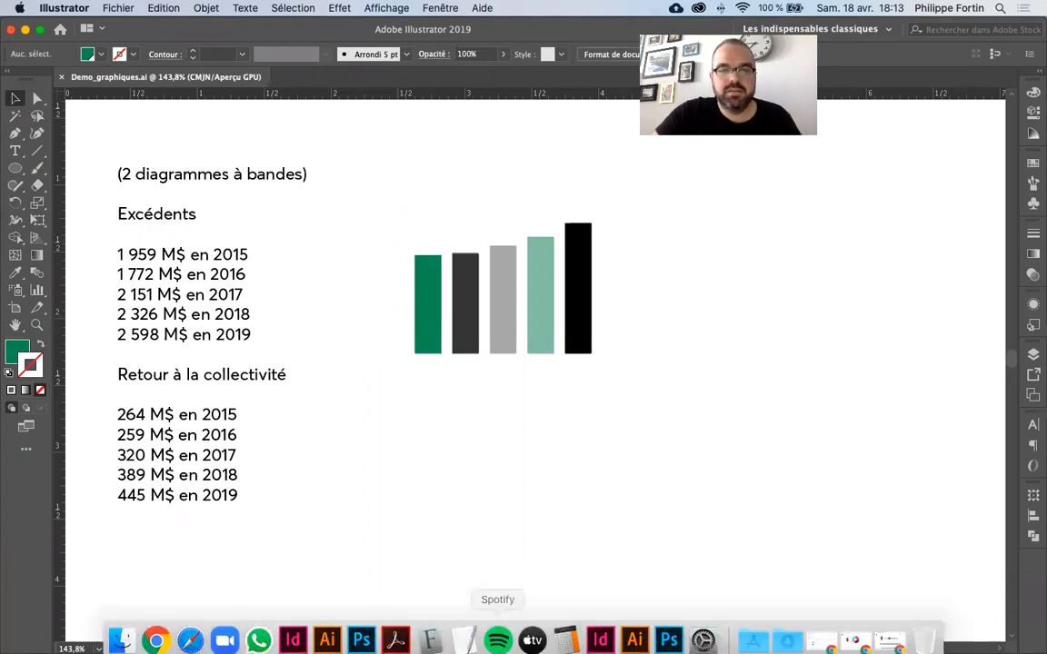
Switch to InDesign and update the modified link to Demo_graphiques.ai so the placed graph matches the saved file
left_click(293, 632)
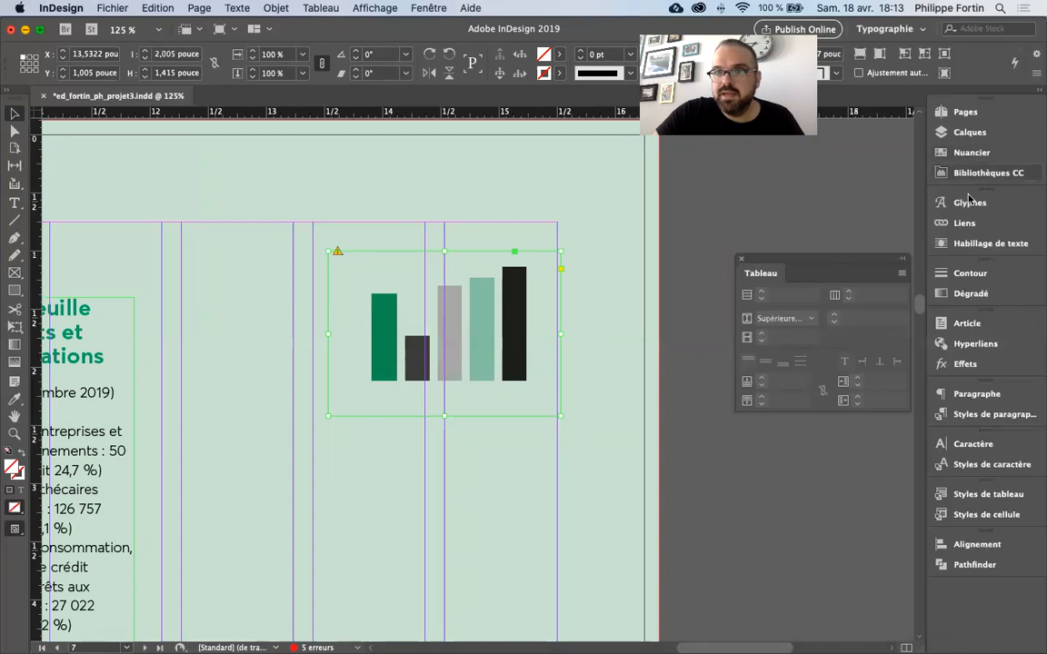
left_click(955, 232)
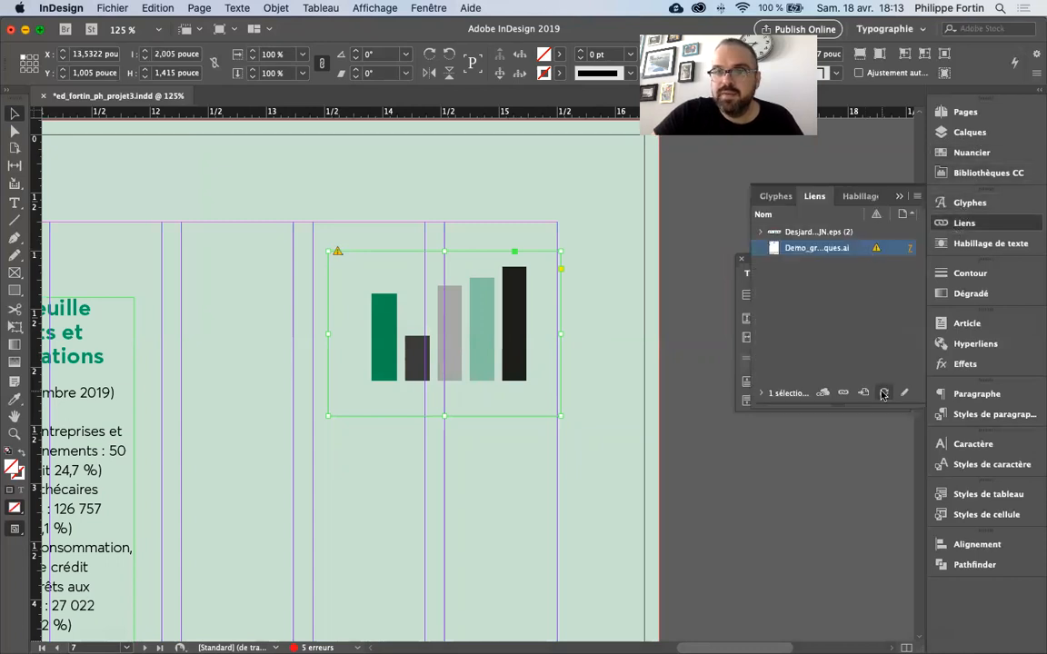
left_click(621, 317)
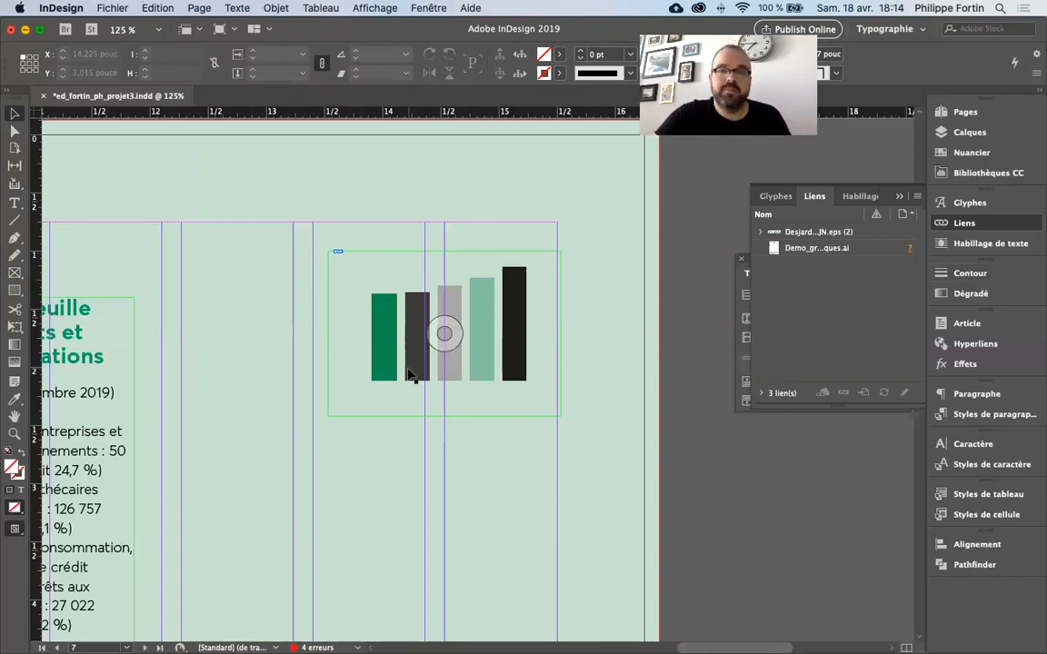
mouse_move(292, 636)
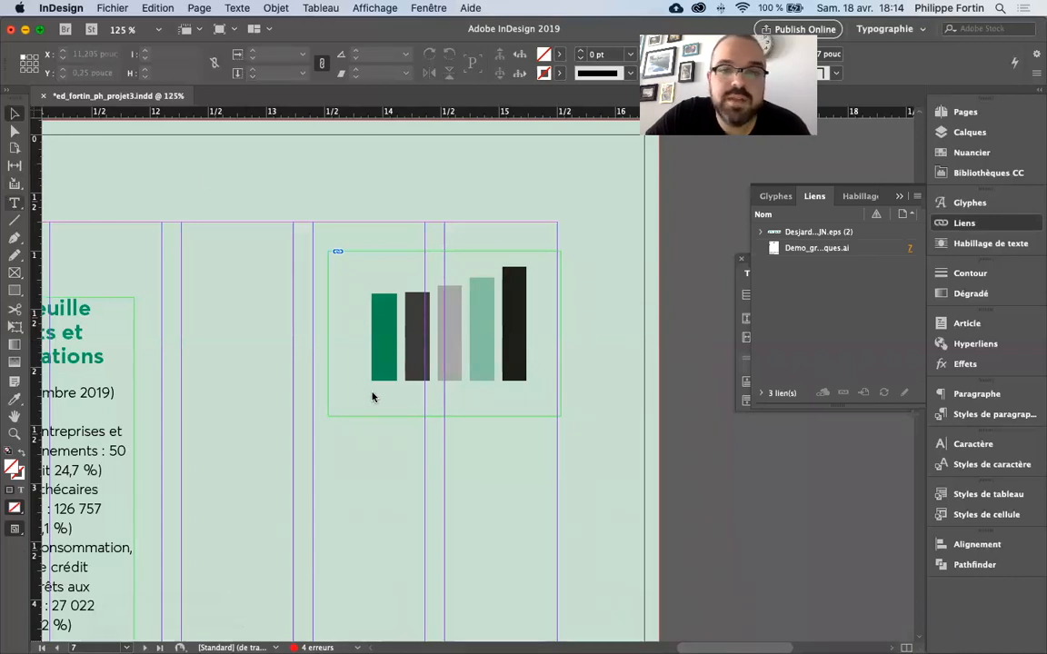
key("t")
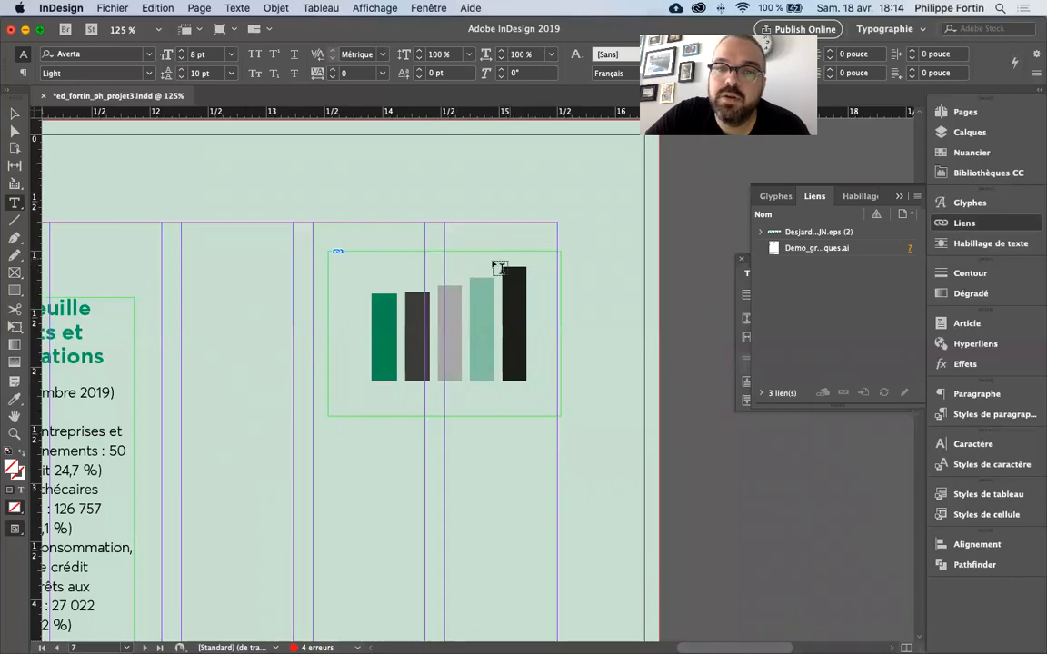
mouse_move(430, 640)
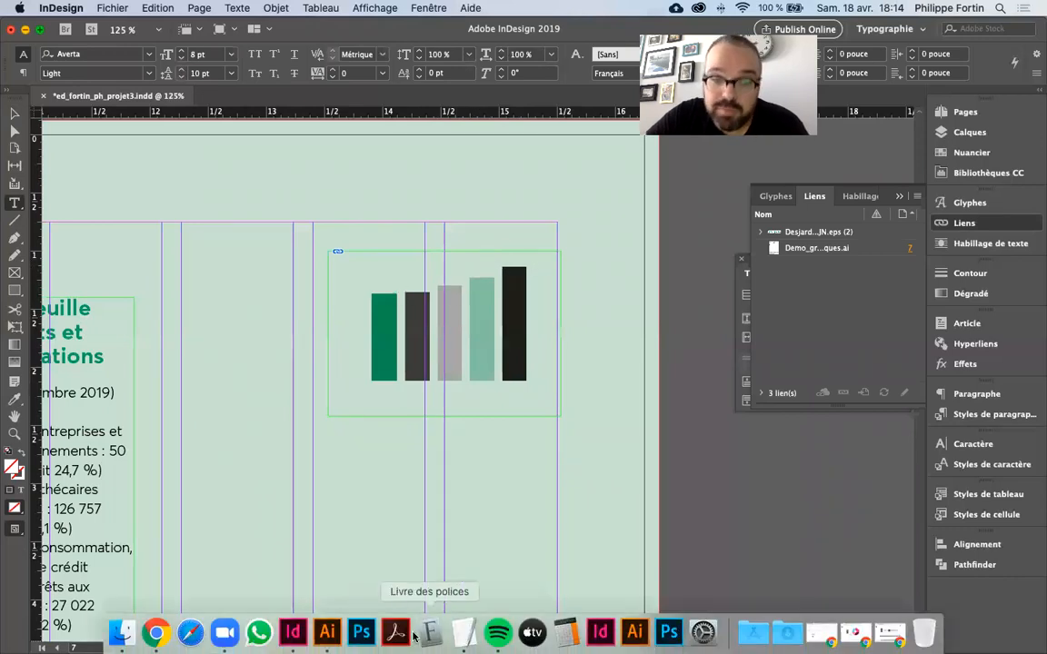
Switch to Illustrator and draw a pie graph about 1.5 inches across, below and beside the text listing the pie-chart figures
left_click(332, 635)
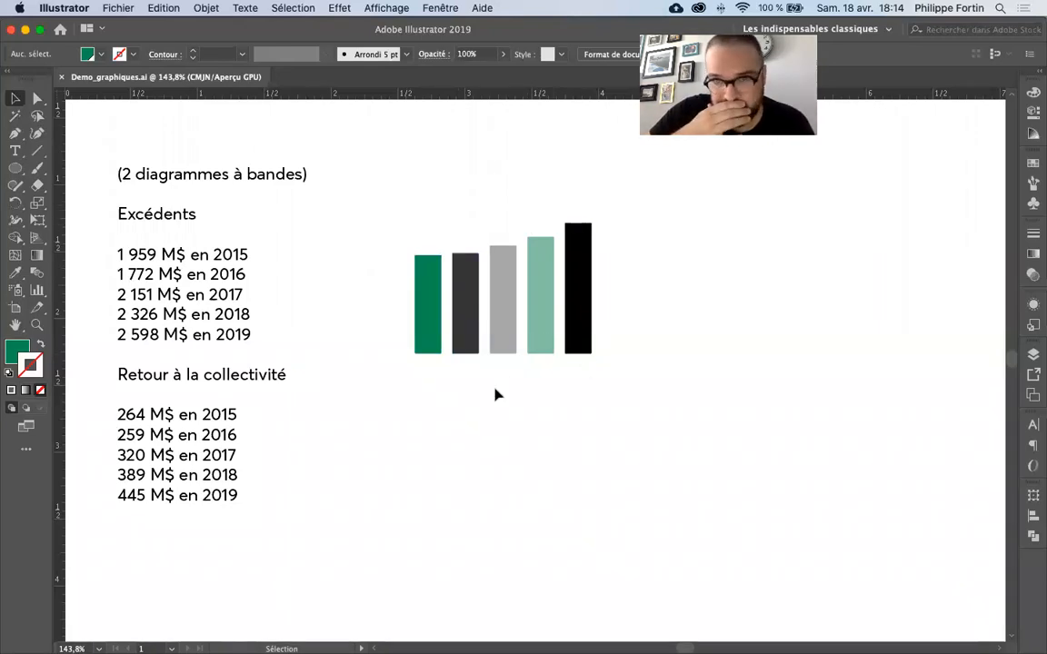
left_click(589, 316)
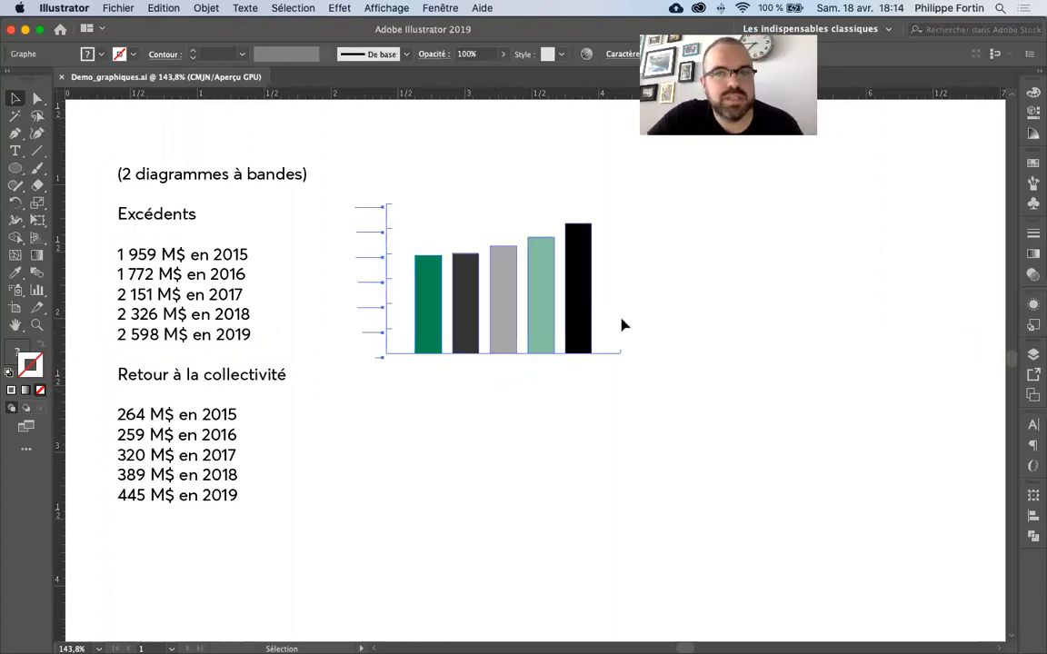
left_click(613, 398)
scroll(613, 398, "down", 10)
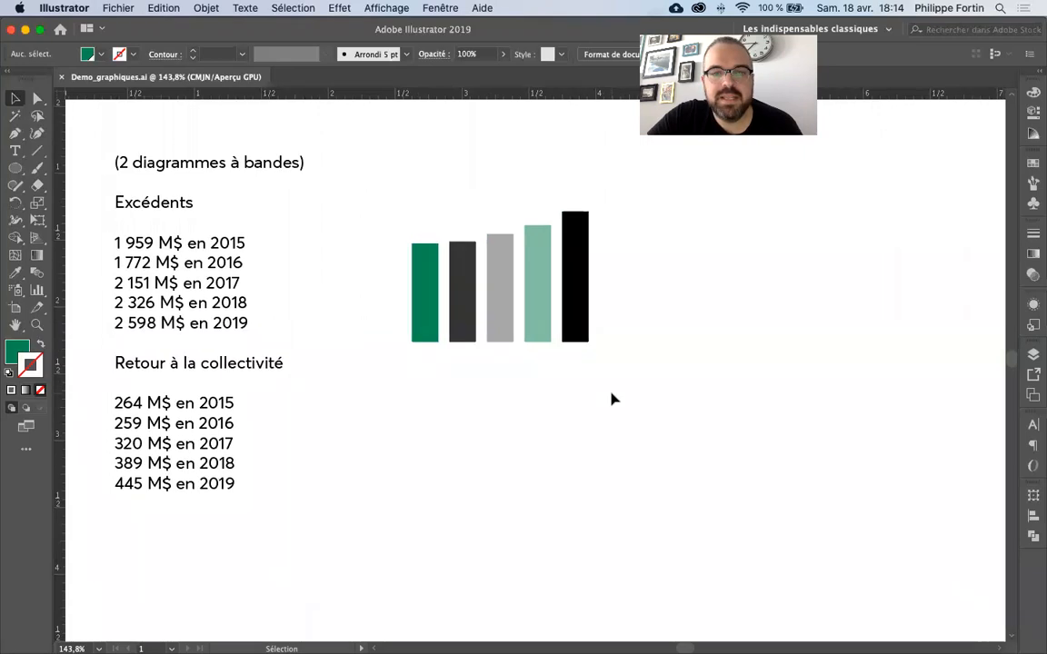
scroll(612, 398, "down", 11)
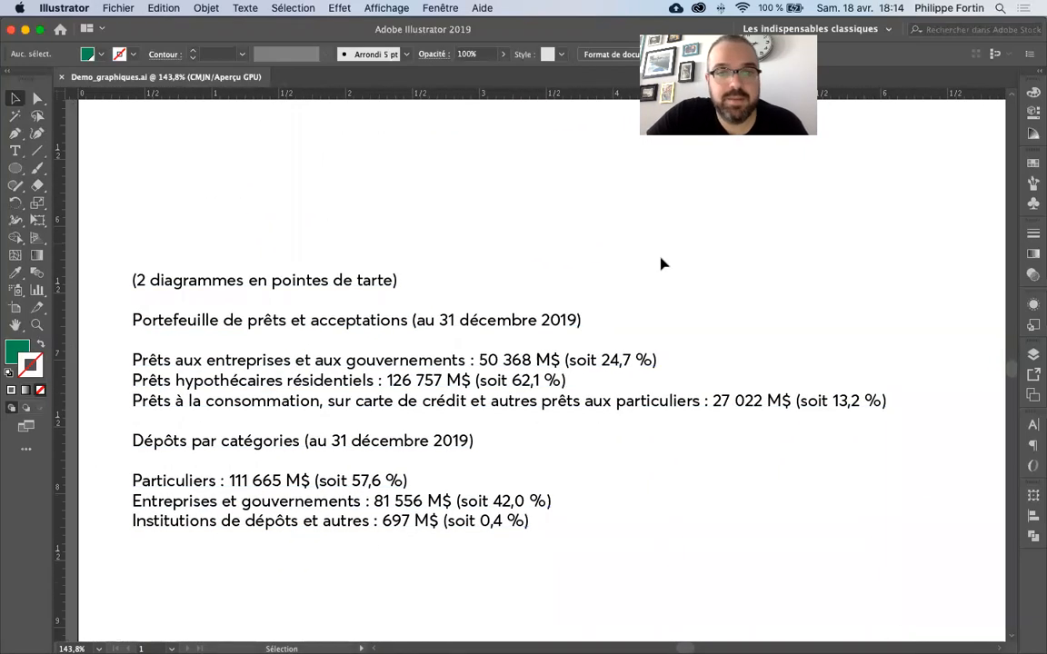
scroll(647, 292, "down", 2)
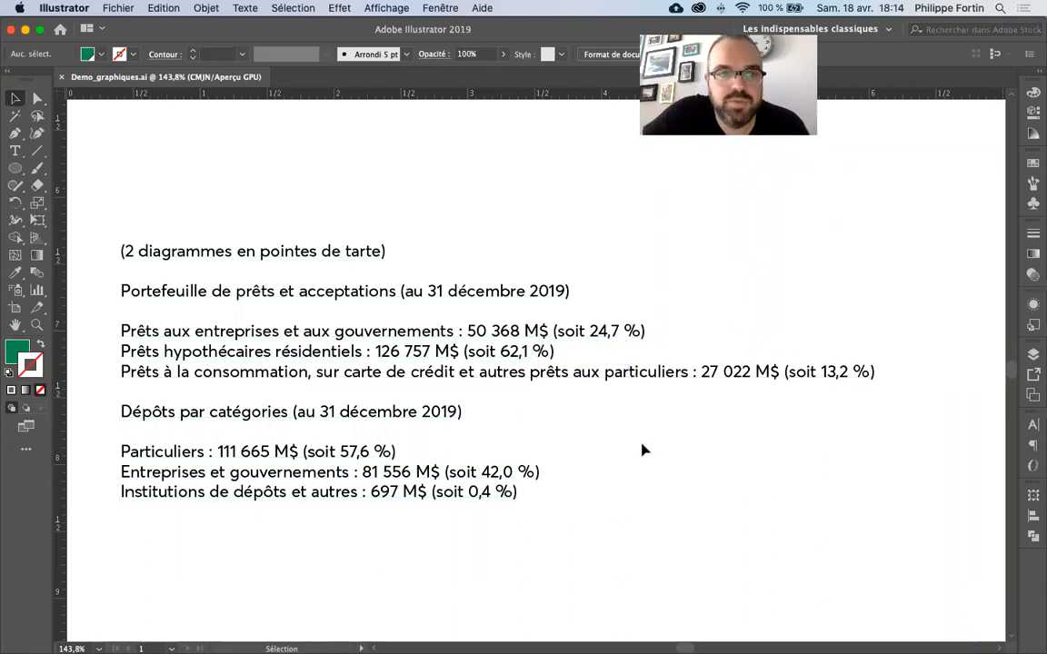
scroll(245, 300, "right", 1)
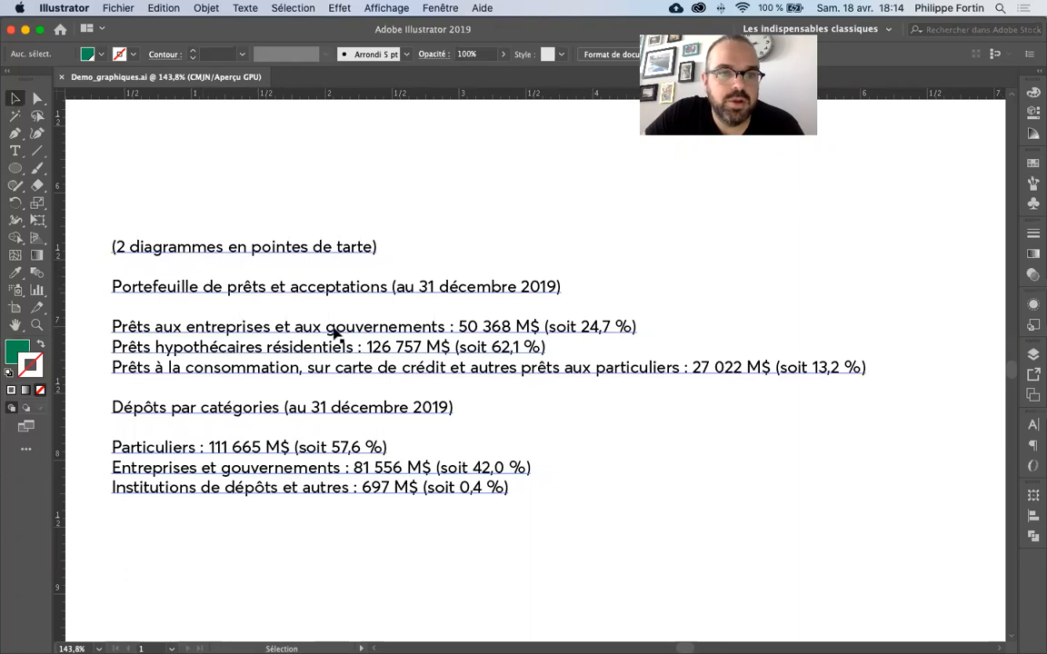
scroll(335, 334, "right", 5)
scroll(334, 335, "down", 3)
left_click(38, 290)
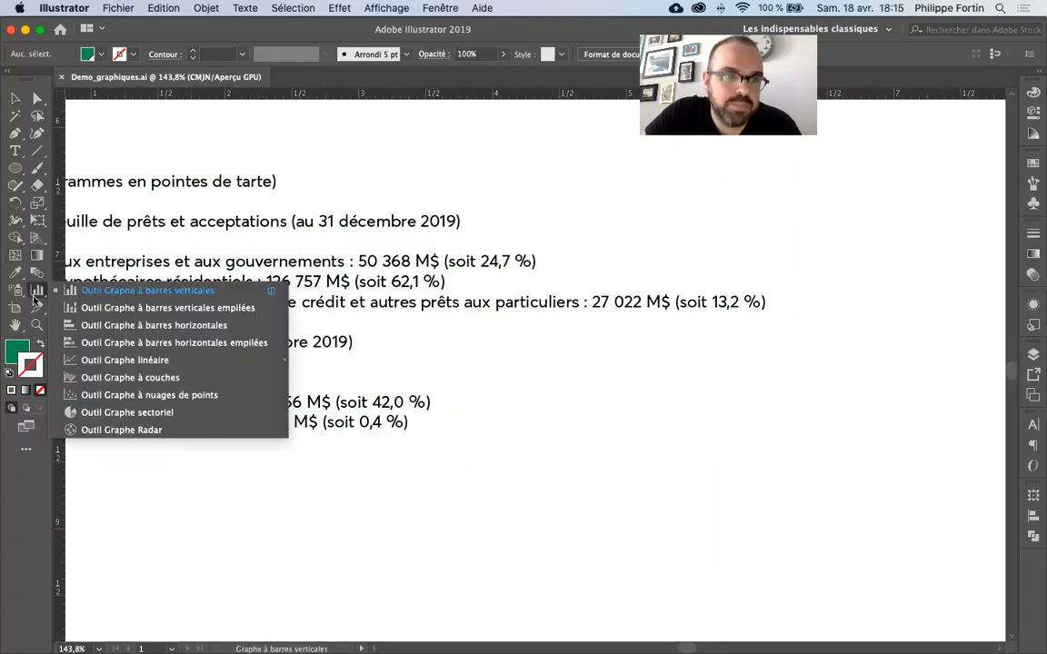
left_click(137, 411)
left_click_drag(561, 355, 857, 590)
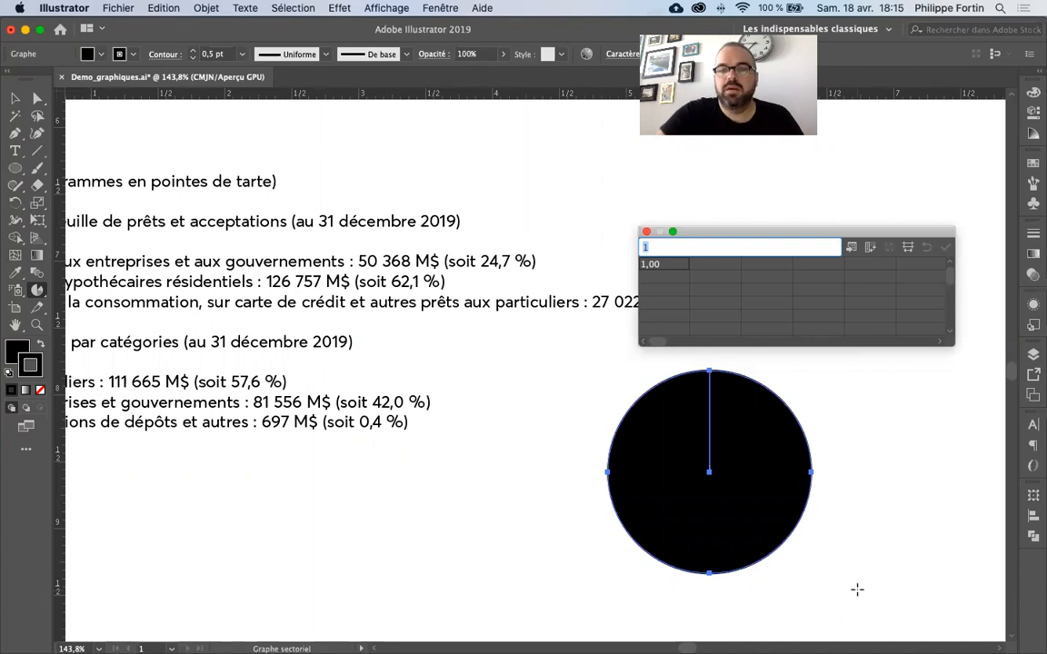
Enter 50368, 126757 and 27022 in the first row of the pie graph's data and apply them
left_click_drag(699, 237, 698, 161)
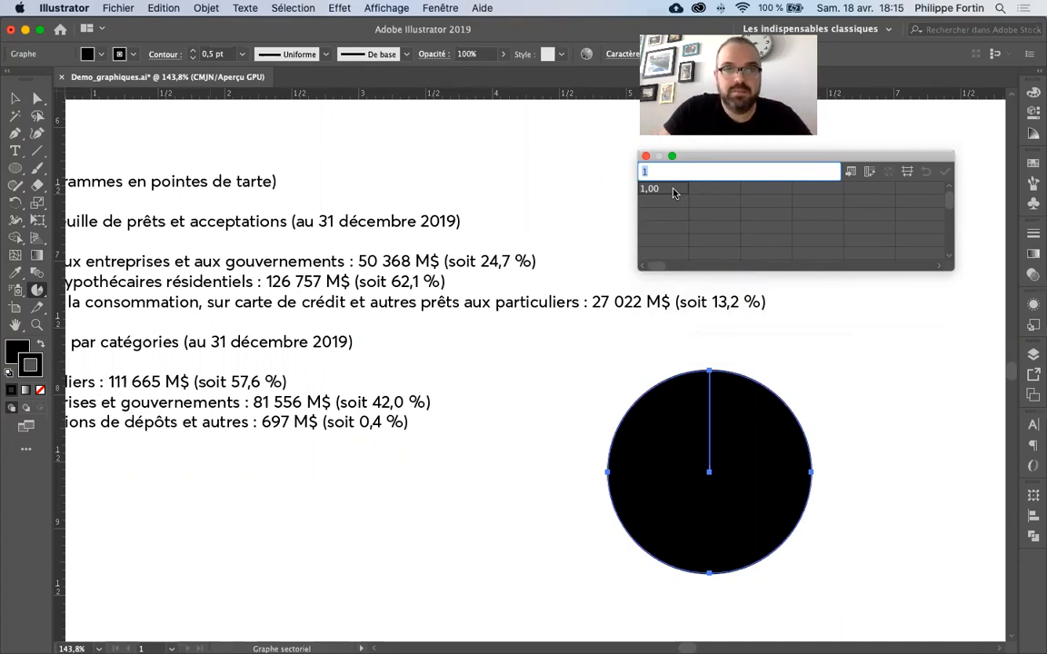
type("50")
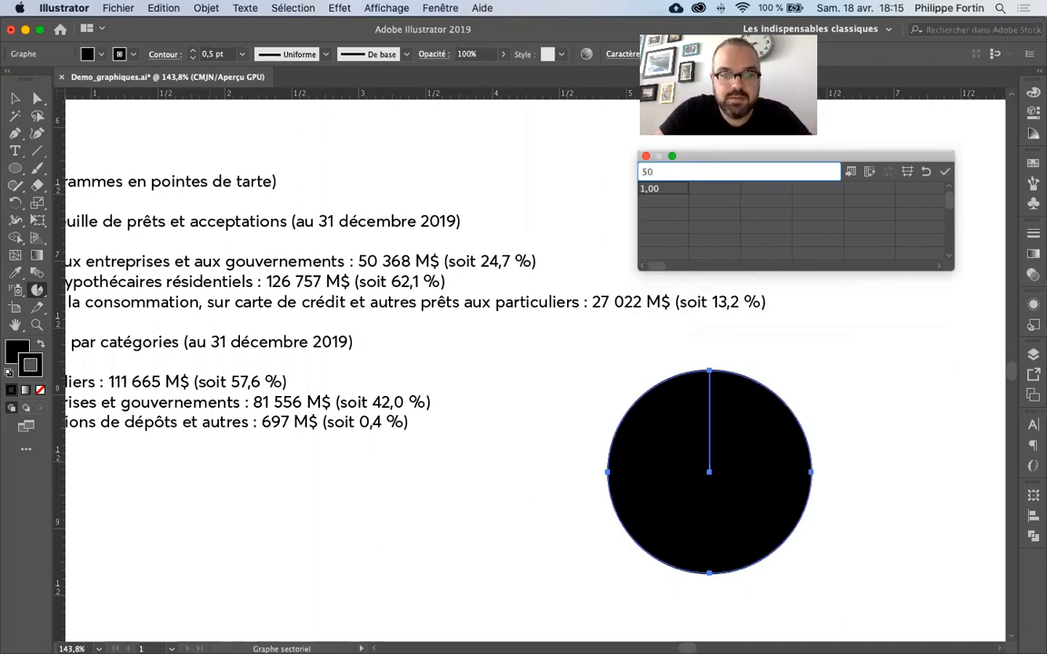
type("368")
key("Tab")
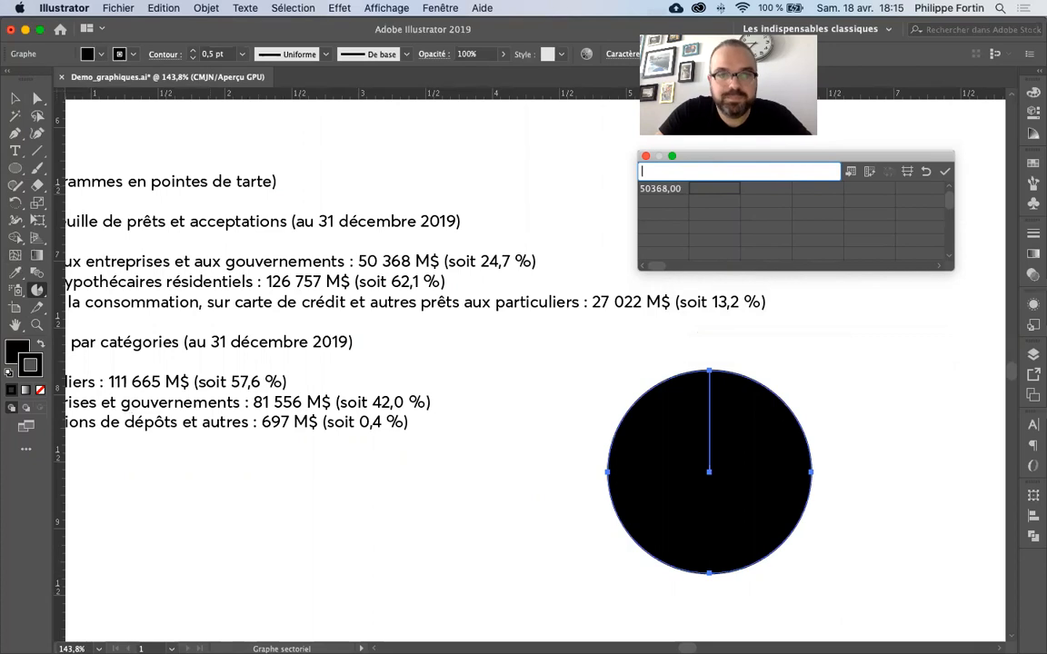
type("126")
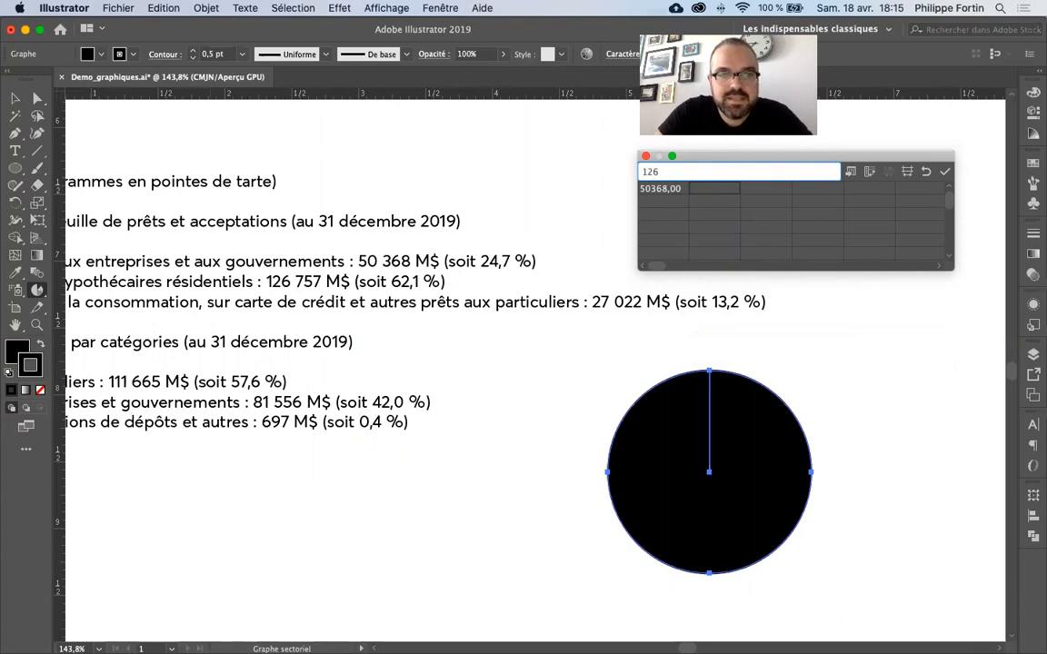
type("757")
key("Tab")
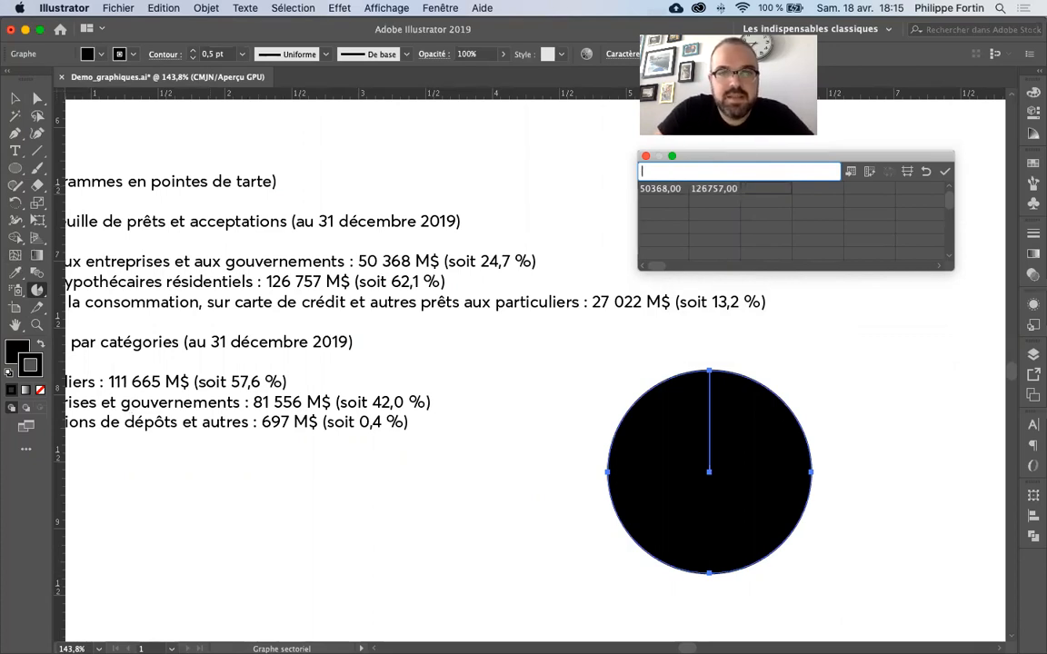
type("27")
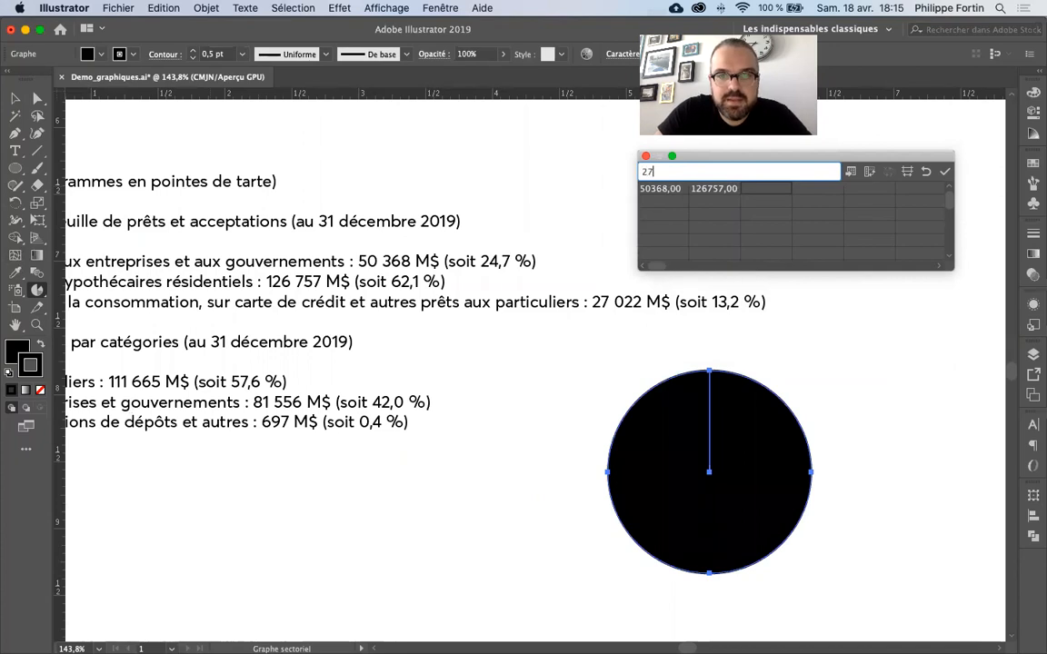
type("022")
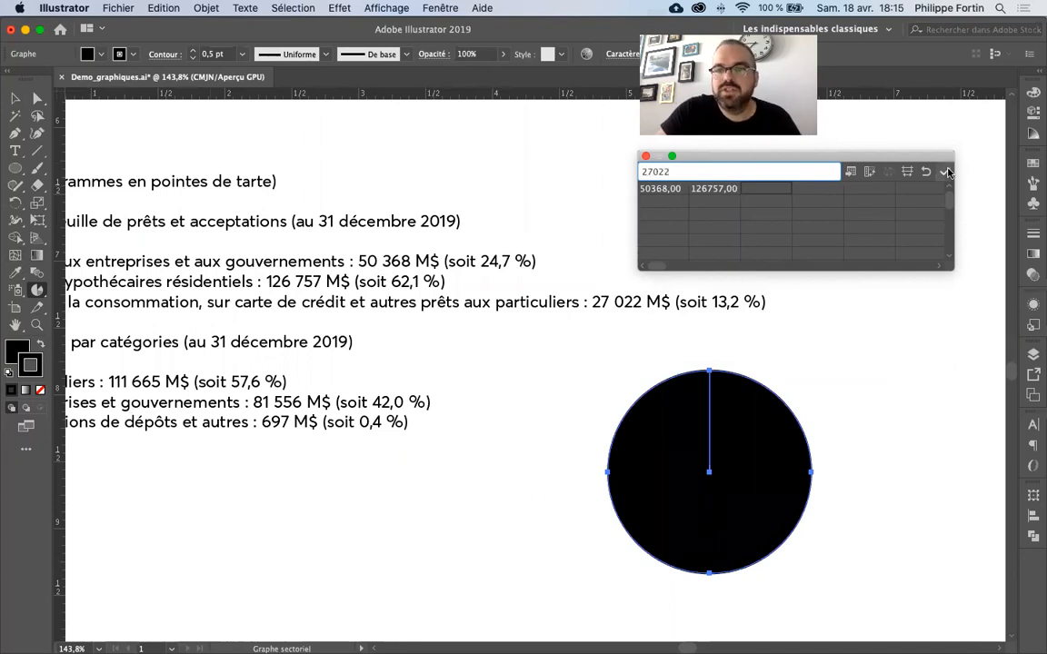
left_click(945, 172)
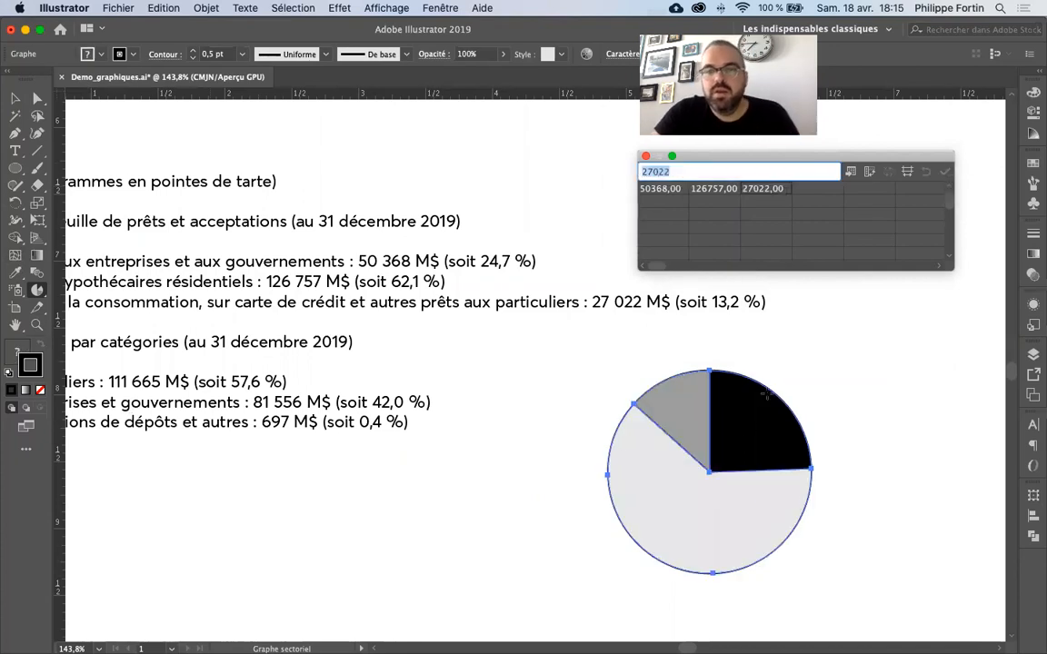
Select only the pie's black slice with Direct Selection and fill it with the dark grey swatch
scroll(766, 393, "right", 4)
scroll(766, 393, "down", 2)
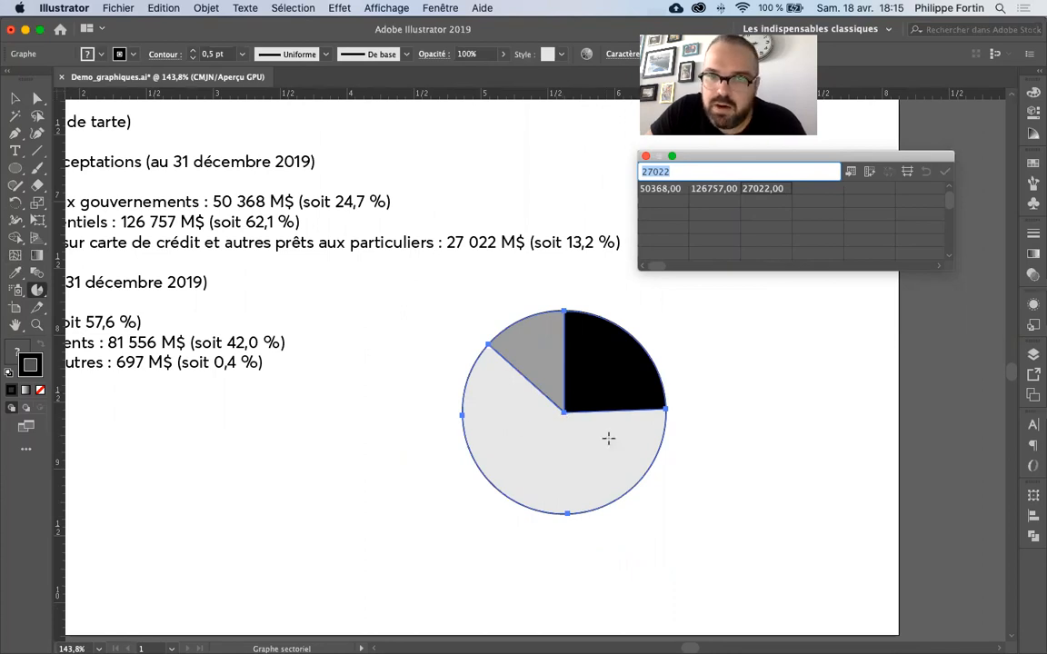
left_click(37, 98)
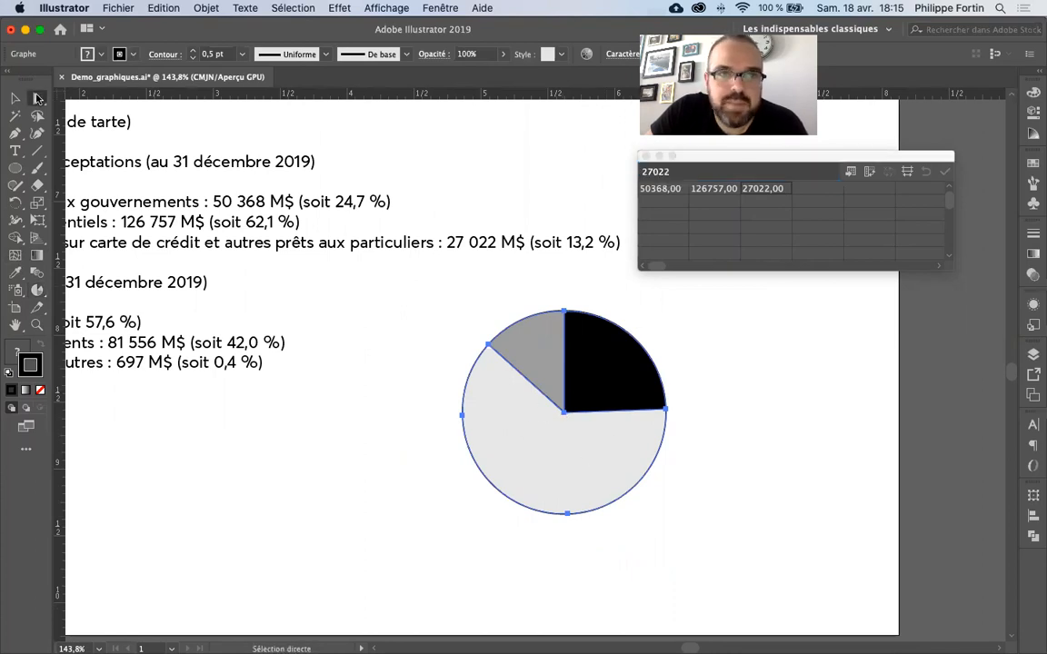
left_click(732, 344)
left_click(623, 384)
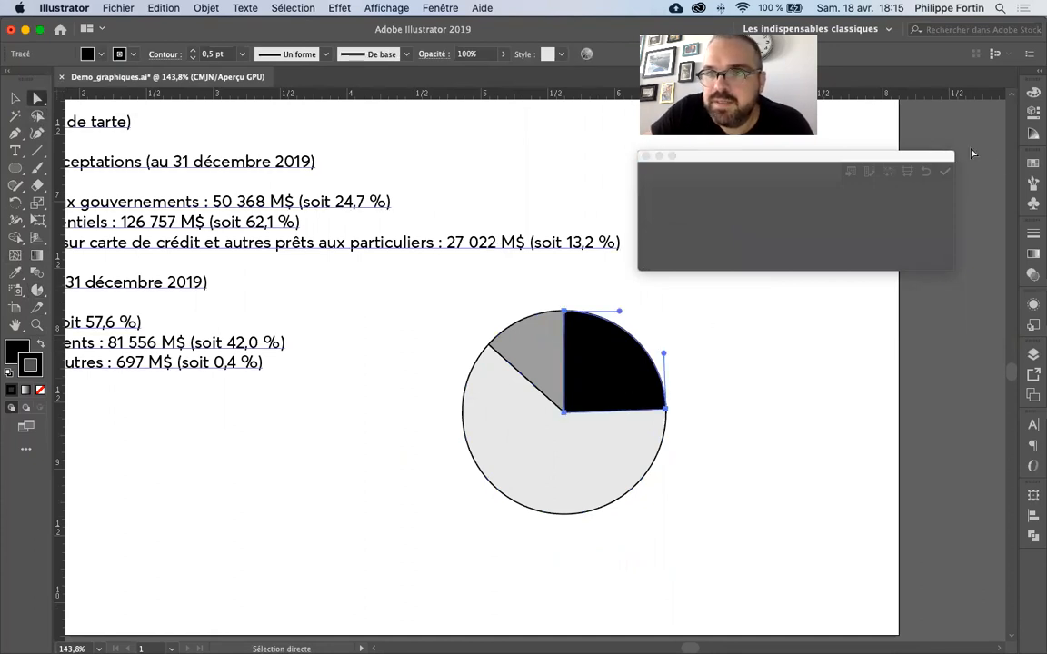
left_click(1031, 165)
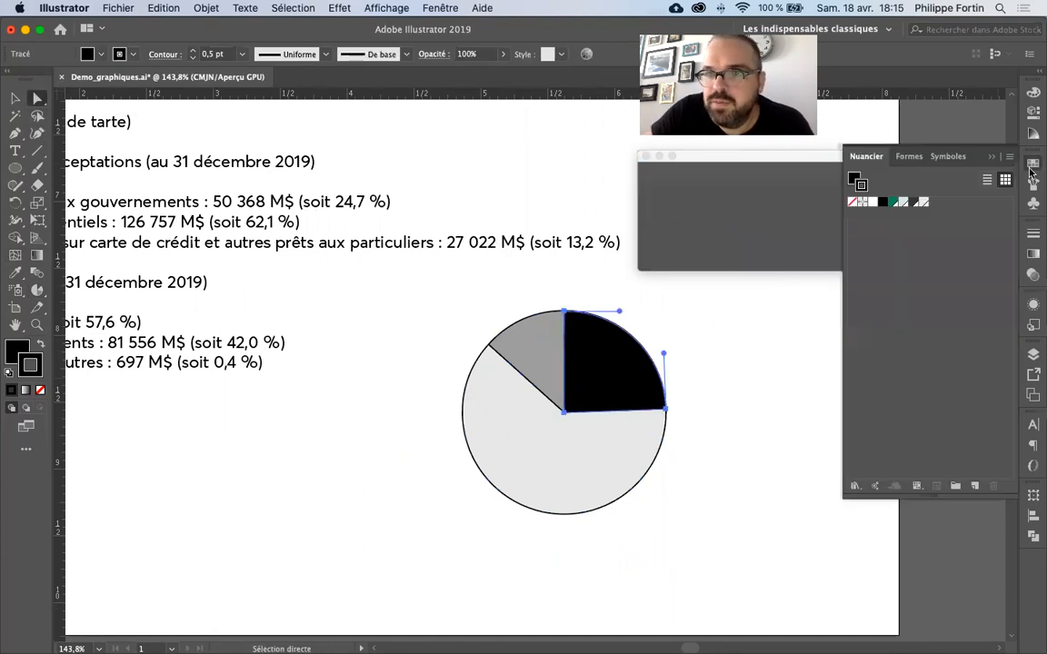
left_click(912, 202)
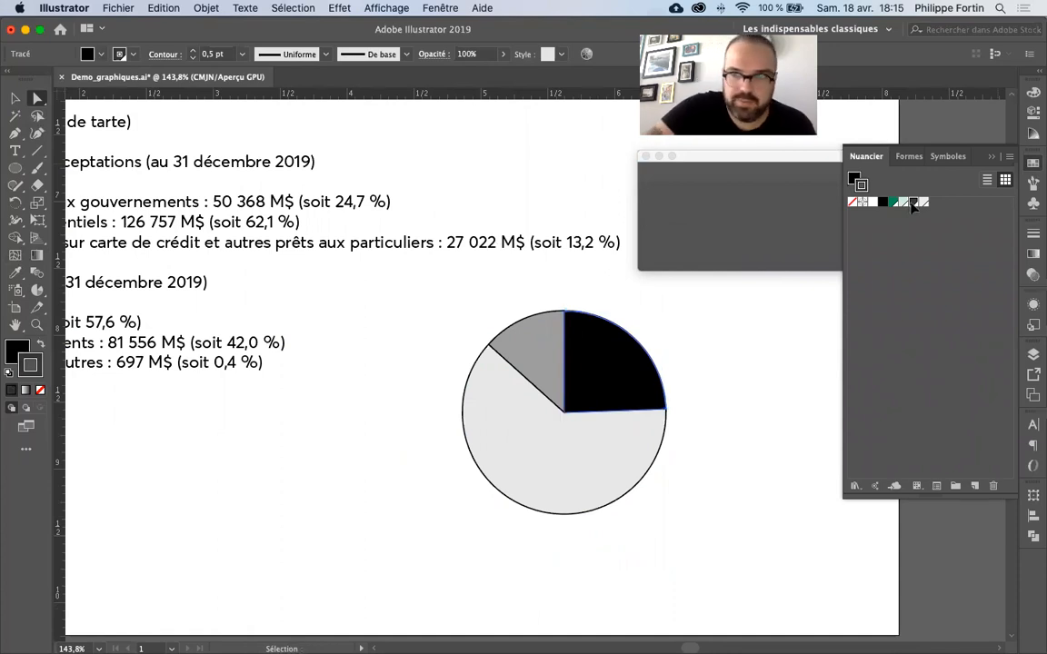
left_click(910, 199)
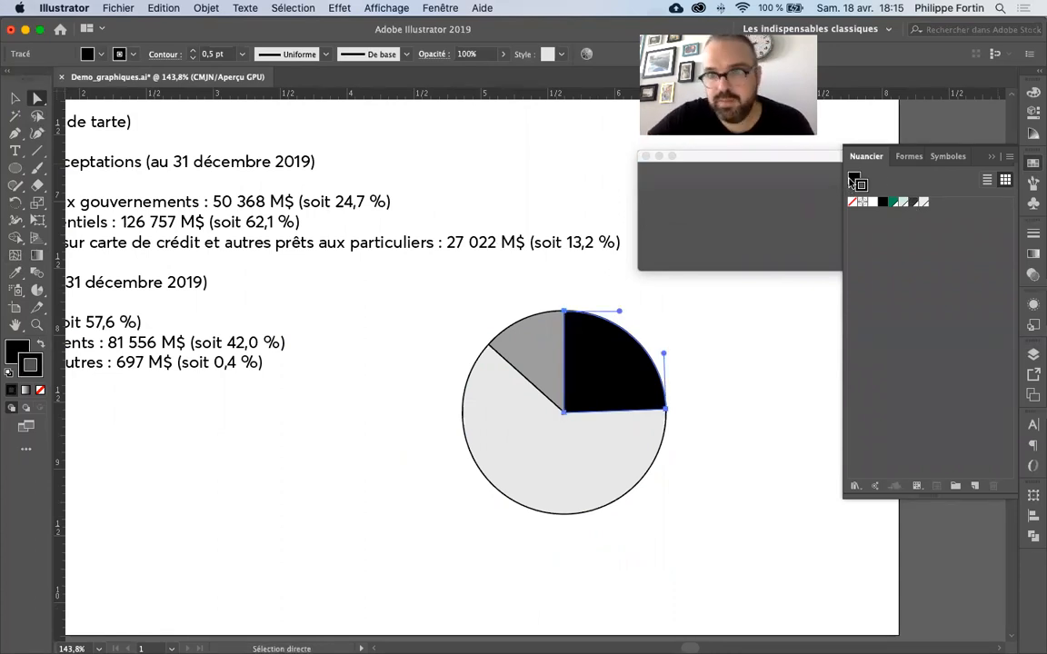
left_click(789, 376)
left_click(573, 353)
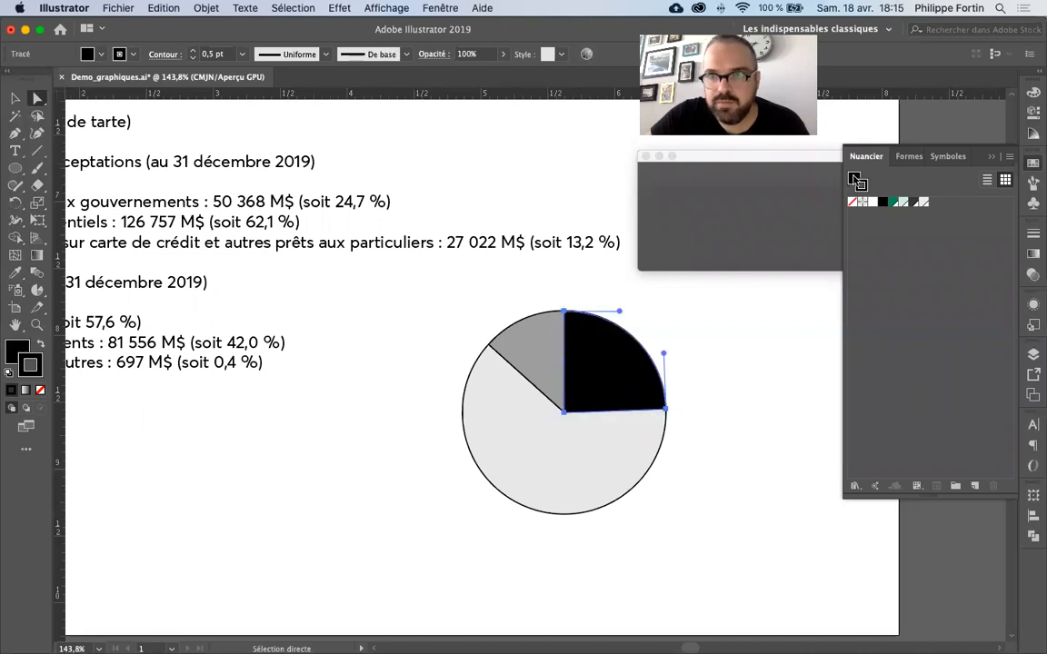
left_click(16, 355)
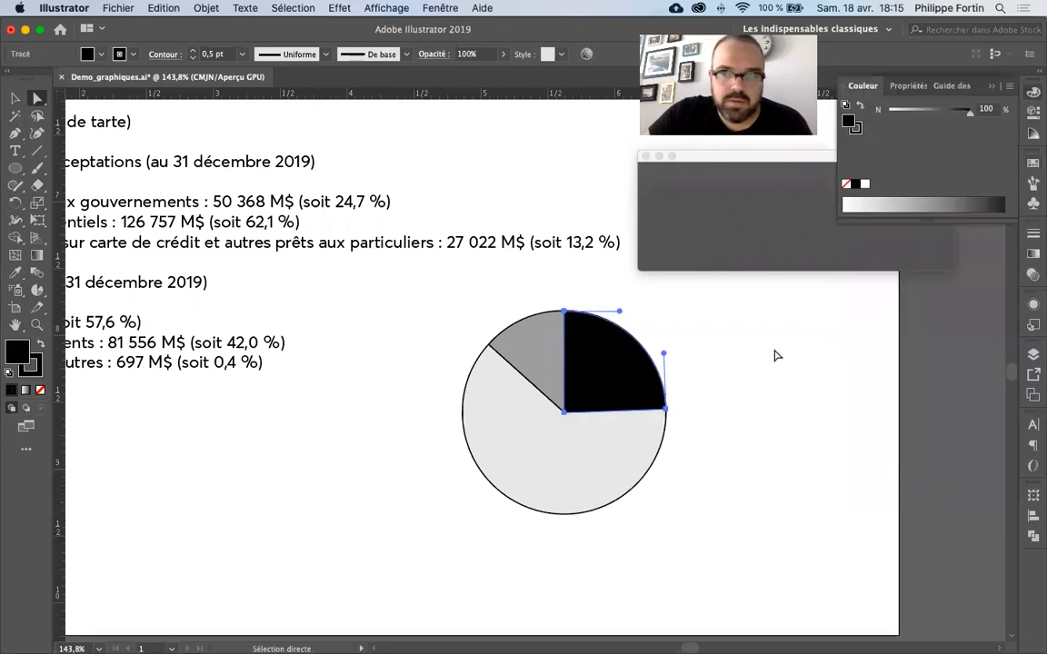
left_click(1032, 163)
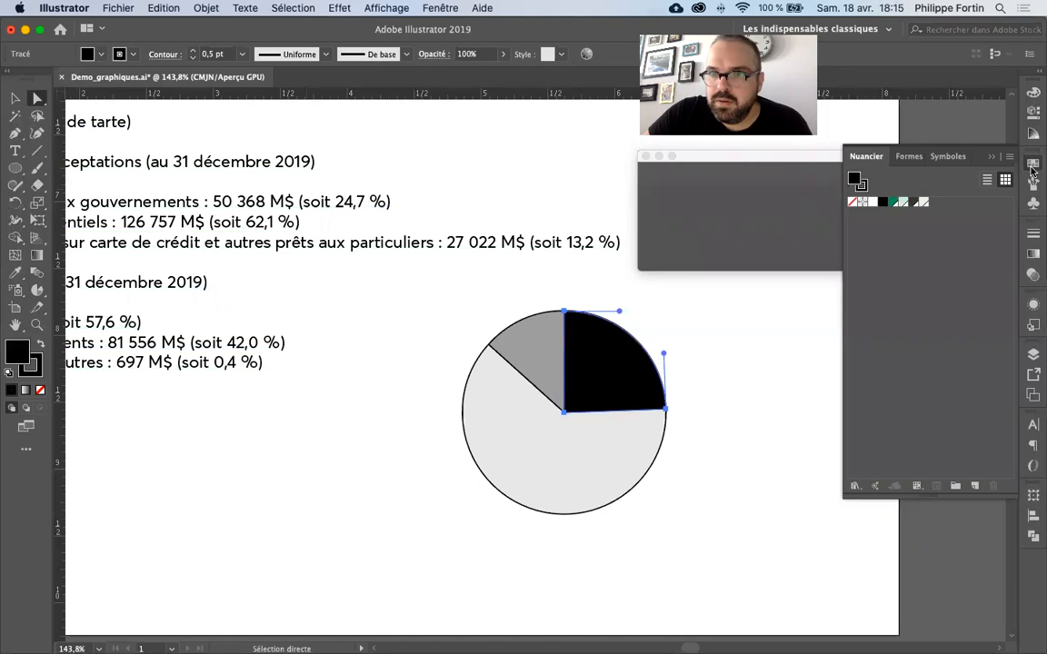
left_click(914, 202)
Fill the pie's smallest slice with the green swatch C=100 M=20 J=85 N=0, leaving the swatch's options unedited
left_click(533, 367)
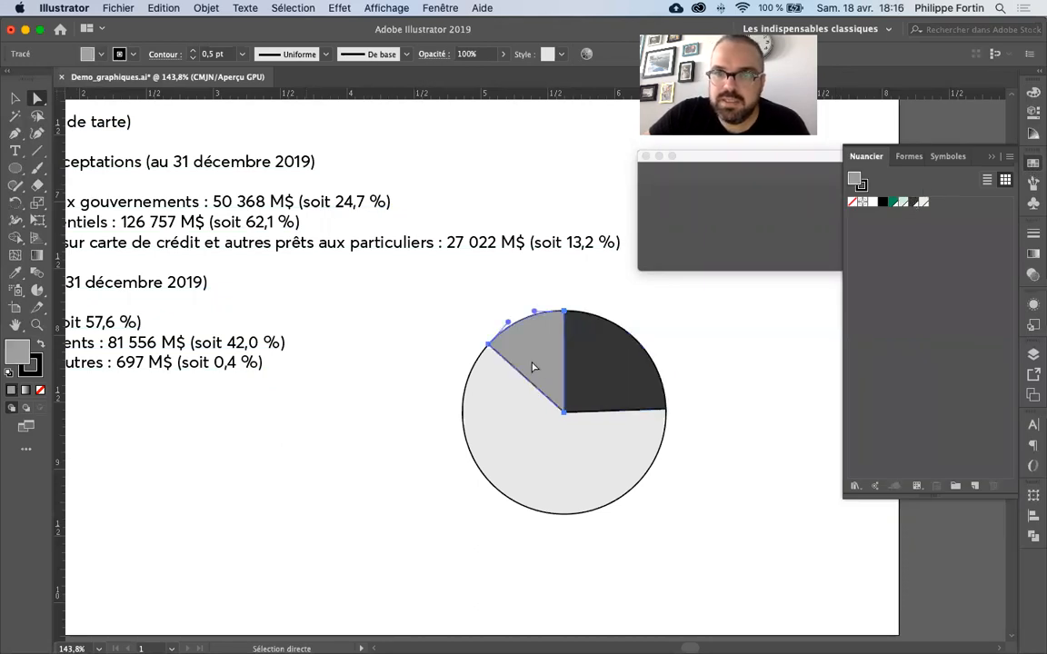
left_click(902, 204)
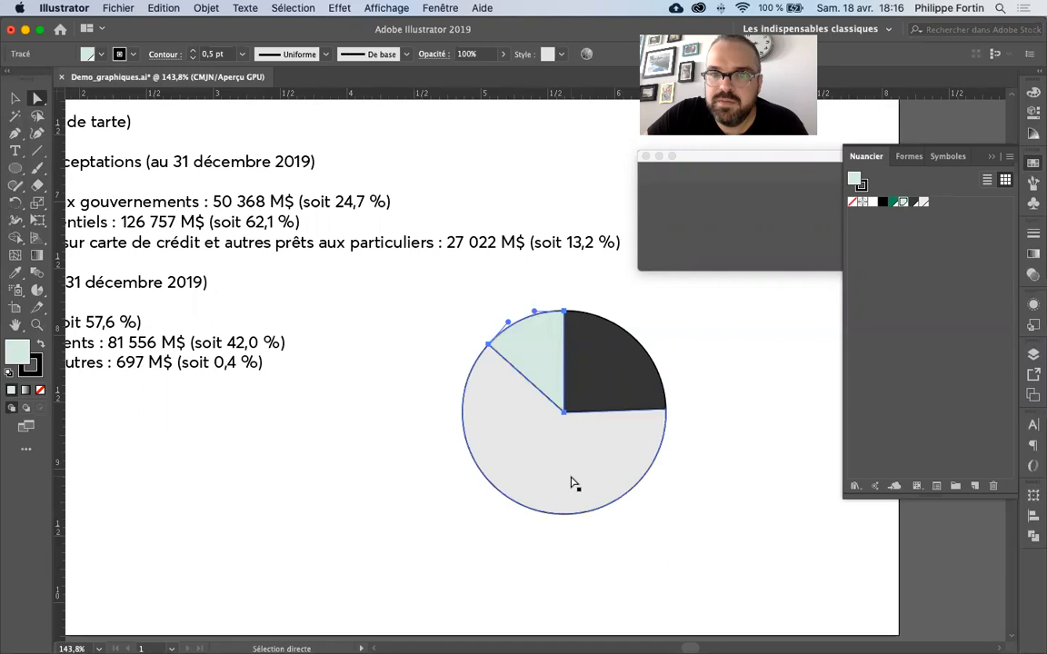
double_click(892, 202)
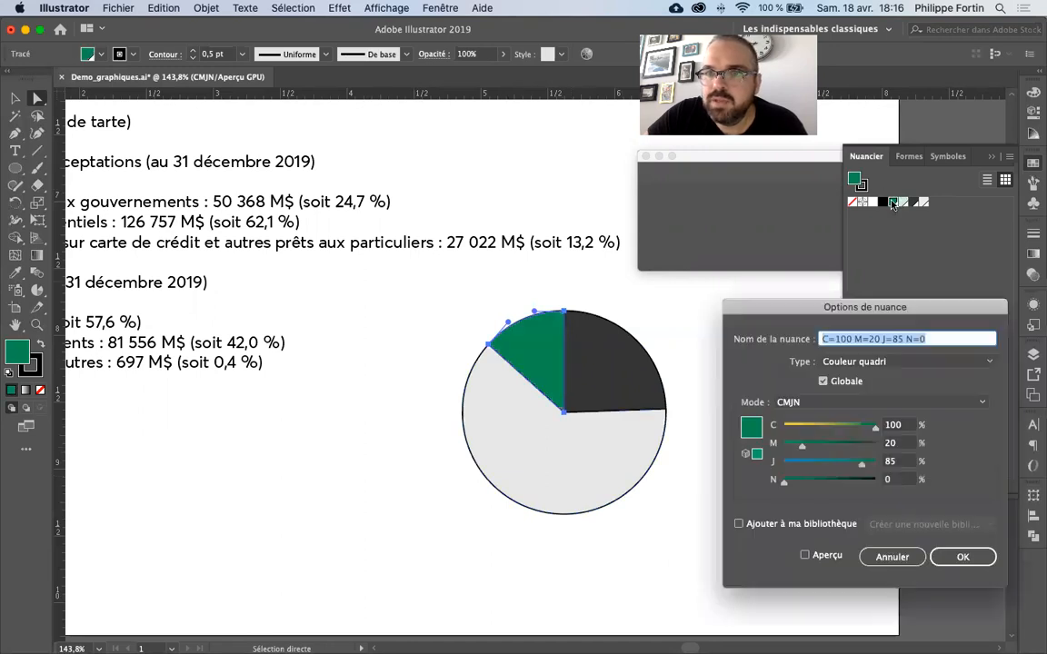
left_click(892, 556)
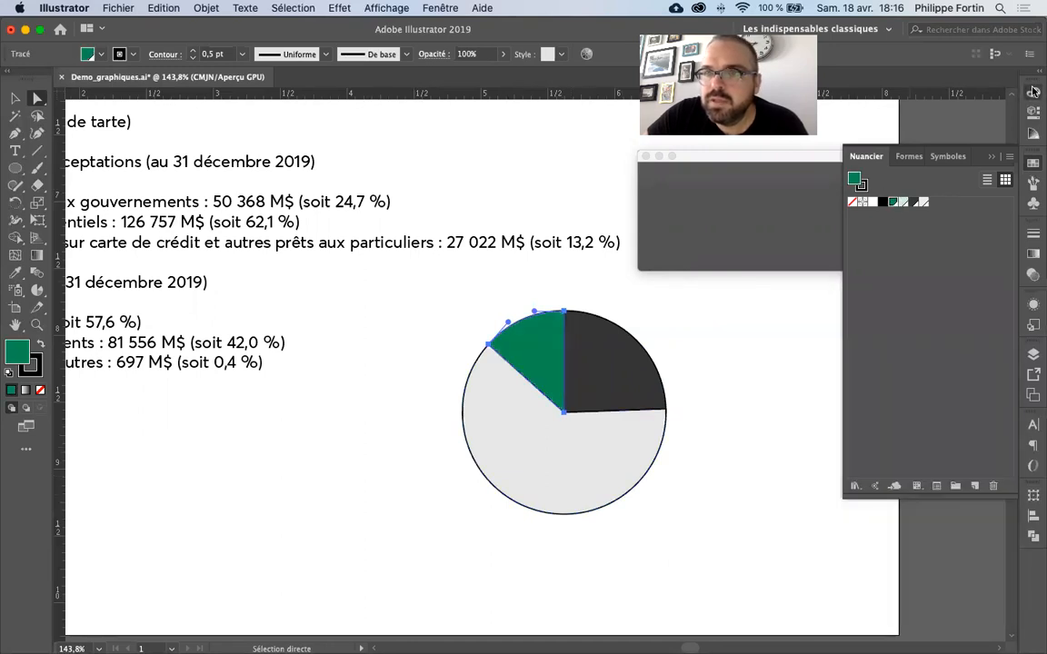
Set the green tint of the pie's smallest slice to 40%
key("F6")
left_click(988, 109)
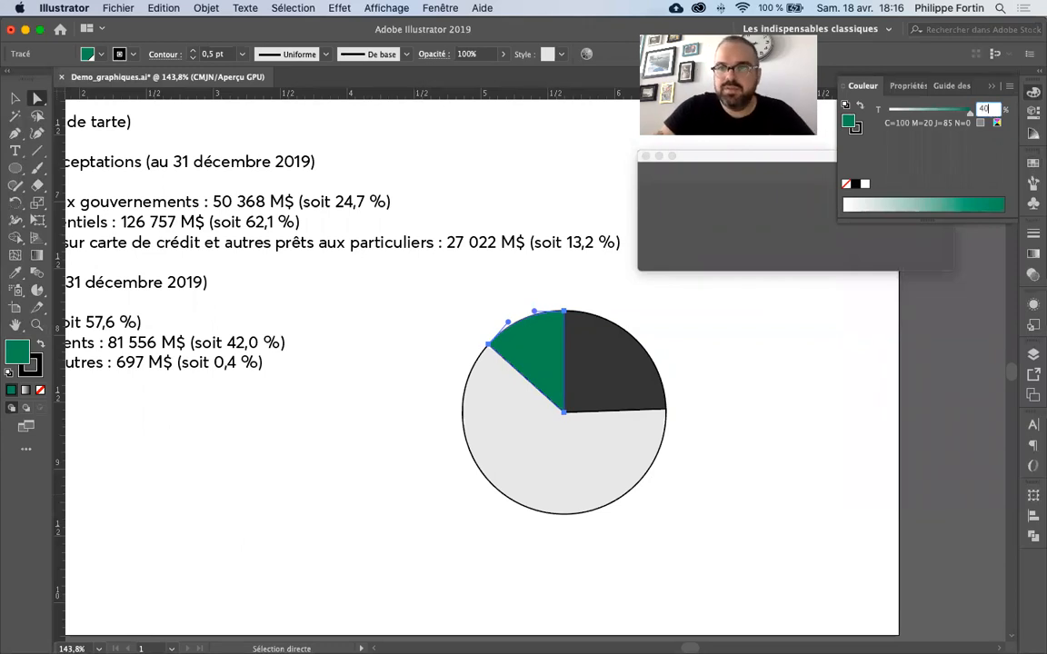
key("Return")
Fill the pie's largest slice with the green swatch C=100 M=20 J=85 N=0 at full strength and deselect it
left_click(605, 423)
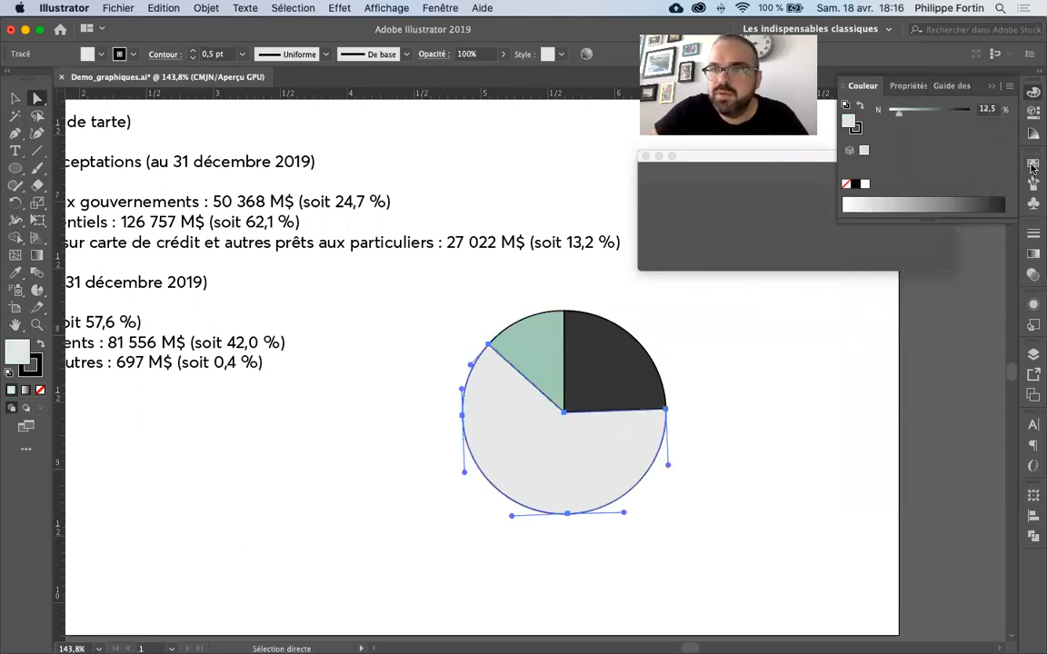
left_click(1032, 165)
left_click(892, 203)
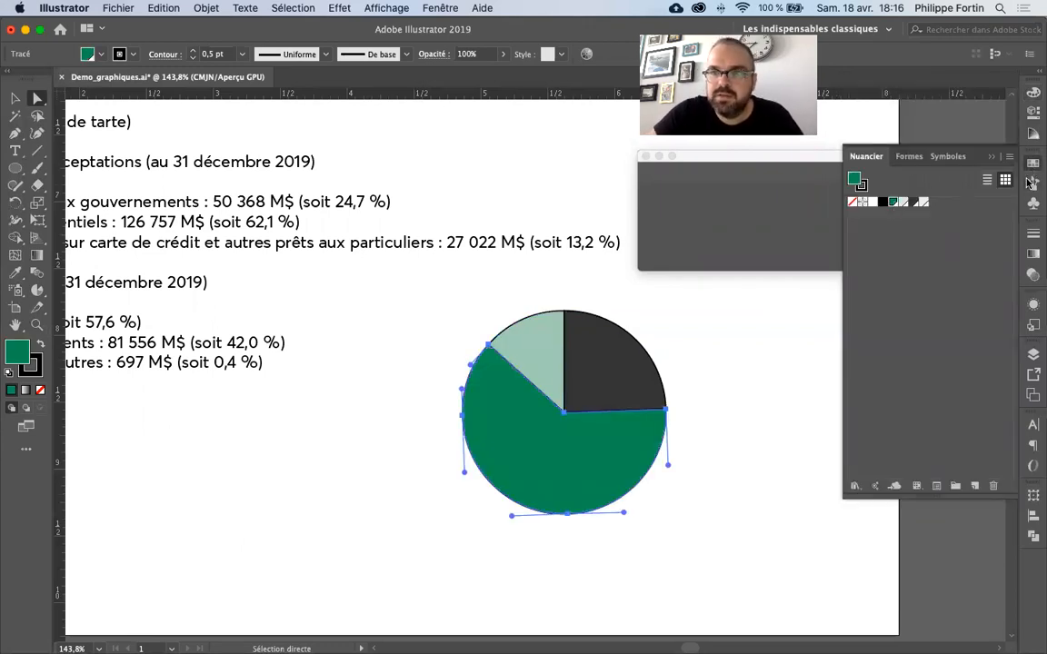
left_click(851, 423)
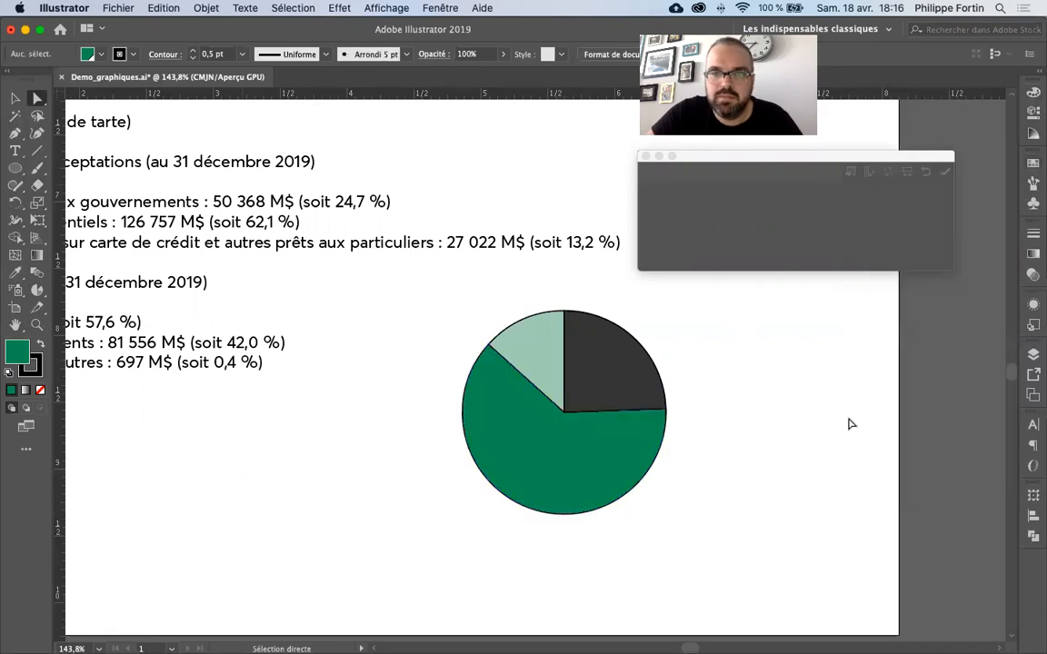
Select the whole pie graph and remove the stroke from all its slices
left_click(557, 472)
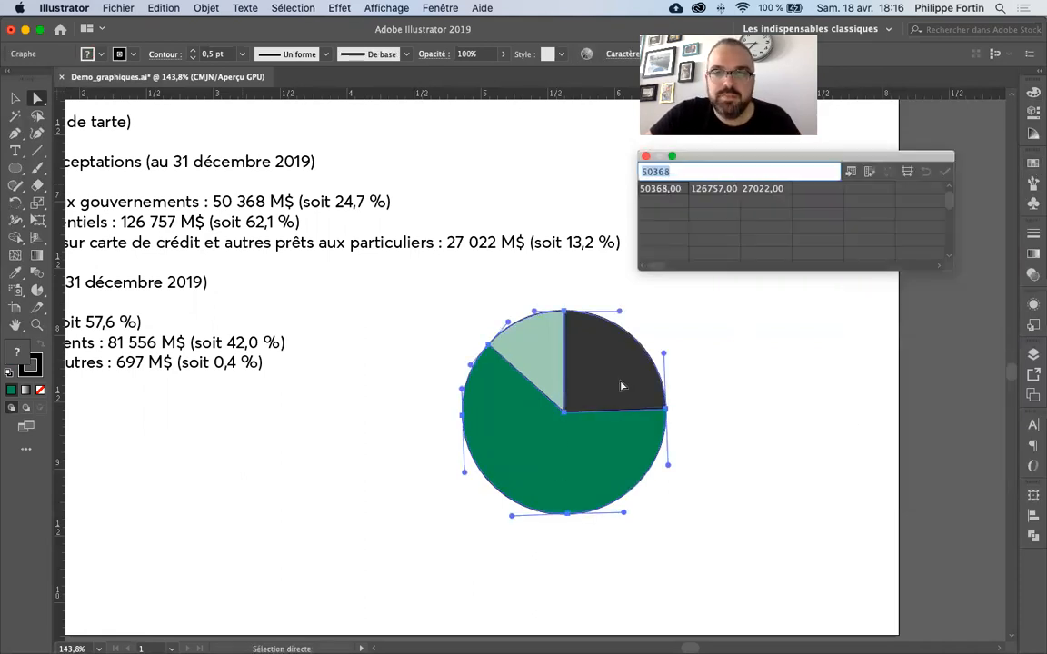
left_click(30, 364)
left_click(39, 393)
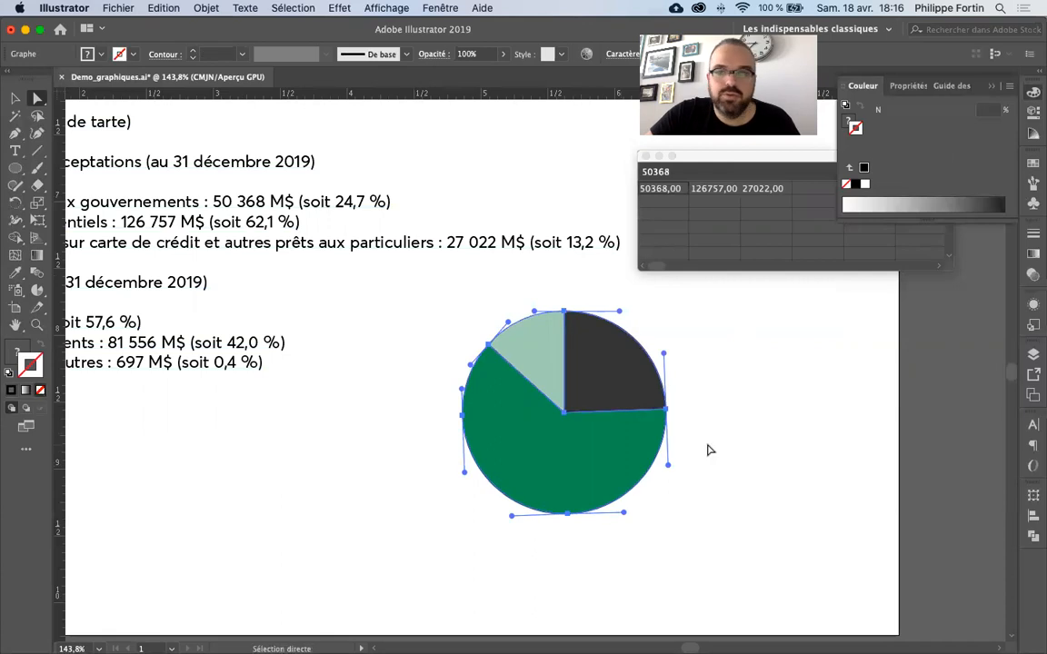
left_click(708, 448)
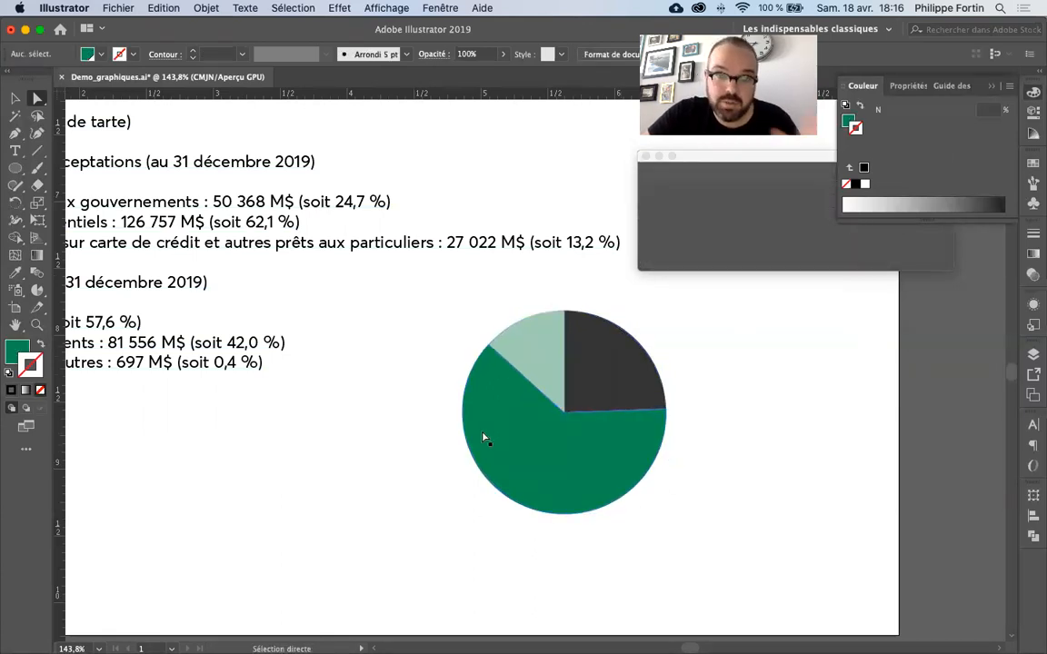
Select the whole pie graph and apply the white swatch to its stroke
left_click(601, 445)
left_click(613, 386, "shift")
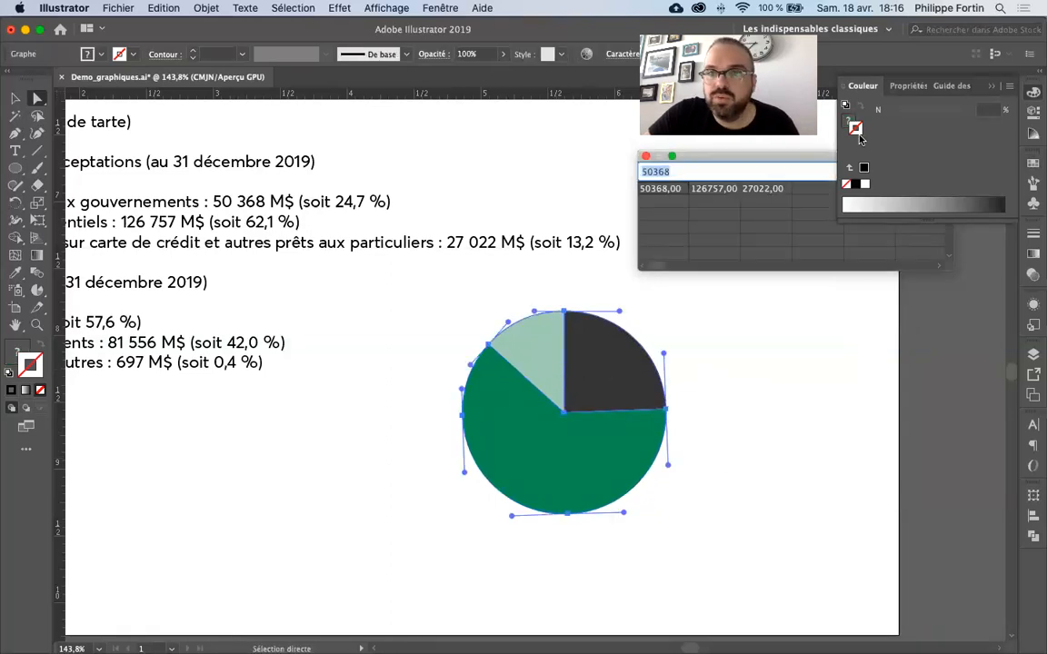
left_click(865, 187)
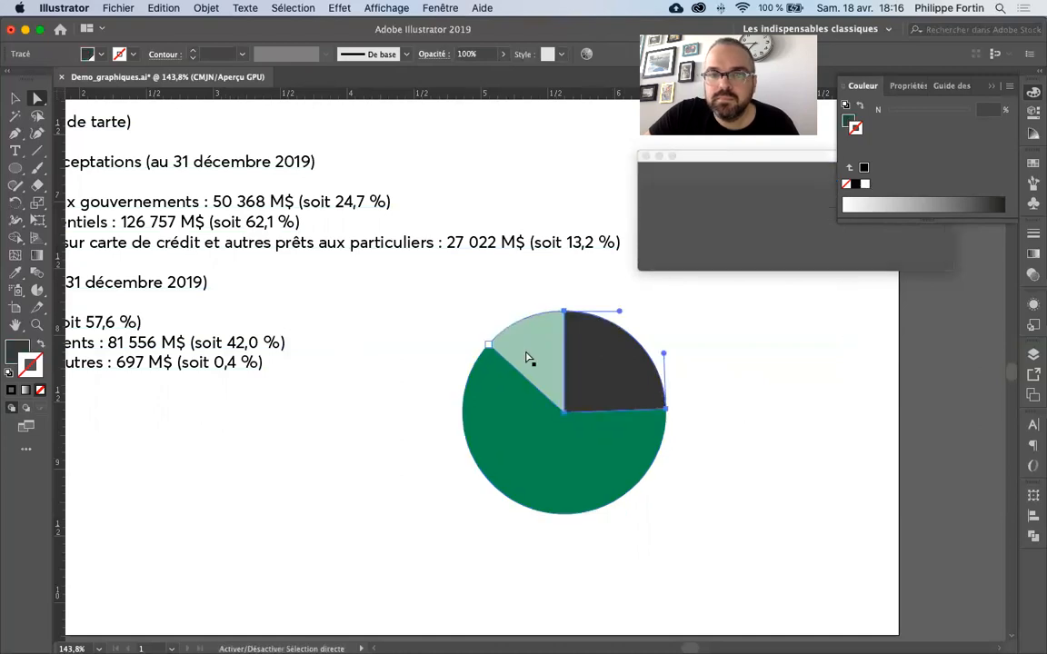
double_click(531, 427)
left_click(1034, 164)
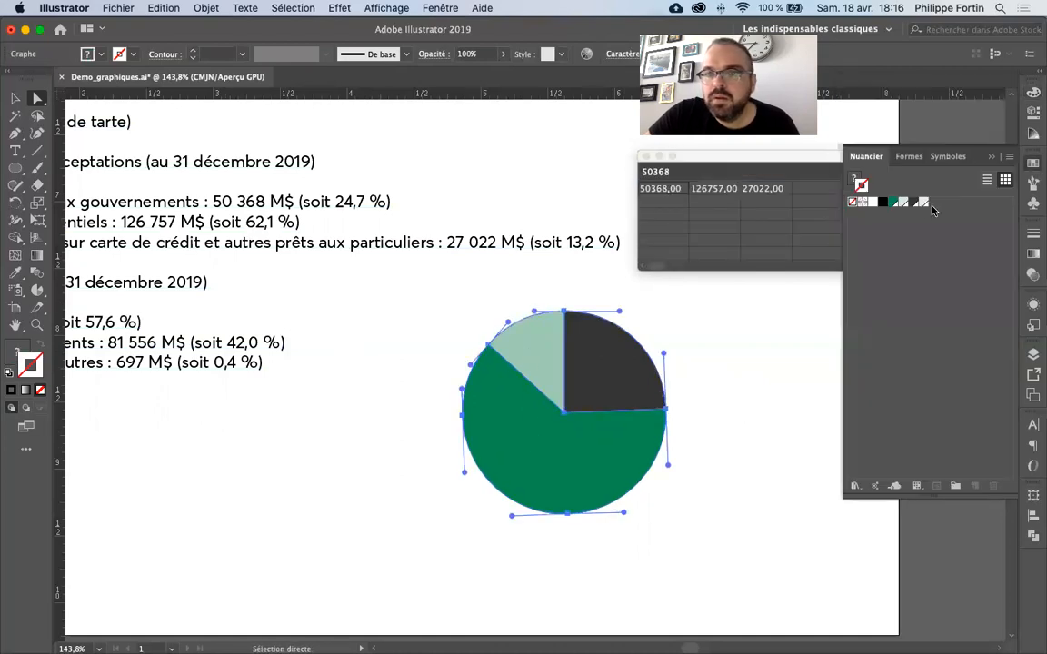
left_click(873, 202)
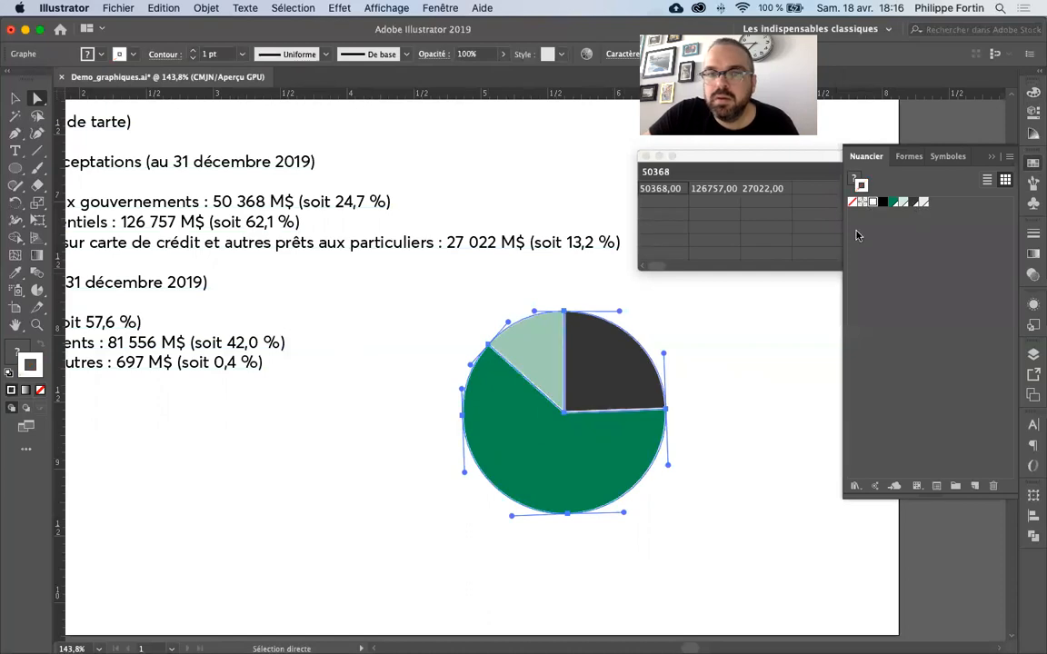
Set the pie graph's white stroke to 2 pt with round caps and round joins, and deselect the graph
left_click(578, 475)
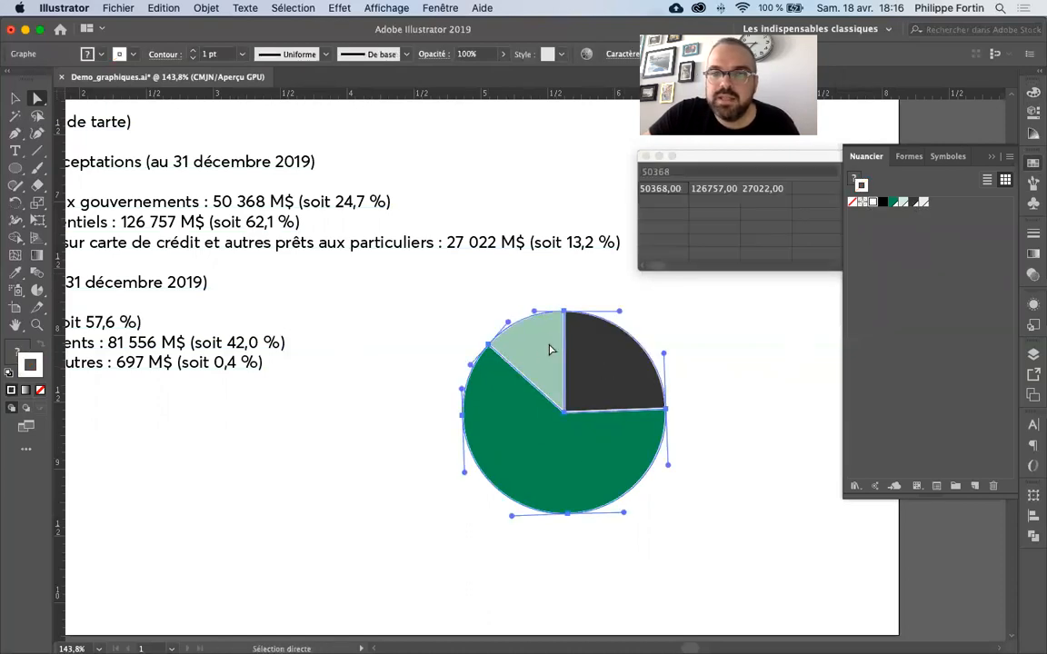
left_click(1034, 234)
left_click(954, 249)
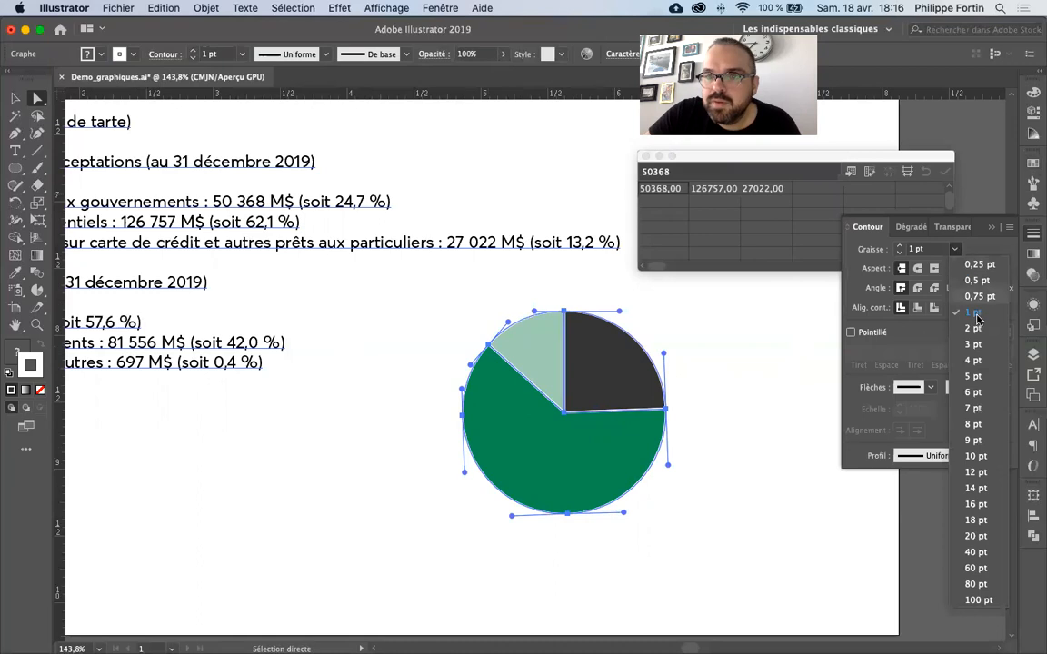
left_click(973, 328)
left_click(918, 268)
left_click(917, 288)
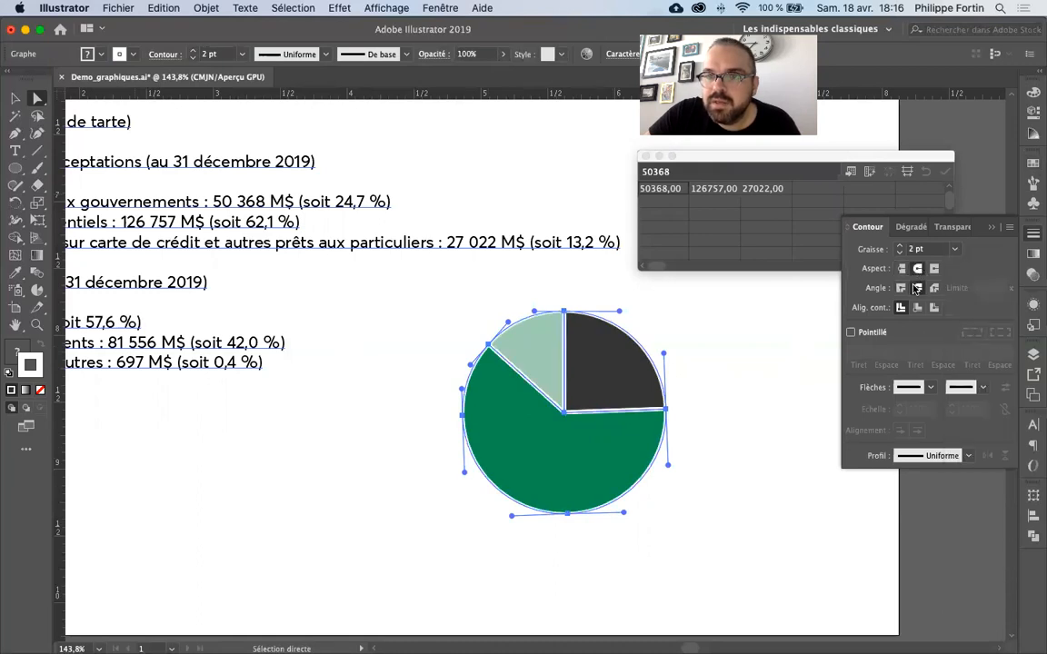
left_click(1036, 234)
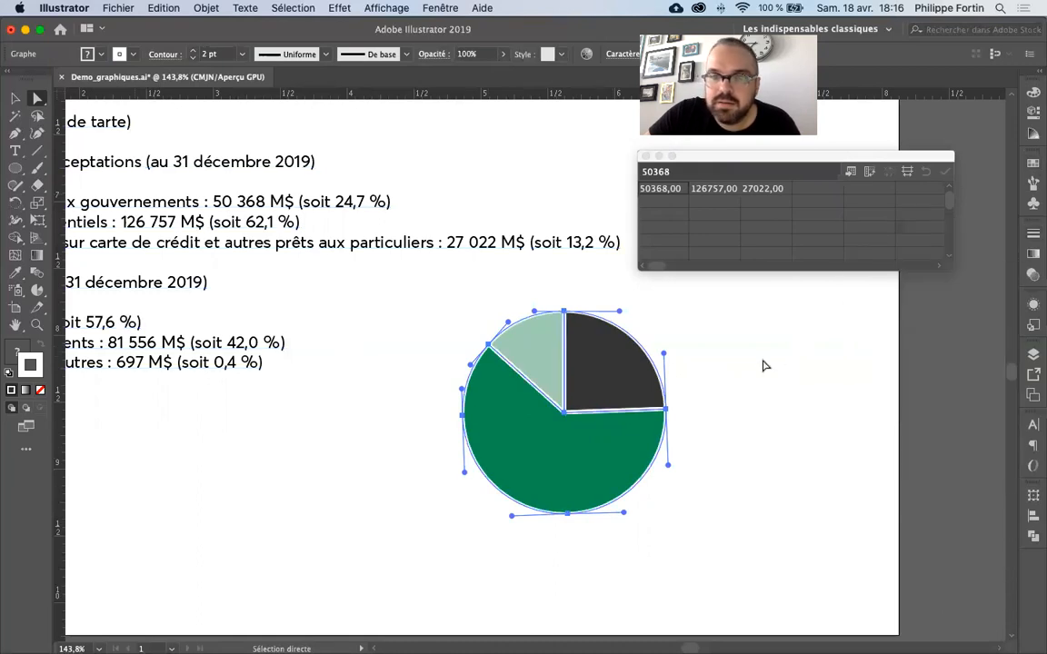
left_click(764, 366)
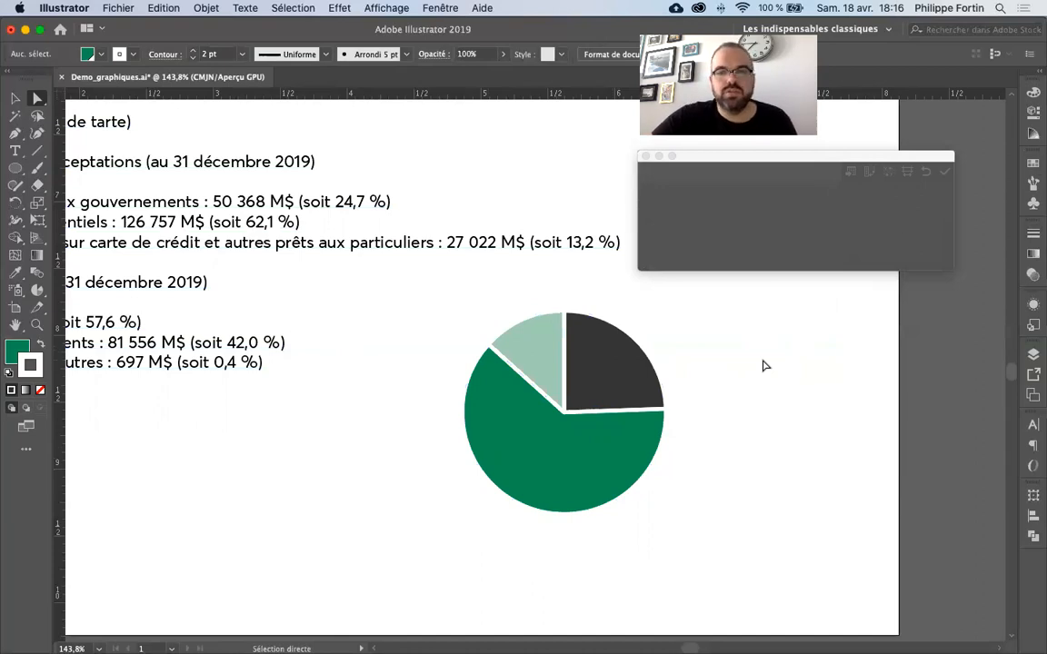
Draw a circle about 1.2 inches across from the pie's centre, with white fill and no stroke, to form a ring chart
left_click(16, 168)
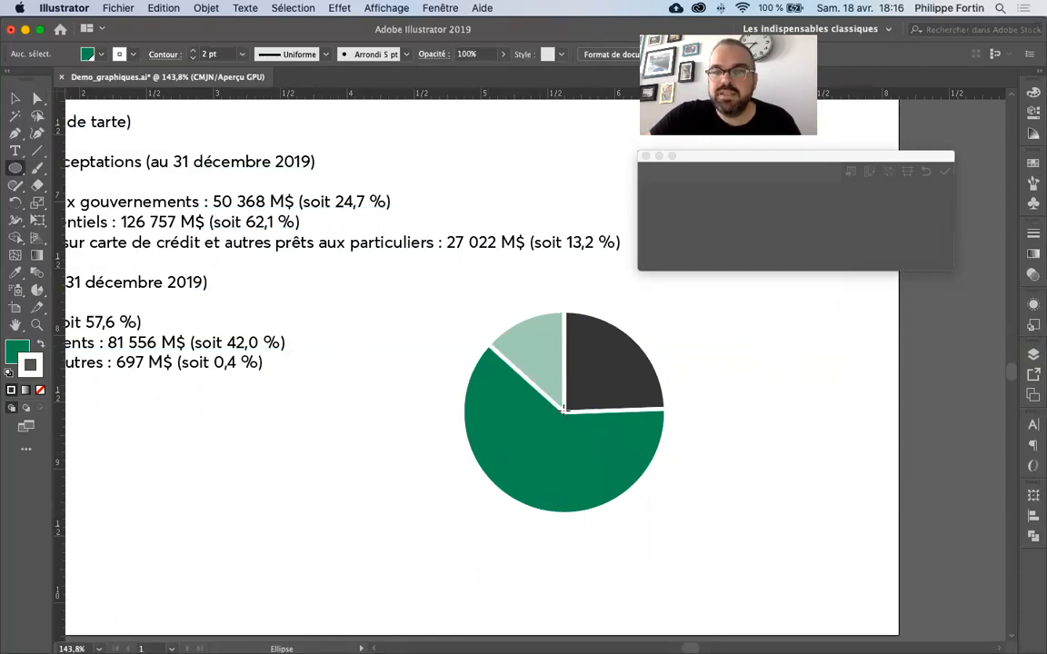
left_click_drag(563, 410, 484, 362)
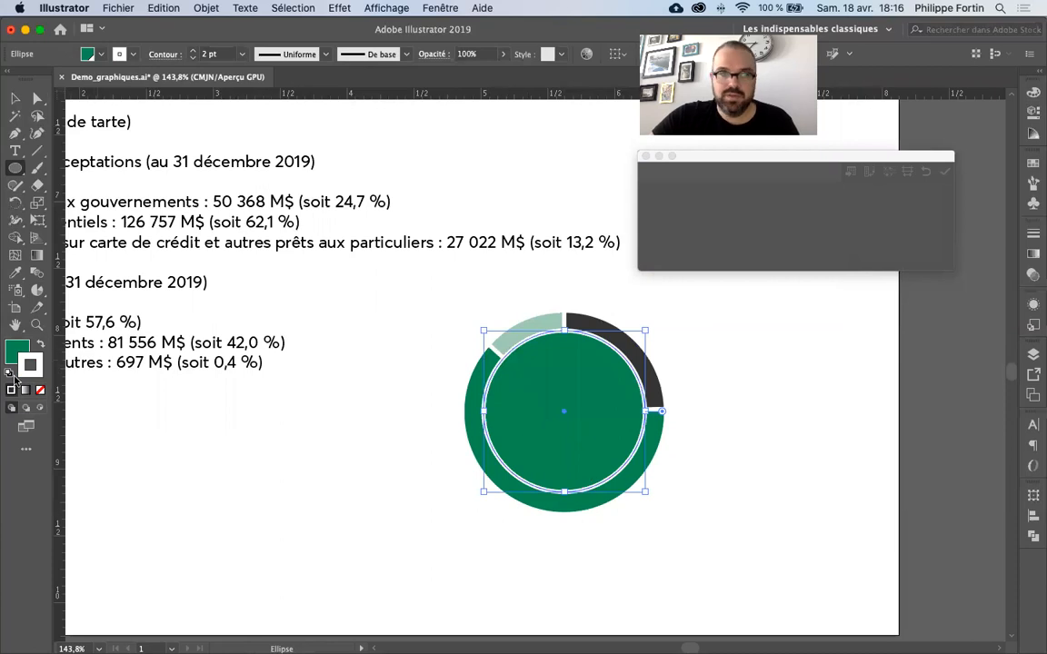
left_click(10, 372)
left_click(32, 366)
key("/")
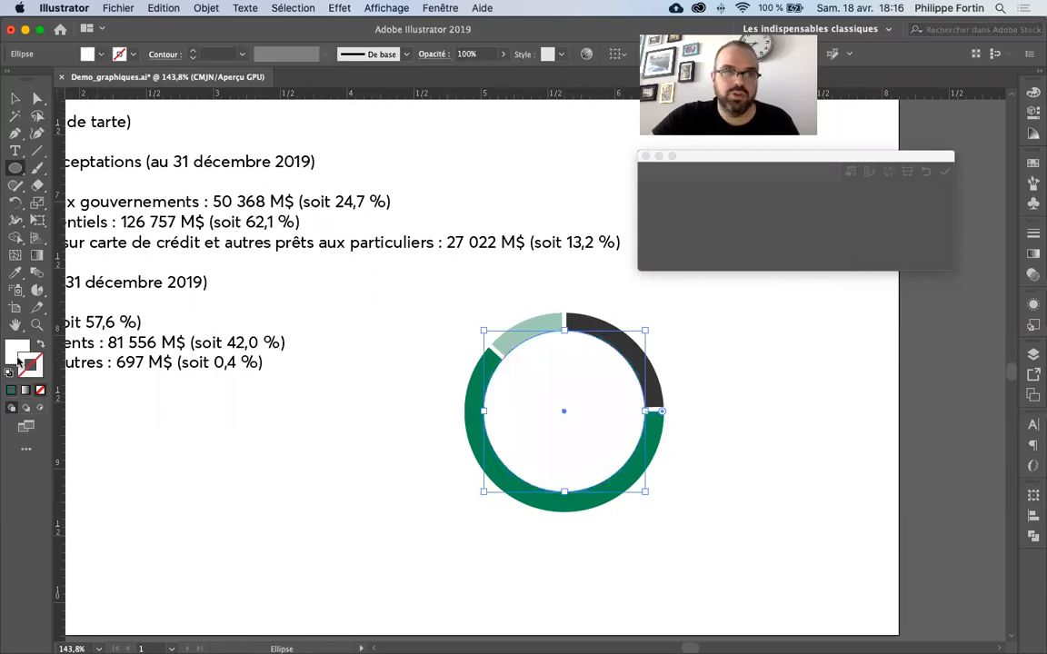
left_click(17, 353)
left_click(16, 98)
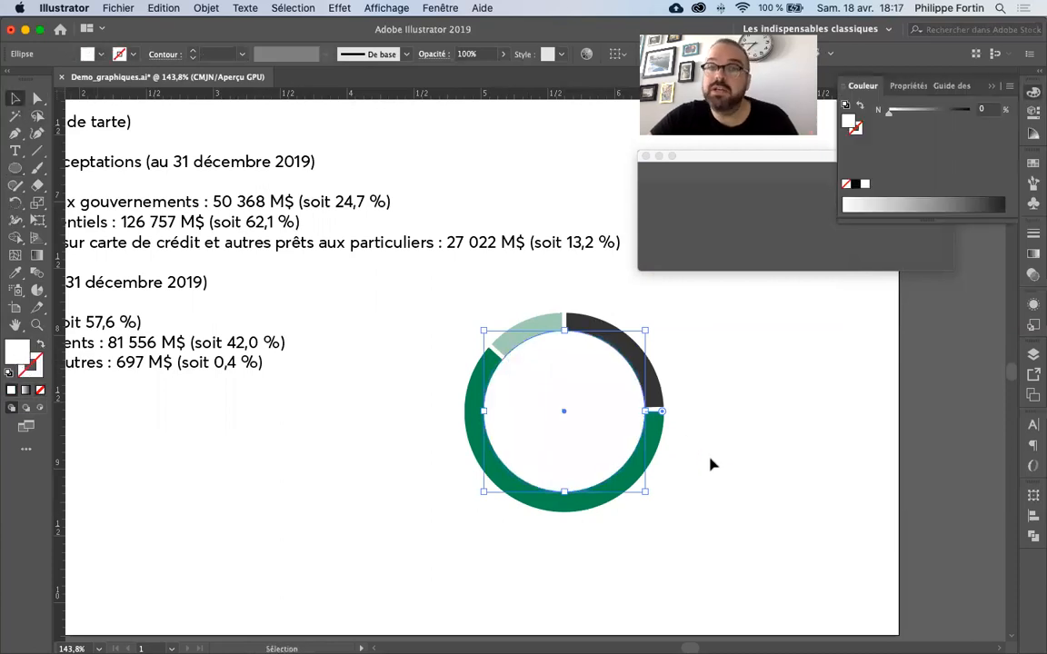
left_click(751, 485)
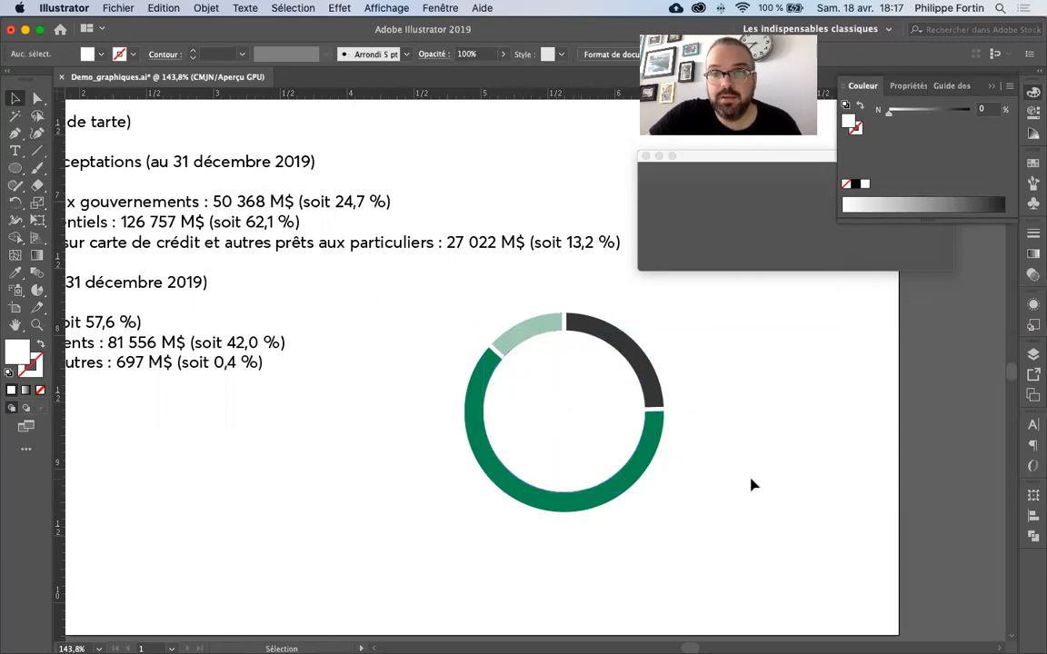
Select the white circle, move the Illustrator window aside to view the InDesign page behind it, and restore the window with nothing selected
left_click(568, 410)
left_click_drag(506, 83, 532, 456)
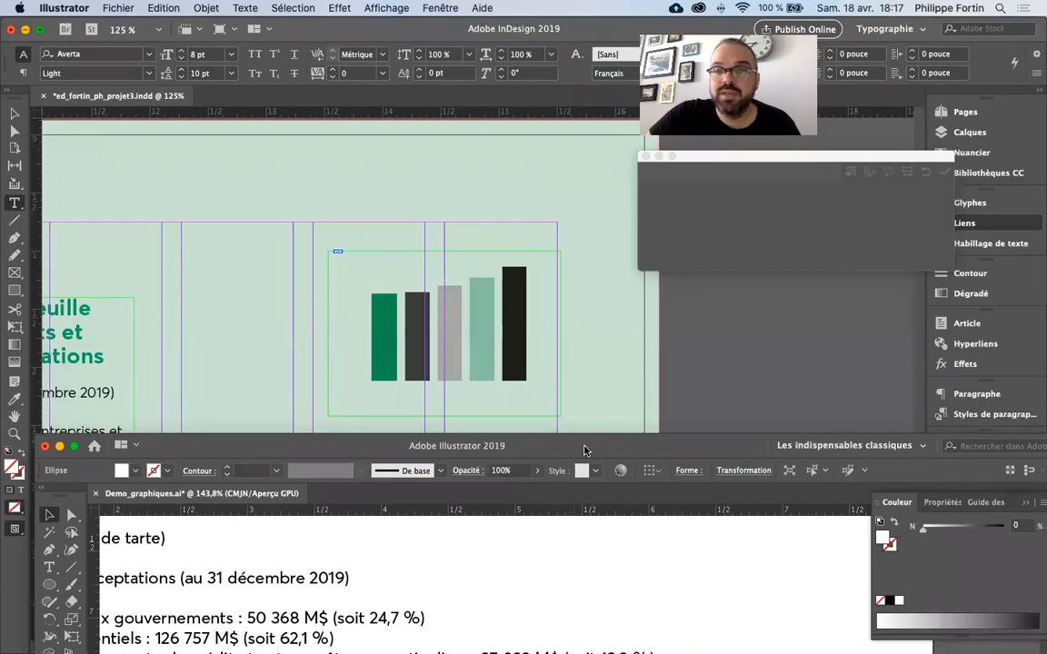
double_click(584, 446)
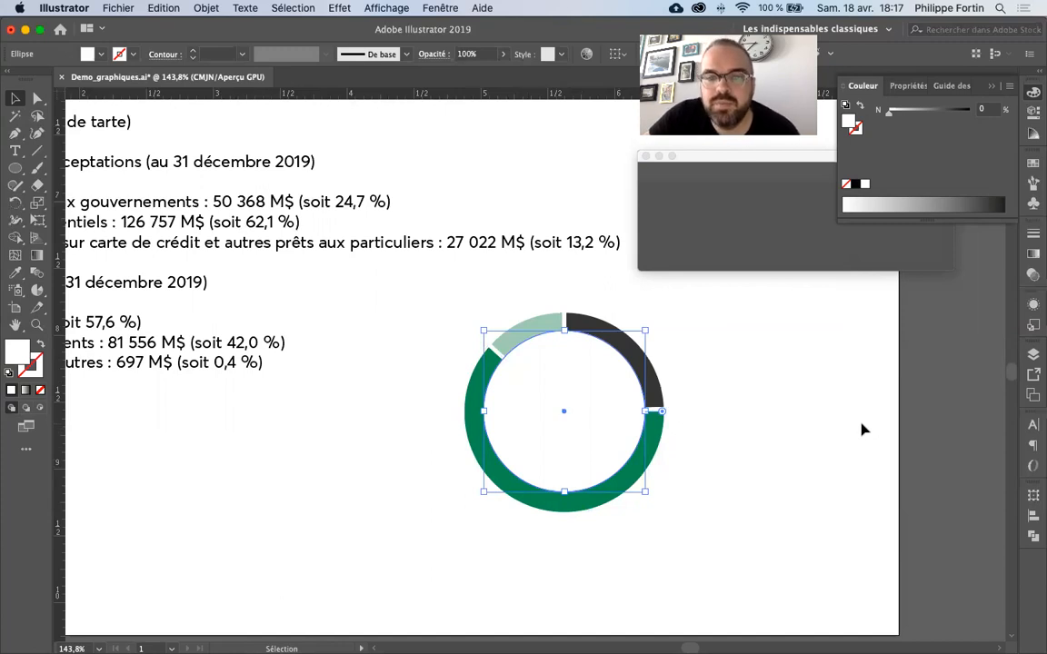
left_click(751, 436)
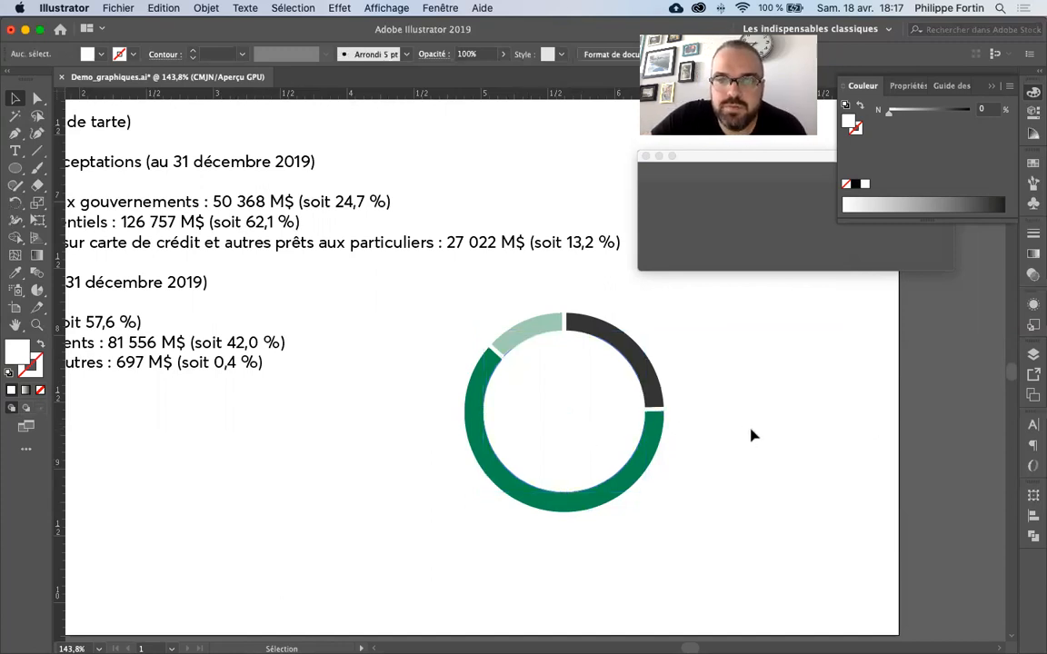